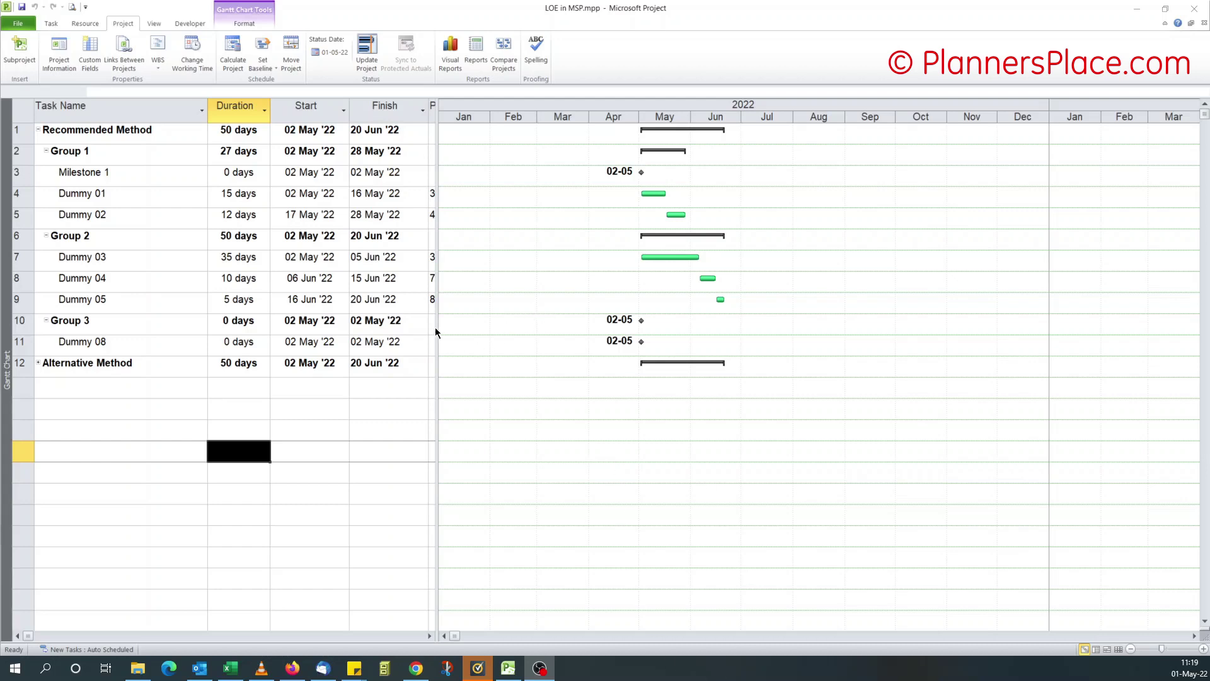
Widen the task table so the full Predecessors and Successors columns show beside the Gantt chart.
{"action": "left_click_drag", "start_coordinate": [435, 328], "coordinate": [436, 327]}
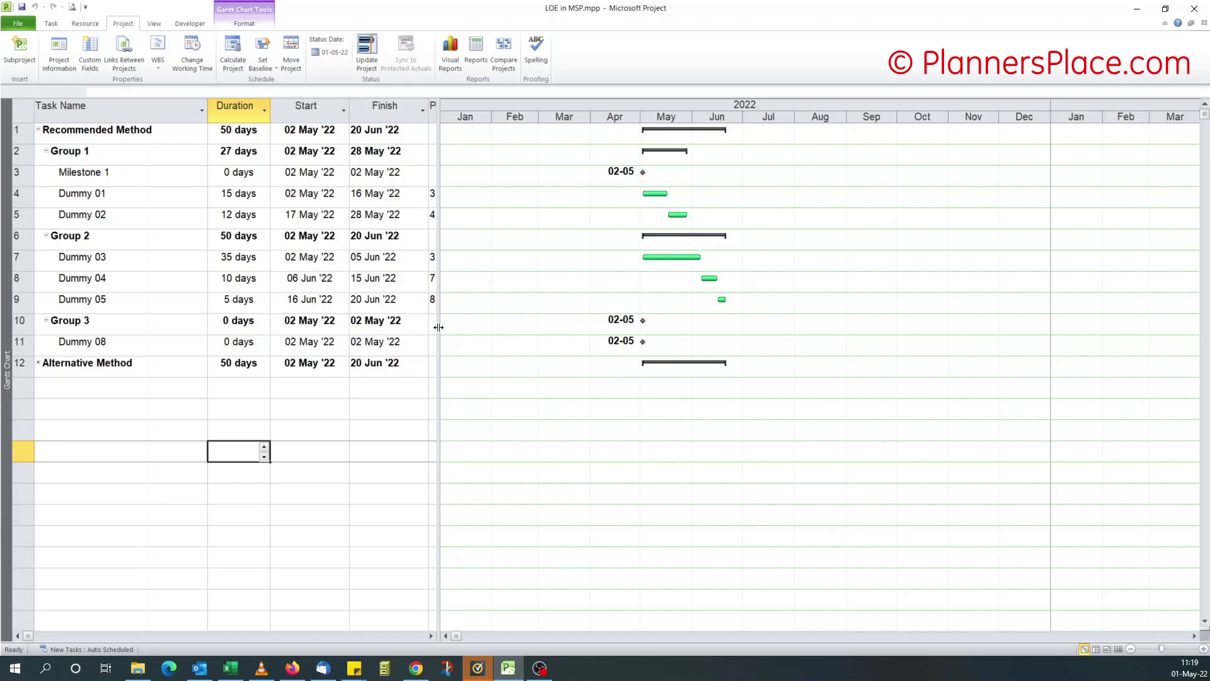
{"action": "left_click_drag", "start_coordinate": [439, 327], "coordinate": [597, 292]}
Switch to Chrome to review the Microsoft support article "PRJ: How to Build a Hammock Task", and return to Microsoft Project.
{"action": "left_click", "coordinate": [418, 673]}
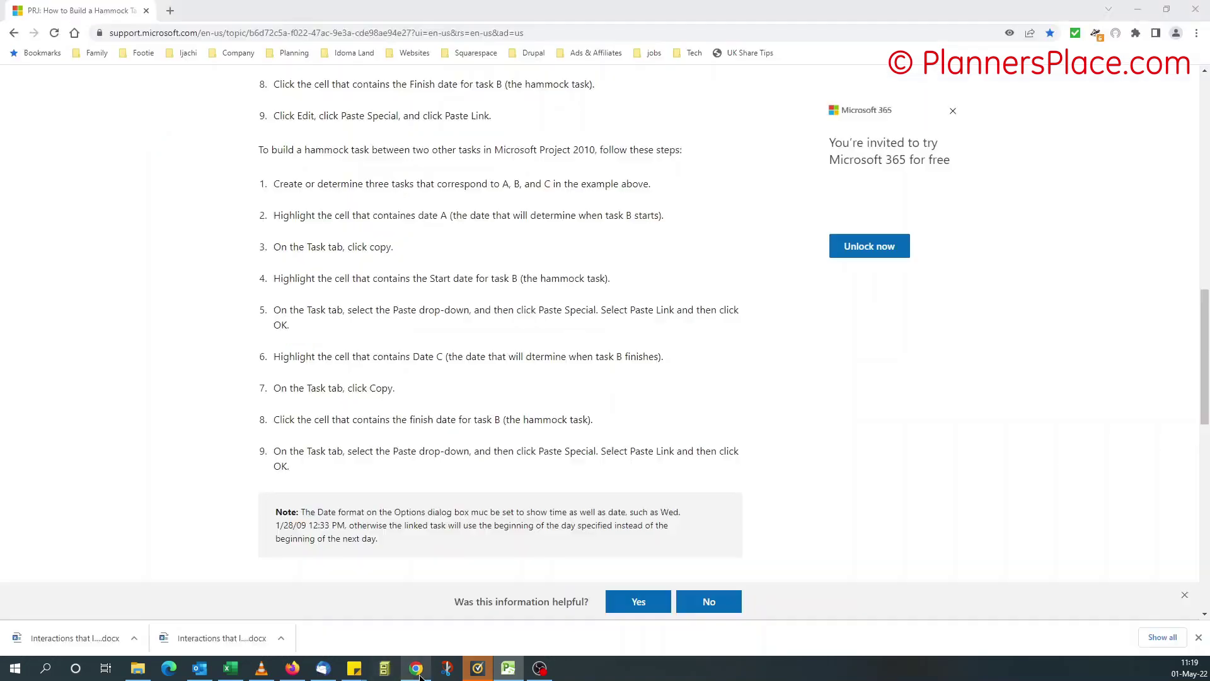
{"action": "scroll", "coordinate": [416, 425], "scroll_direction": "up", "scroll_amount": 15}
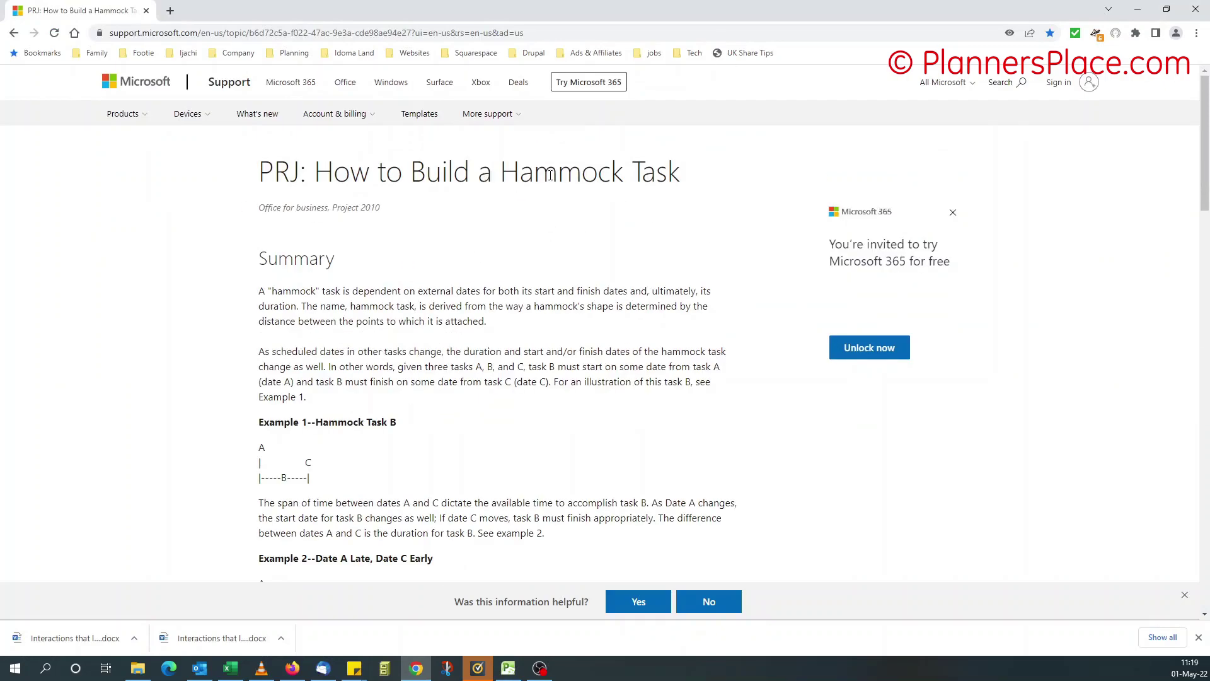
{"action": "scroll", "coordinate": [517, 379], "scroll_direction": "down", "scroll_amount": 15}
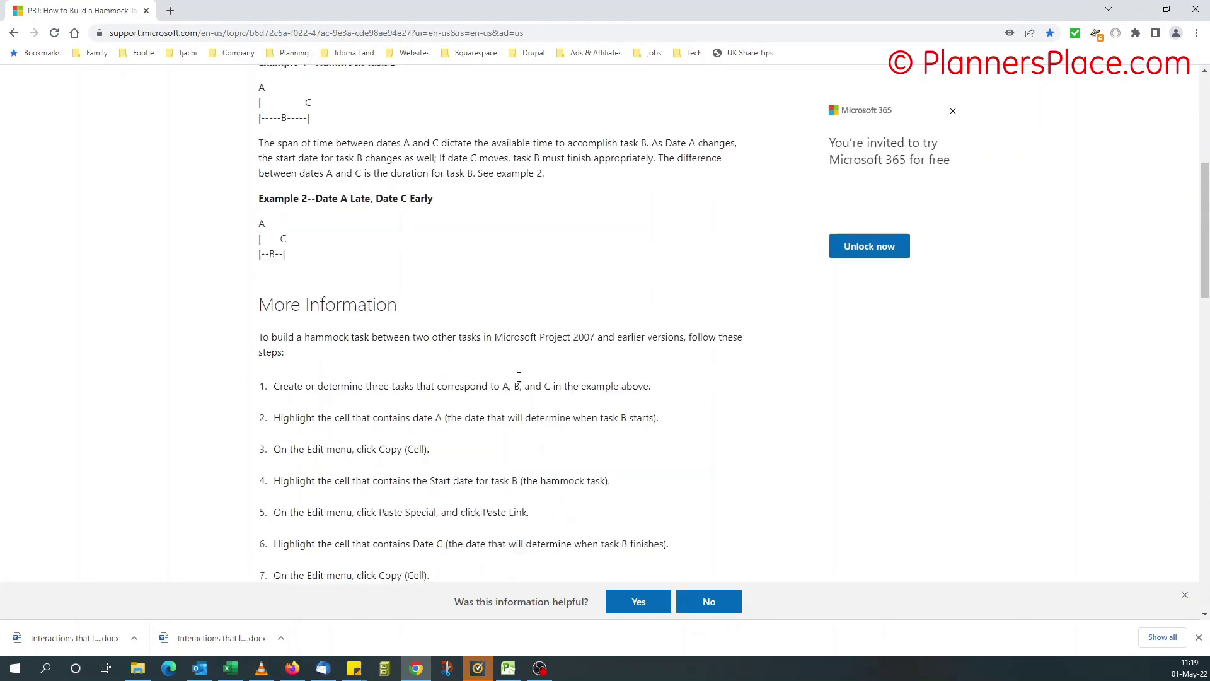
{"action": "scroll", "coordinate": [515, 378], "scroll_direction": "down", "scroll_amount": 5}
{"action": "scroll", "coordinate": [515, 378], "scroll_direction": "up", "scroll_amount": 20}
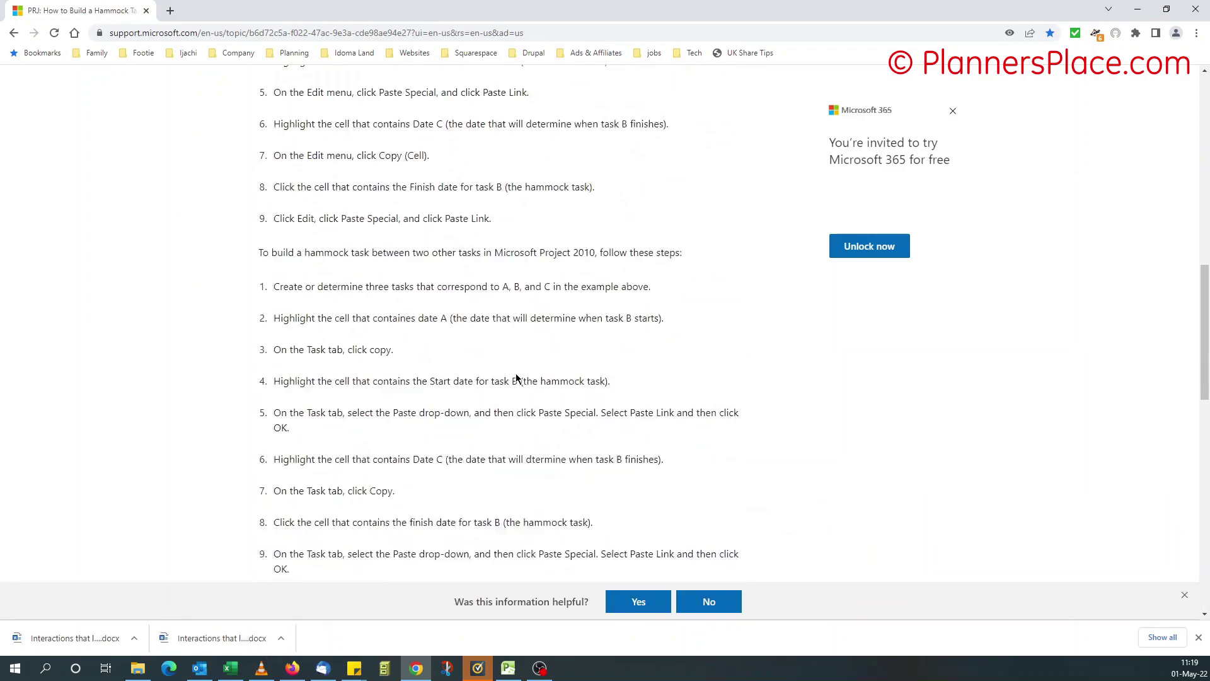
{"action": "scroll", "coordinate": [516, 376], "scroll_direction": "down", "scroll_amount": 15}
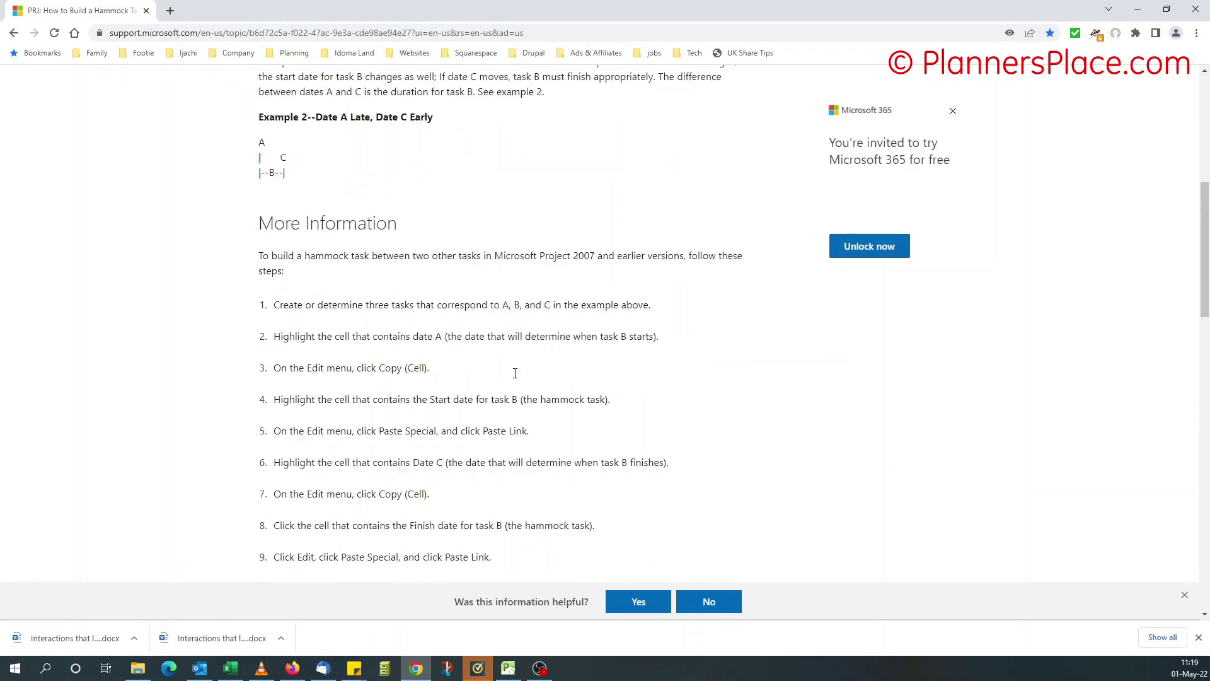
{"action": "scroll", "coordinate": [515, 373], "scroll_direction": "up", "scroll_amount": 5}
{"action": "scroll", "coordinate": [516, 373], "scroll_direction": "up", "scroll_amount": 15}
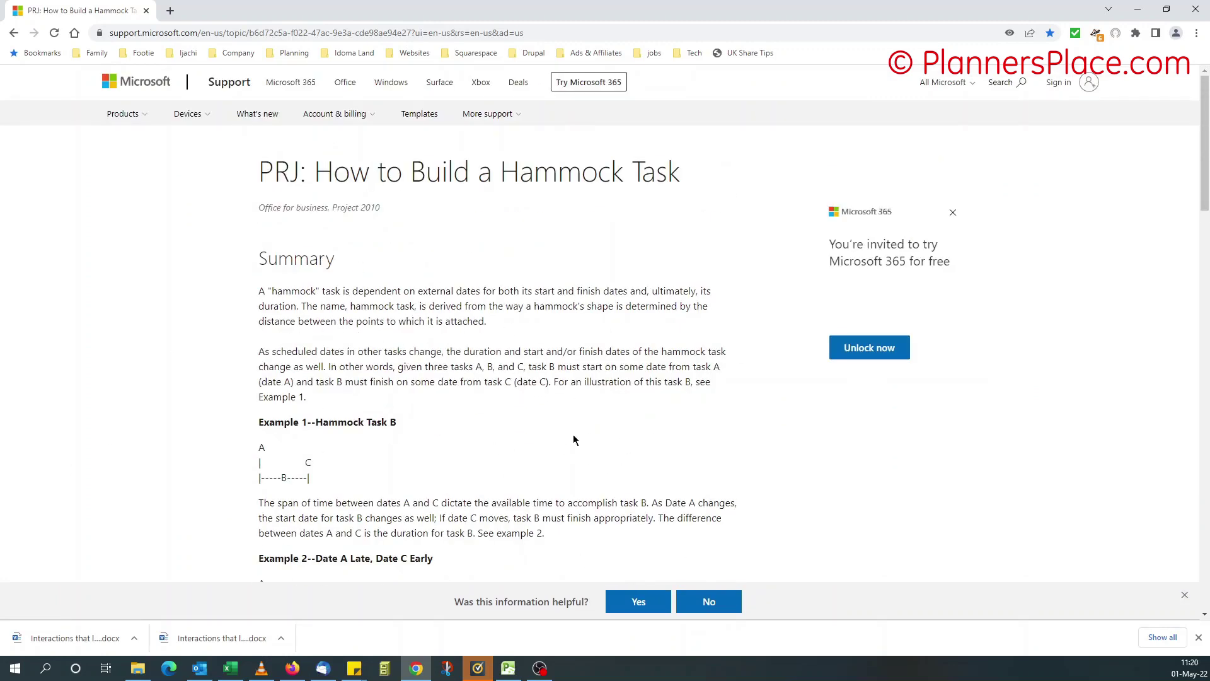
{"action": "left_click", "coordinate": [508, 668]}
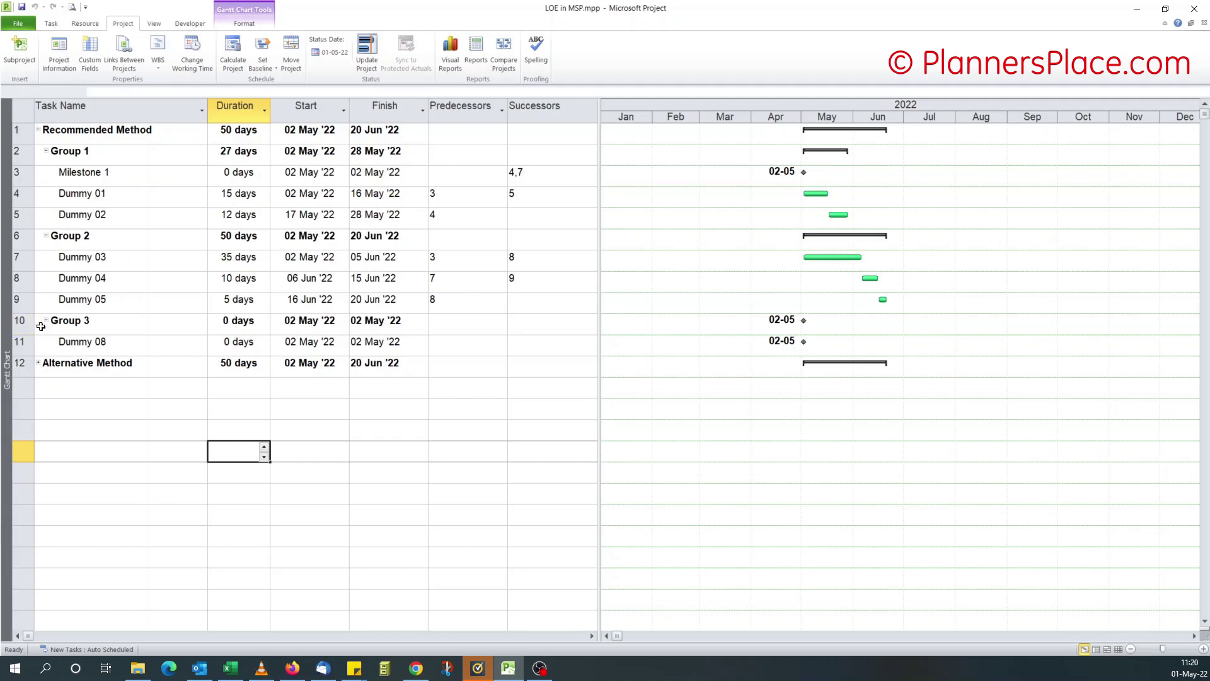
Examine the tasks Dummy 08, Dummy 02 and Dummy 04, and the predecessor and successor cells of Dummy 08.
{"action": "left_click", "coordinate": [85, 341]}
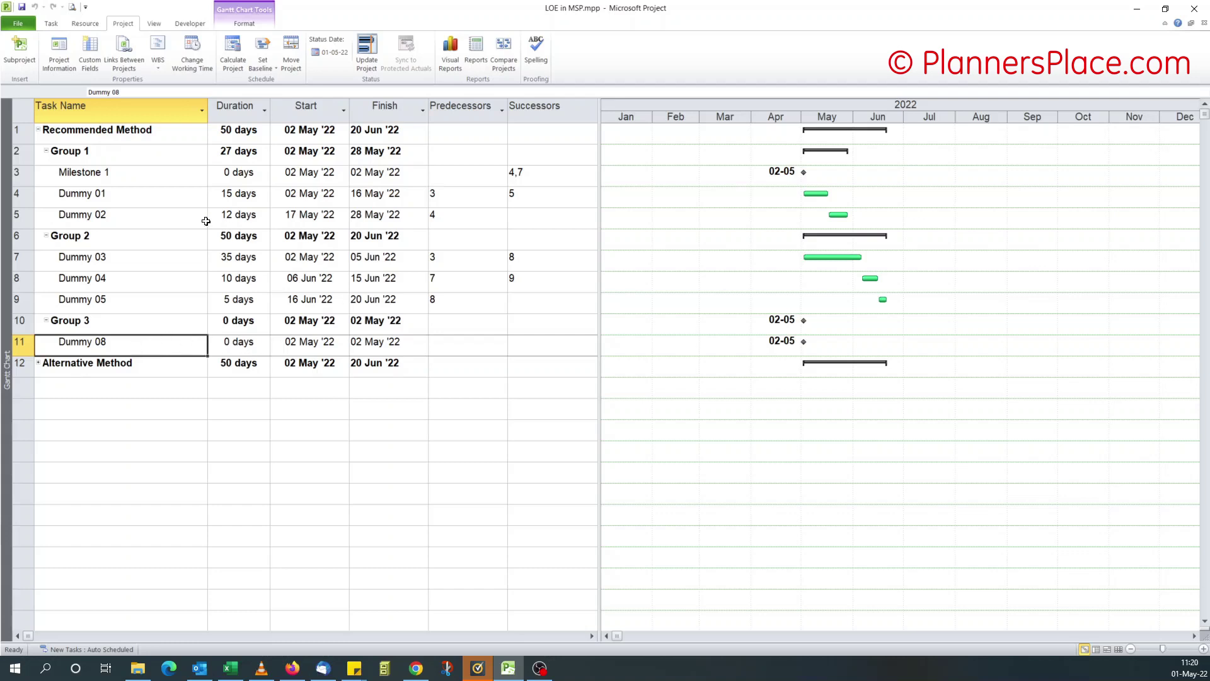
{"action": "left_click", "coordinate": [145, 213]}
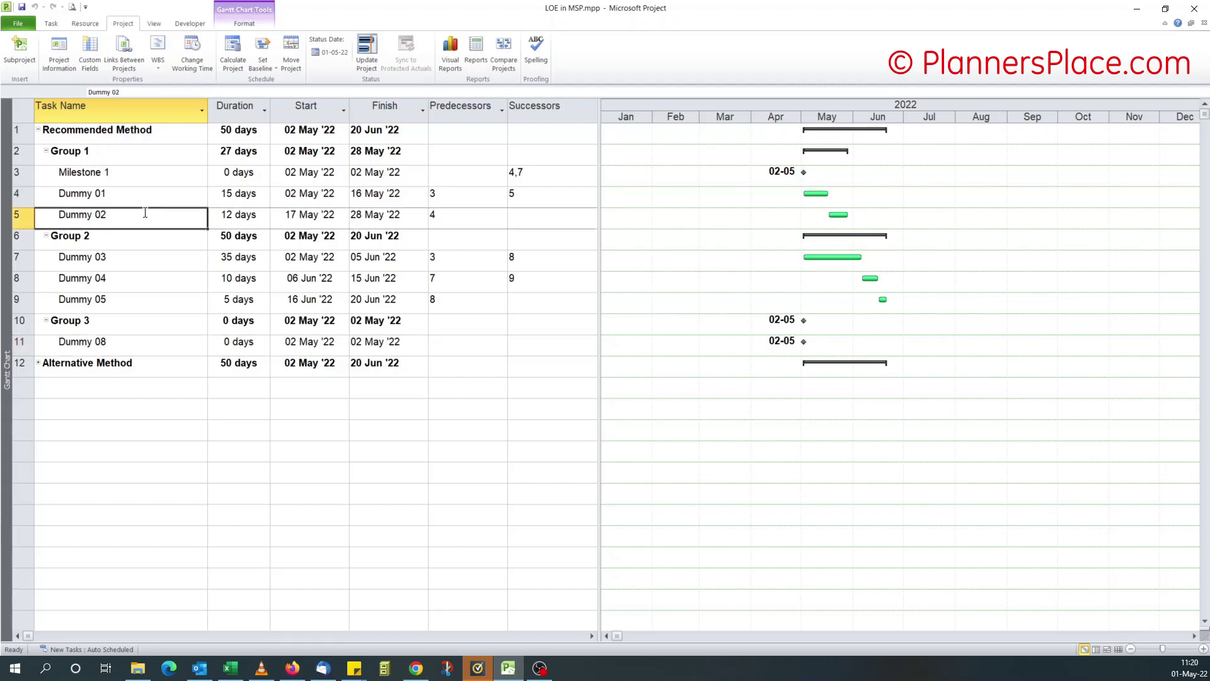
{"action": "left_click", "coordinate": [173, 278]}
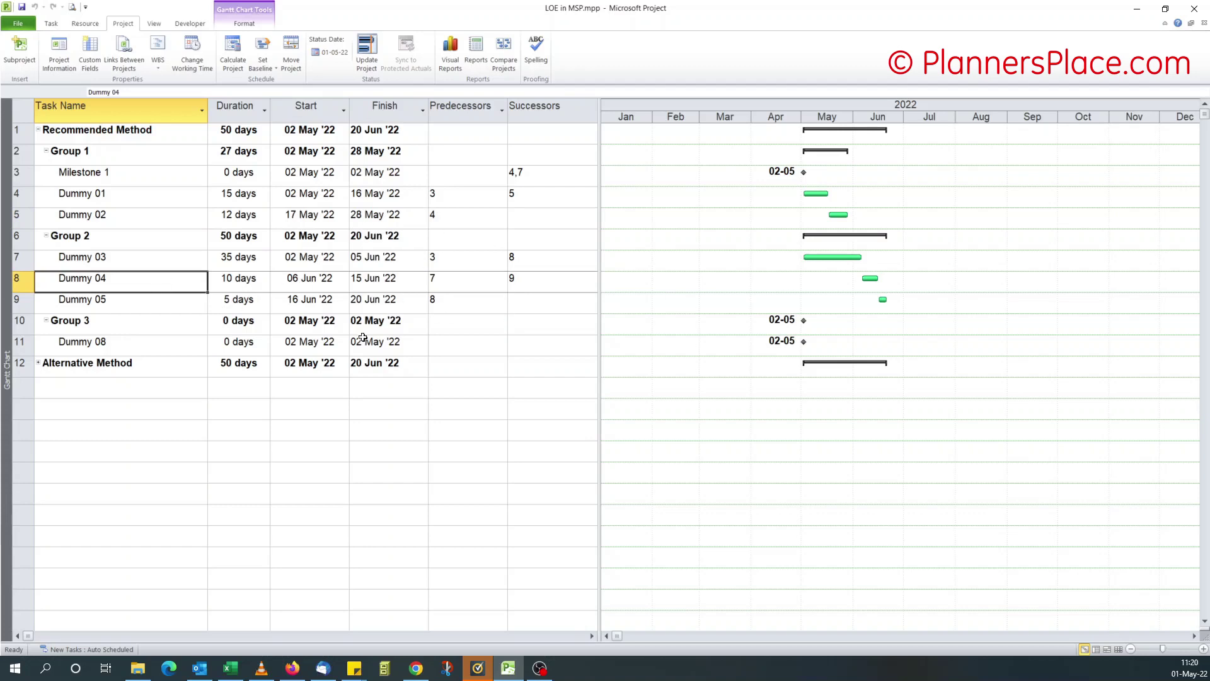
{"action": "left_click", "coordinate": [470, 347]}
{"action": "key", "text": "Tab"}
{"action": "key", "text": "shift+Tab"}
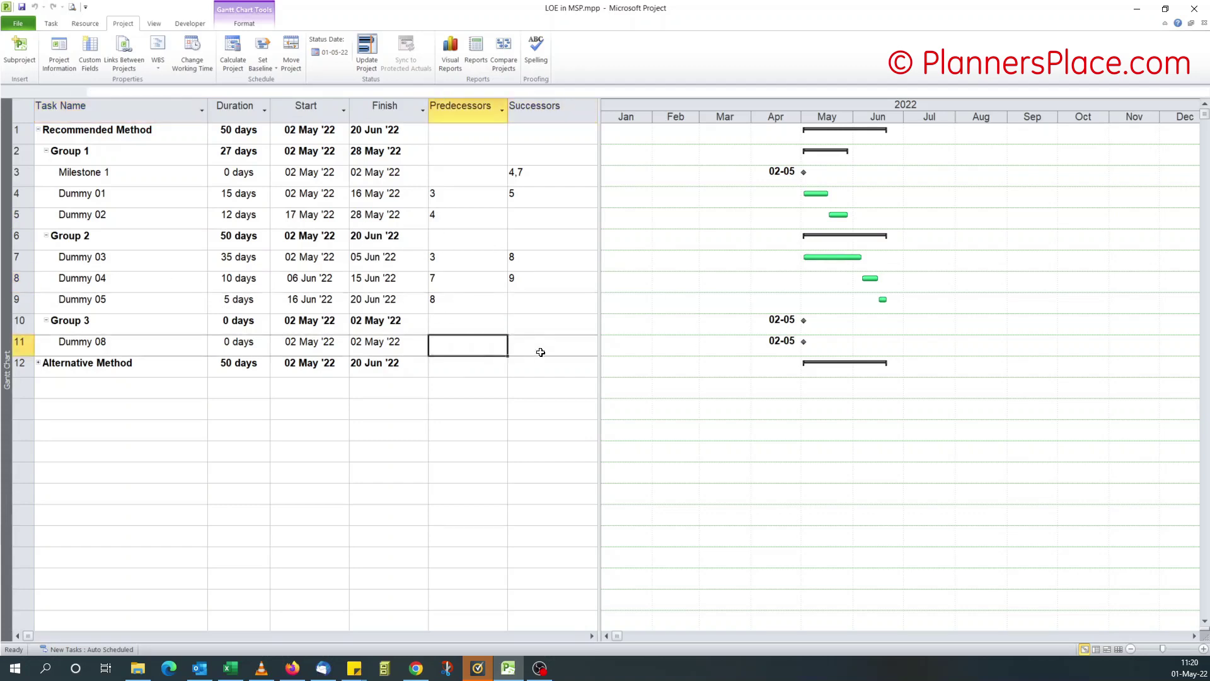
{"action": "key", "text": "Tab"}
{"action": "key", "text": "shift+Tab"}
Copy the Start date of Dummy 02 and paste it as a text data link into the Start cell of Dummy 08.
{"action": "left_click", "coordinate": [303, 214]}
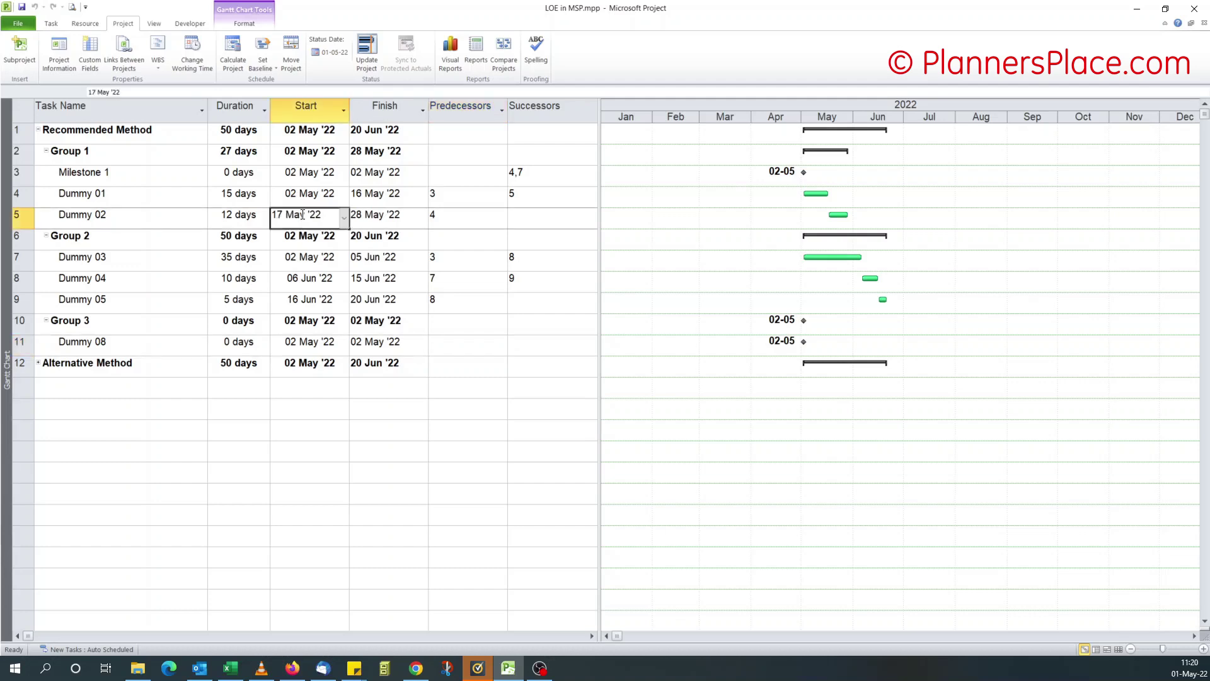
{"action": "right_click", "coordinate": [302, 215]}
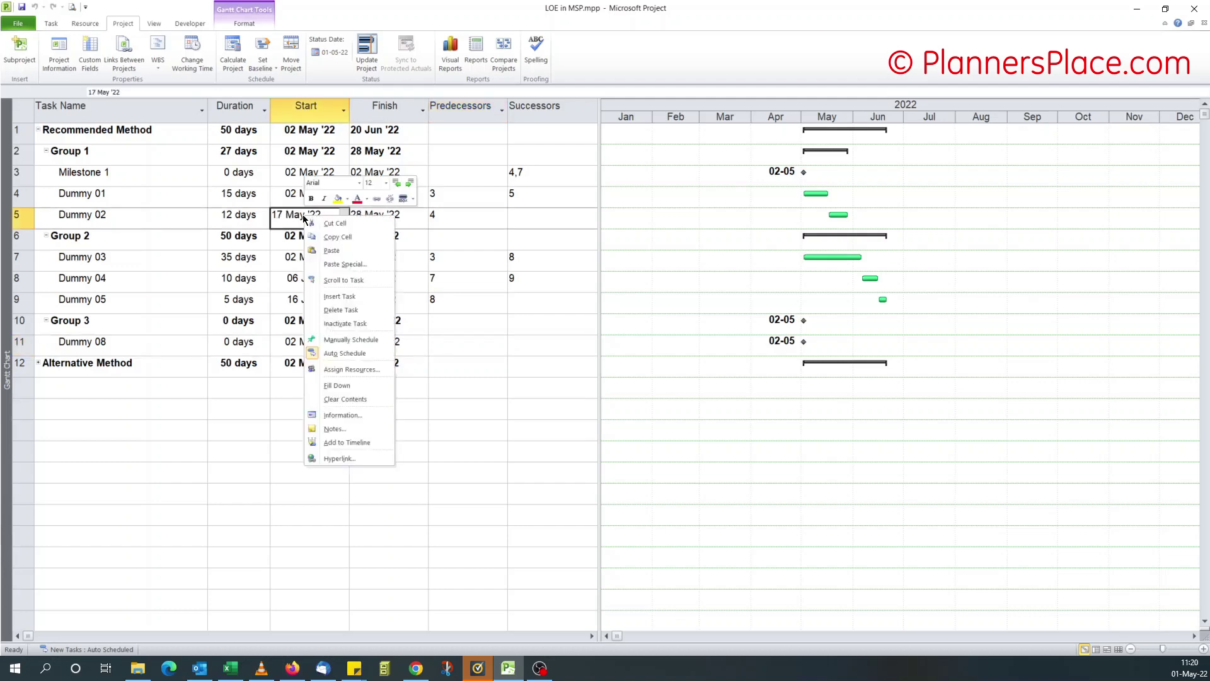
{"action": "left_click", "coordinate": [343, 237]}
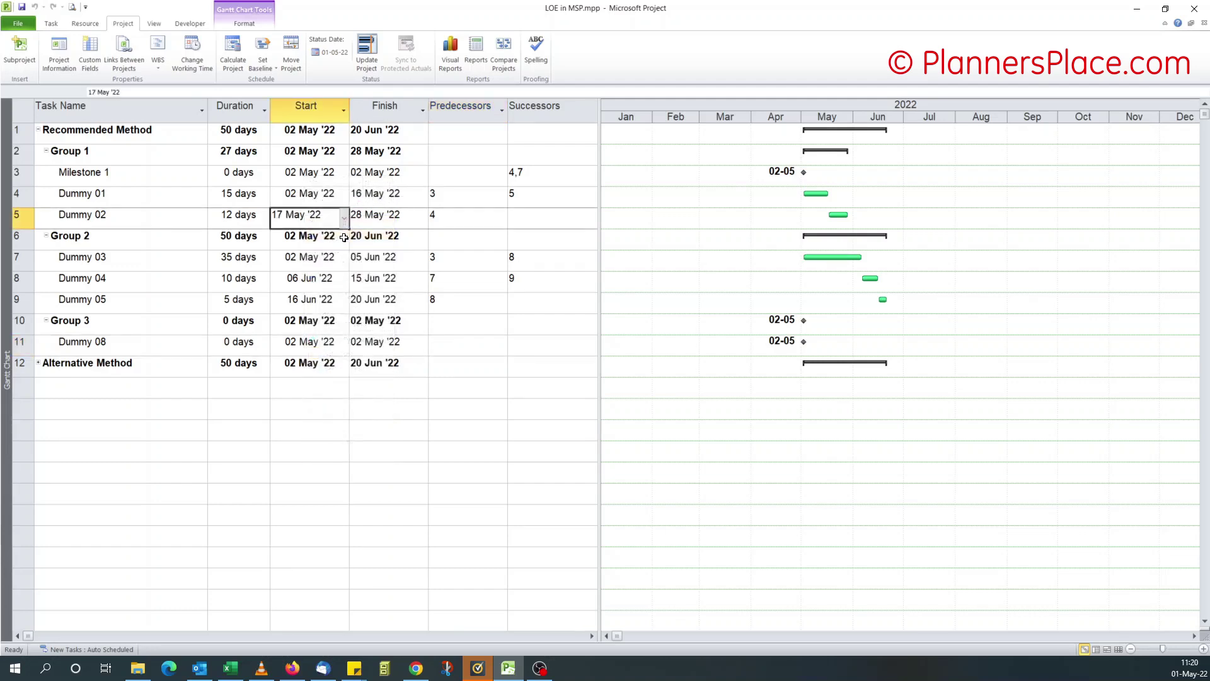
{"action": "left_click", "coordinate": [316, 341]}
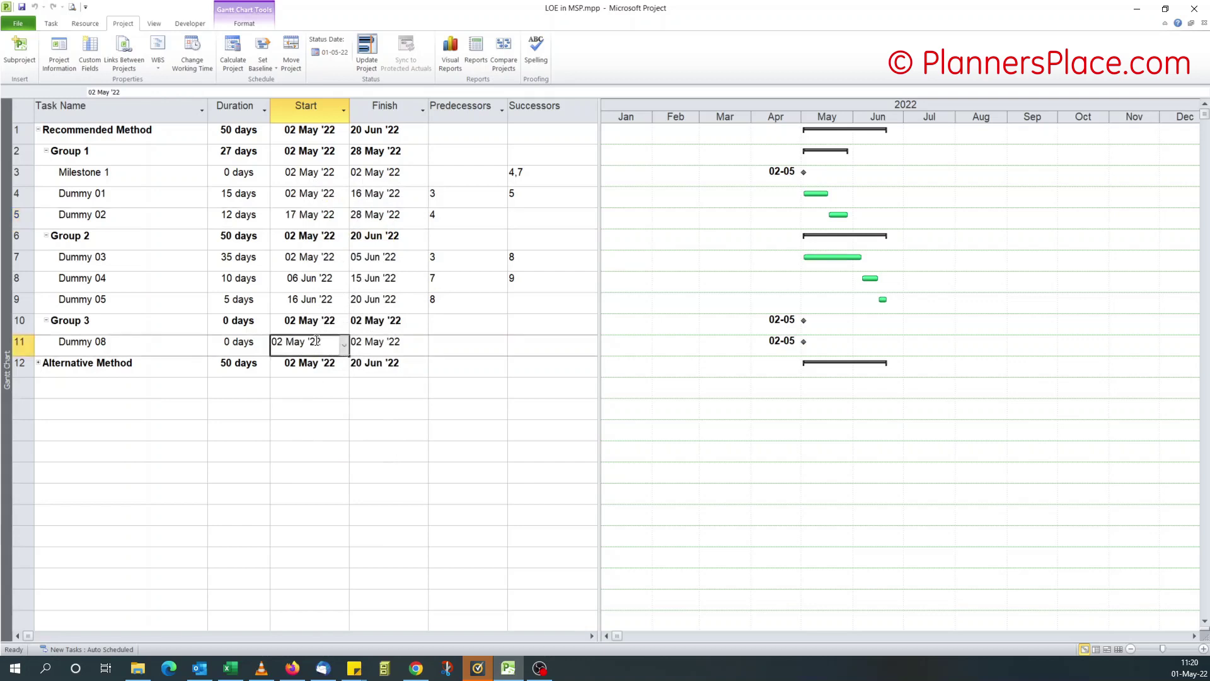
{"action": "right_click", "coordinate": [315, 341]}
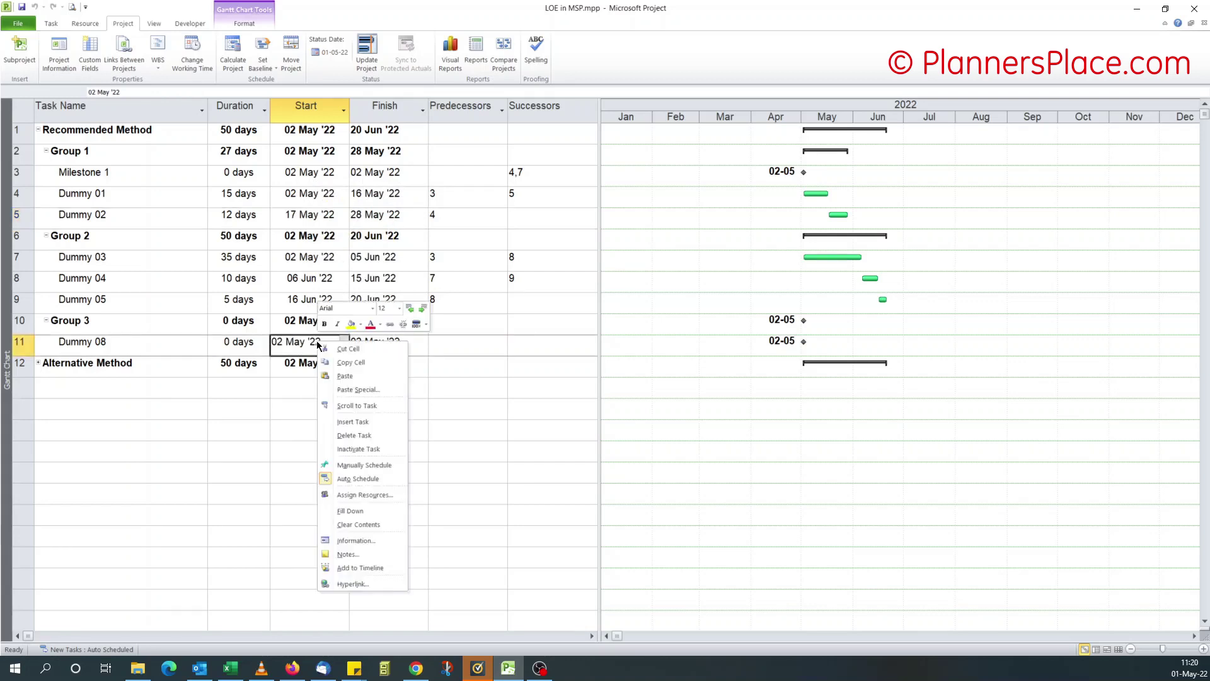
{"action": "left_click", "coordinate": [371, 390]}
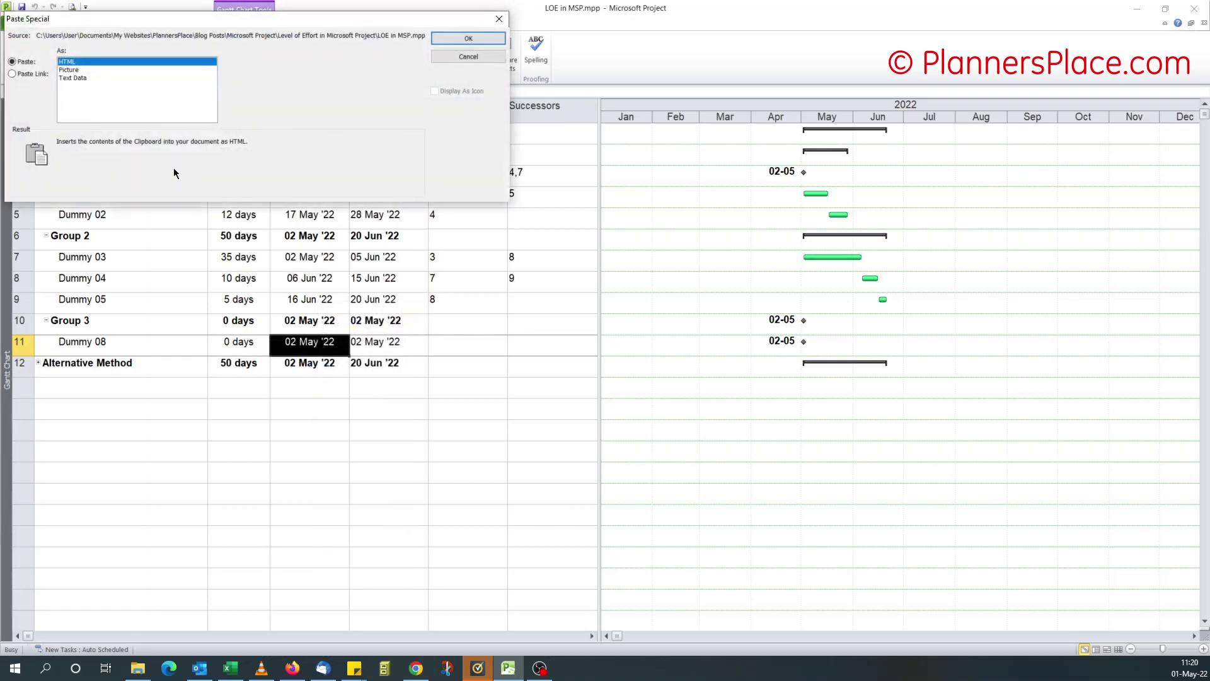
{"action": "left_click_drag", "start_coordinate": [58, 23], "coordinate": [384, 226]}
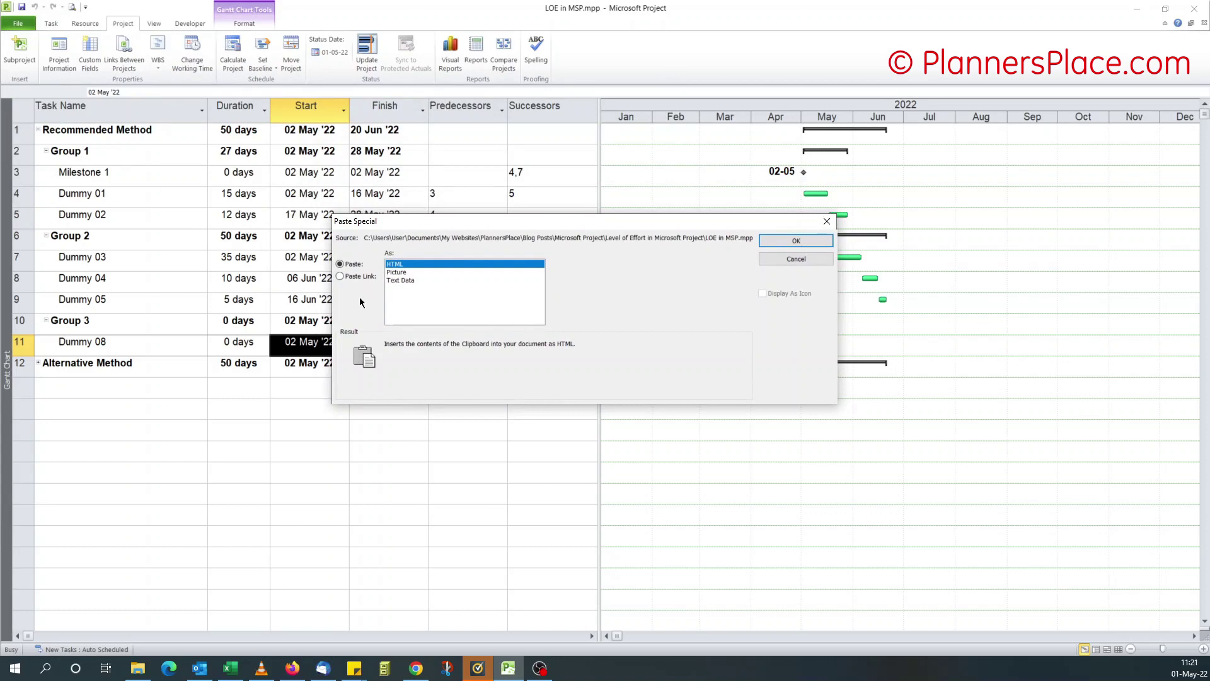
{"action": "left_click", "coordinate": [340, 276]}
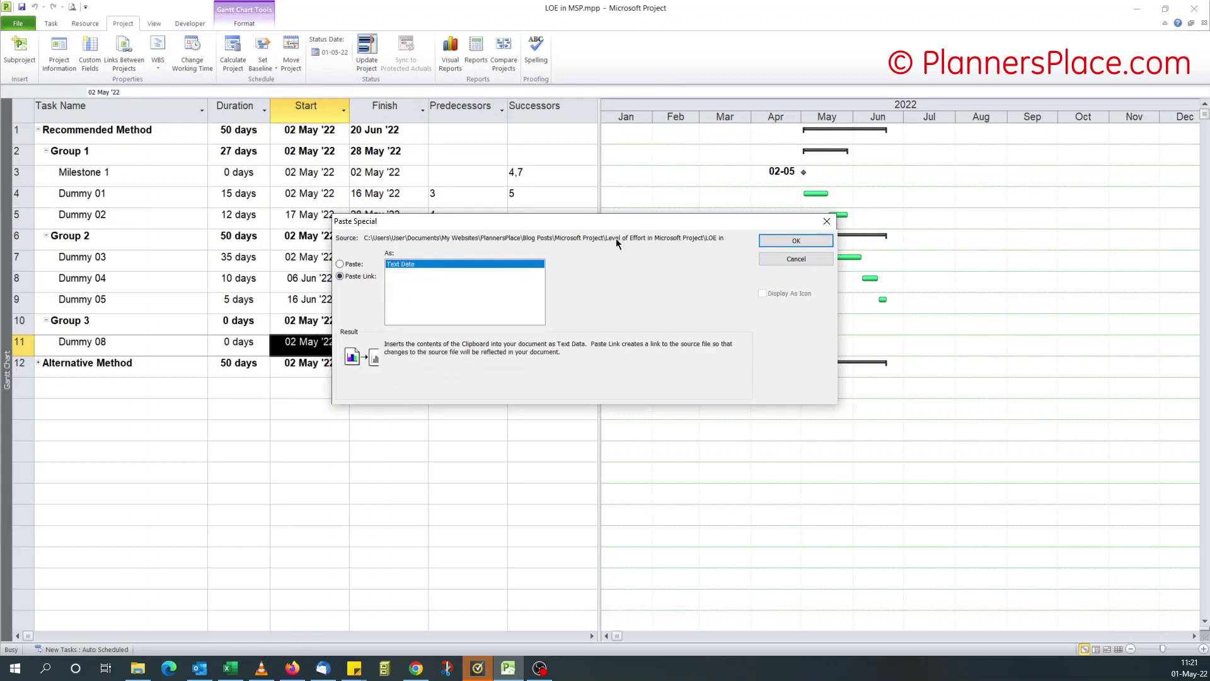
{"action": "left_click", "coordinate": [797, 243]}
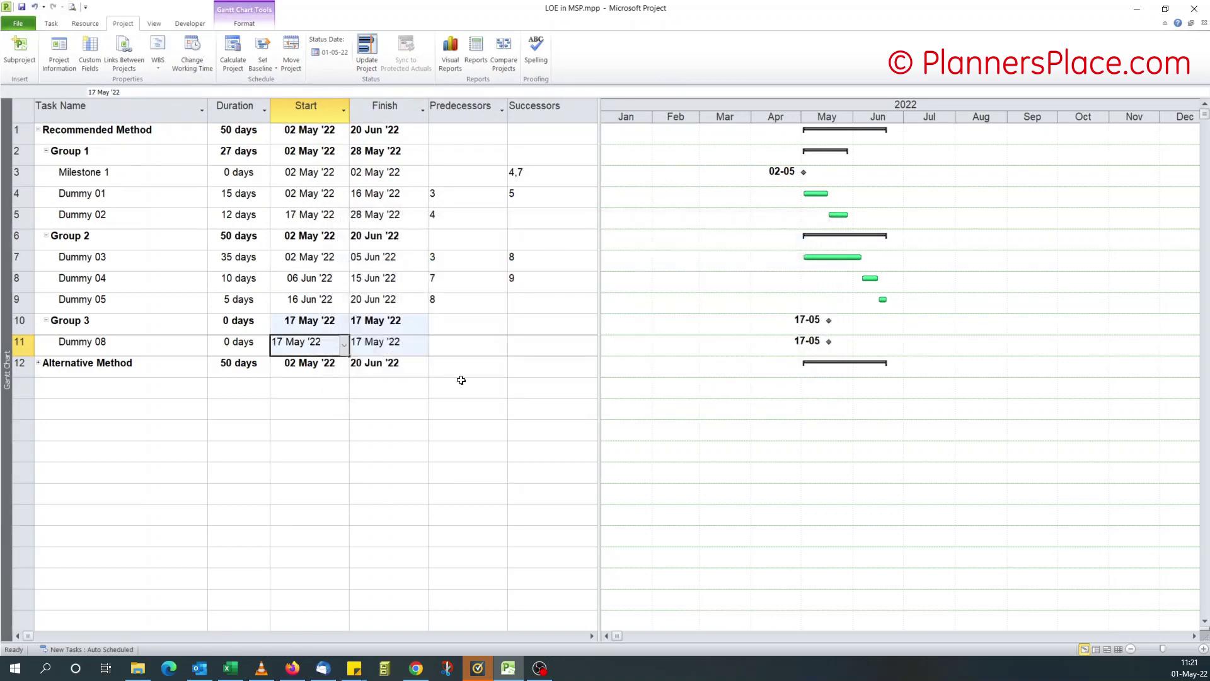
Copy the Finish date of Dummy 04 and paste it as a text data link into the Finish cell of Dummy 08.
{"action": "left_click", "coordinate": [387, 278]}
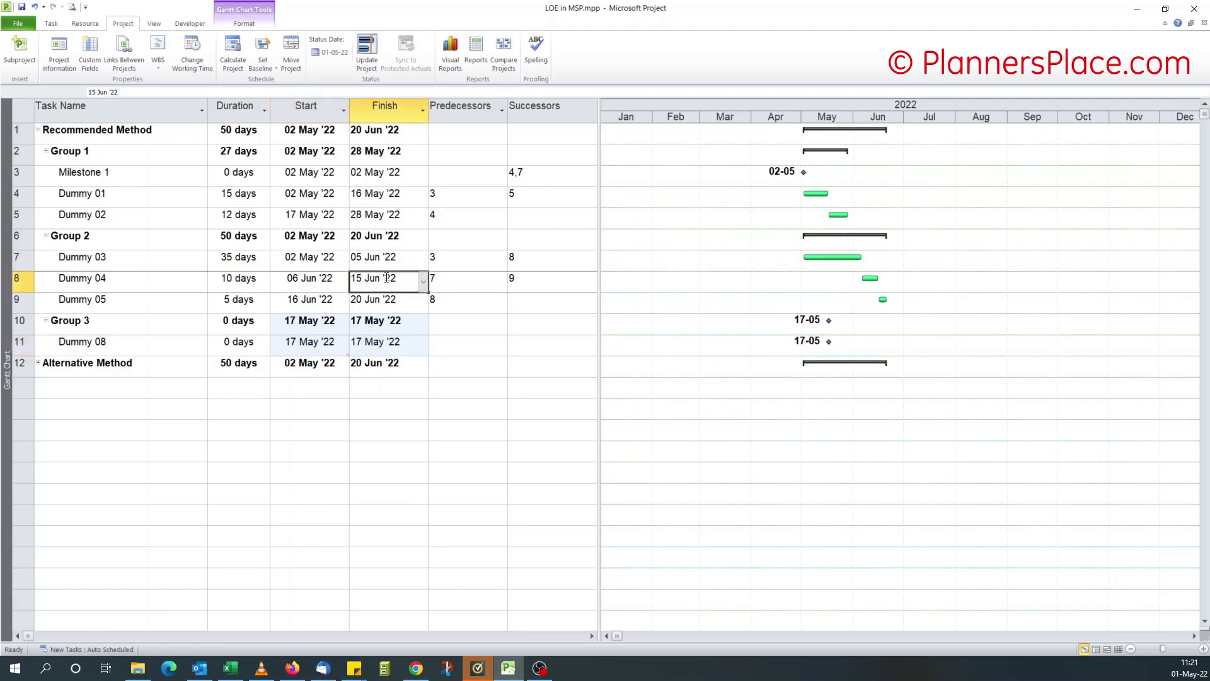
{"action": "right_click", "coordinate": [387, 278]}
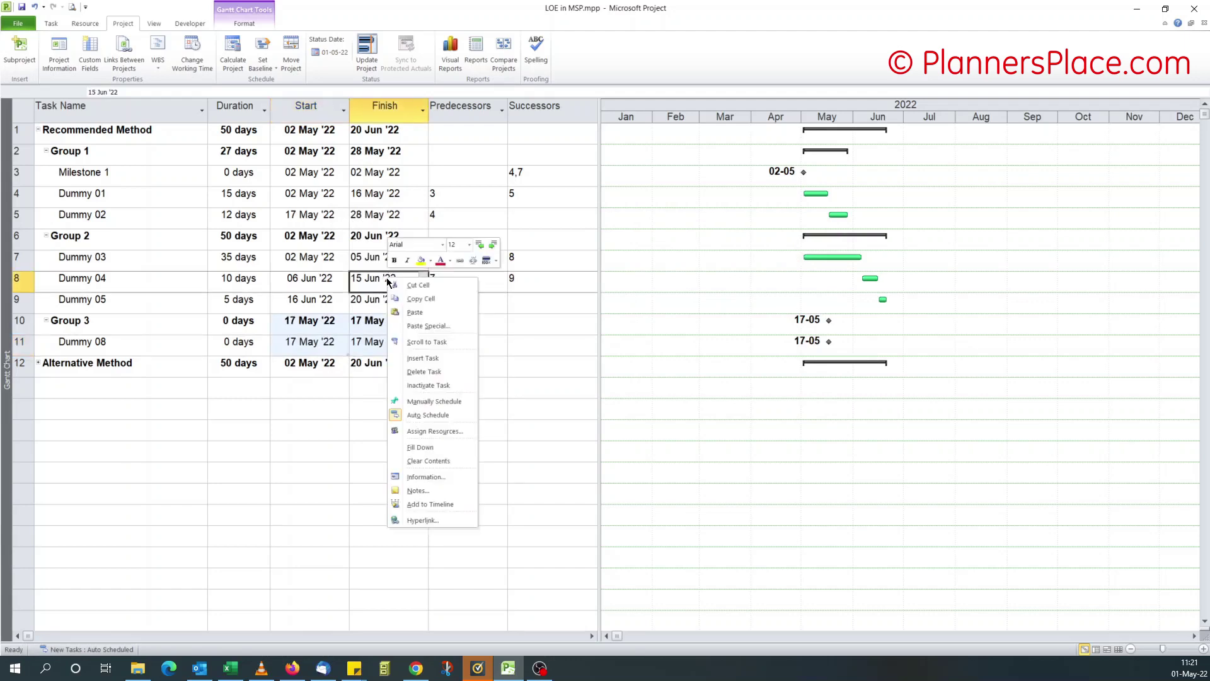
{"action": "left_click", "coordinate": [424, 299]}
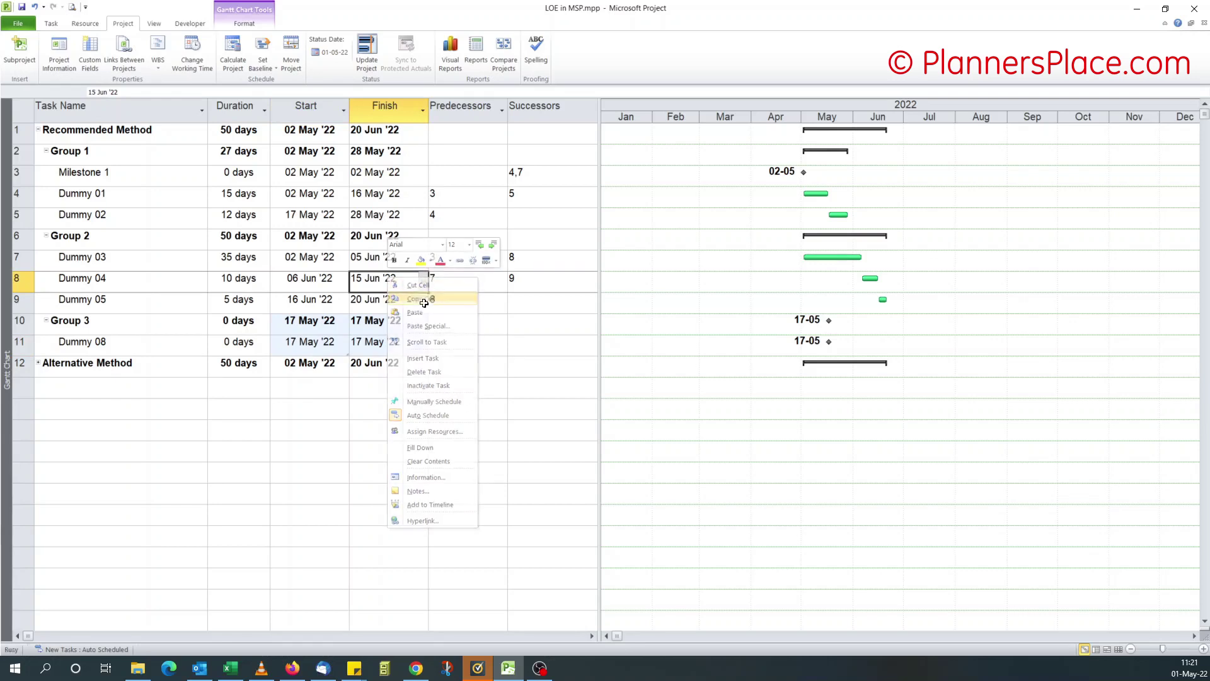
{"action": "left_click", "coordinate": [399, 348]}
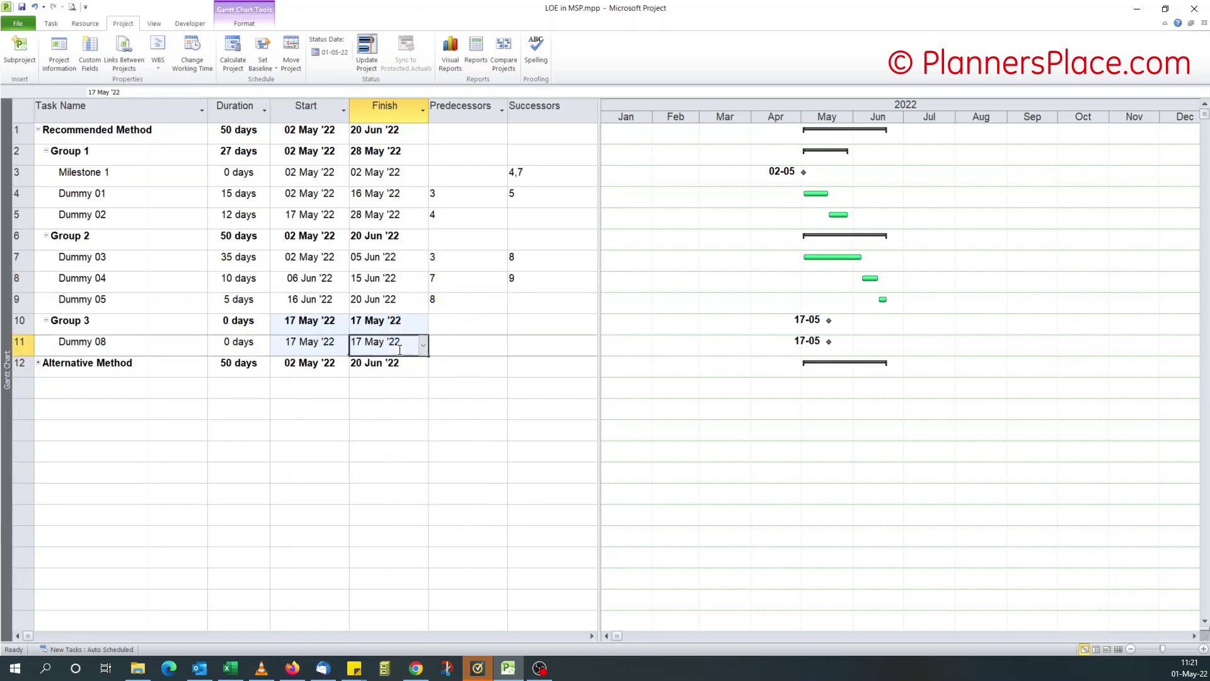
{"action": "right_click", "coordinate": [400, 349]}
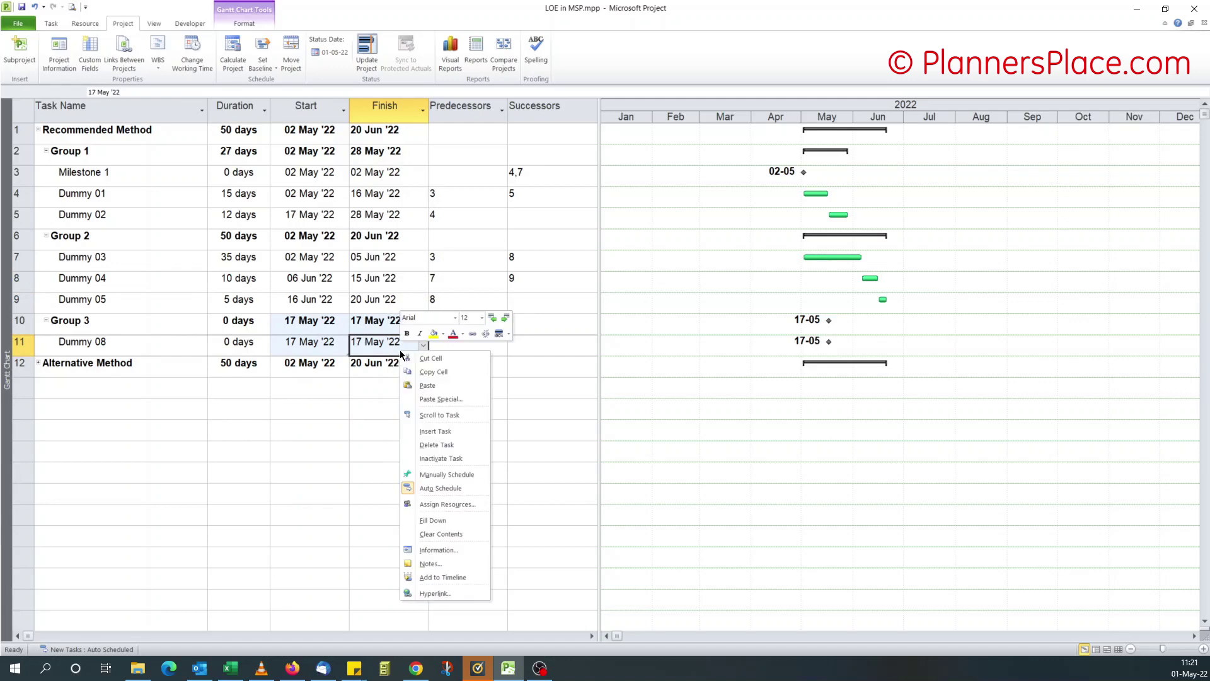
{"action": "left_click", "coordinate": [455, 401]}
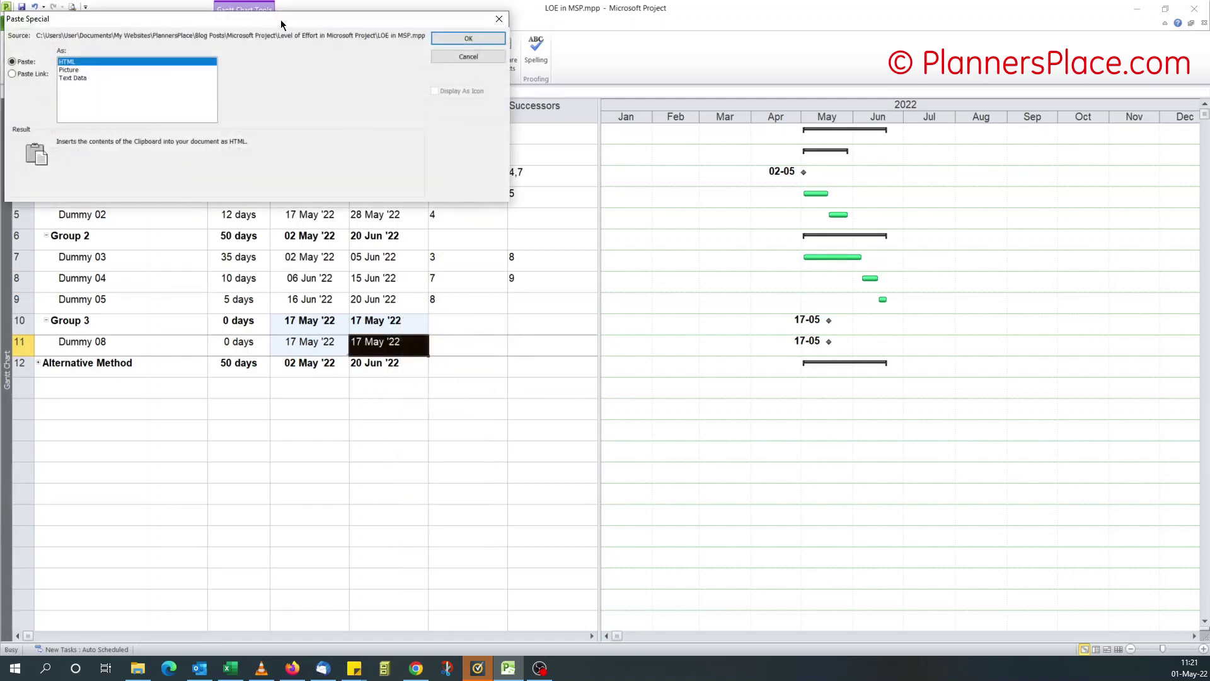
{"action": "left_click_drag", "start_coordinate": [281, 24], "coordinate": [774, 188]}
{"action": "left_click", "coordinate": [503, 238]}
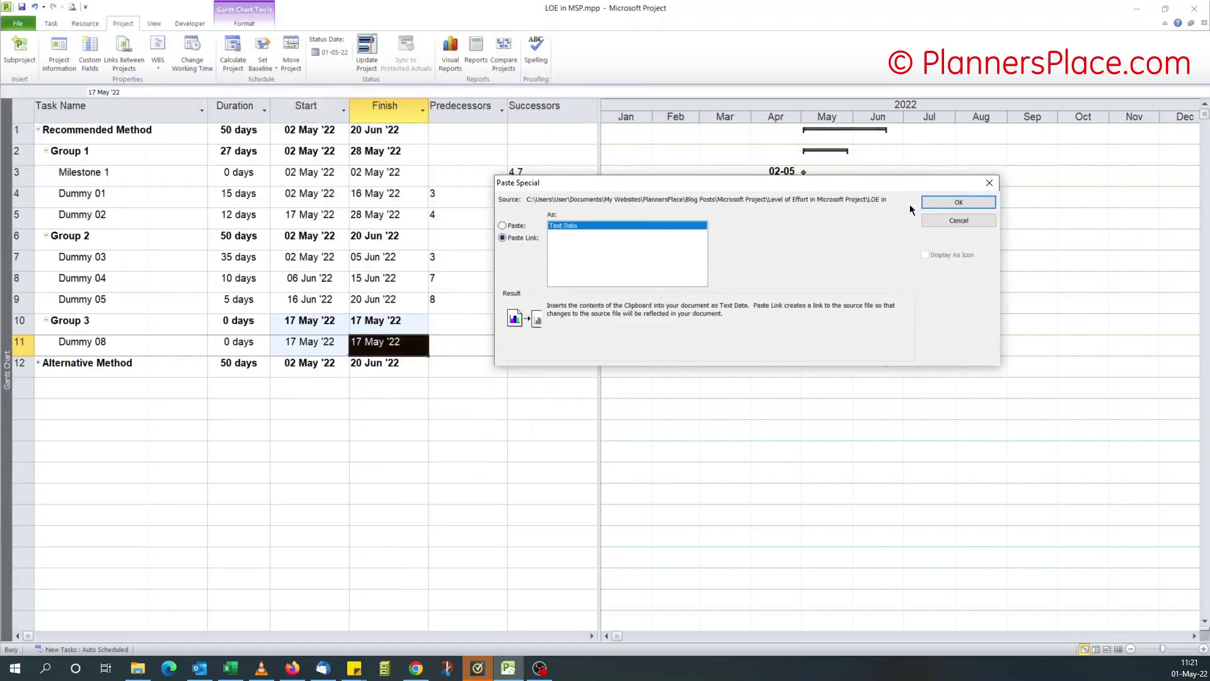
{"action": "left_click", "coordinate": [942, 201]}
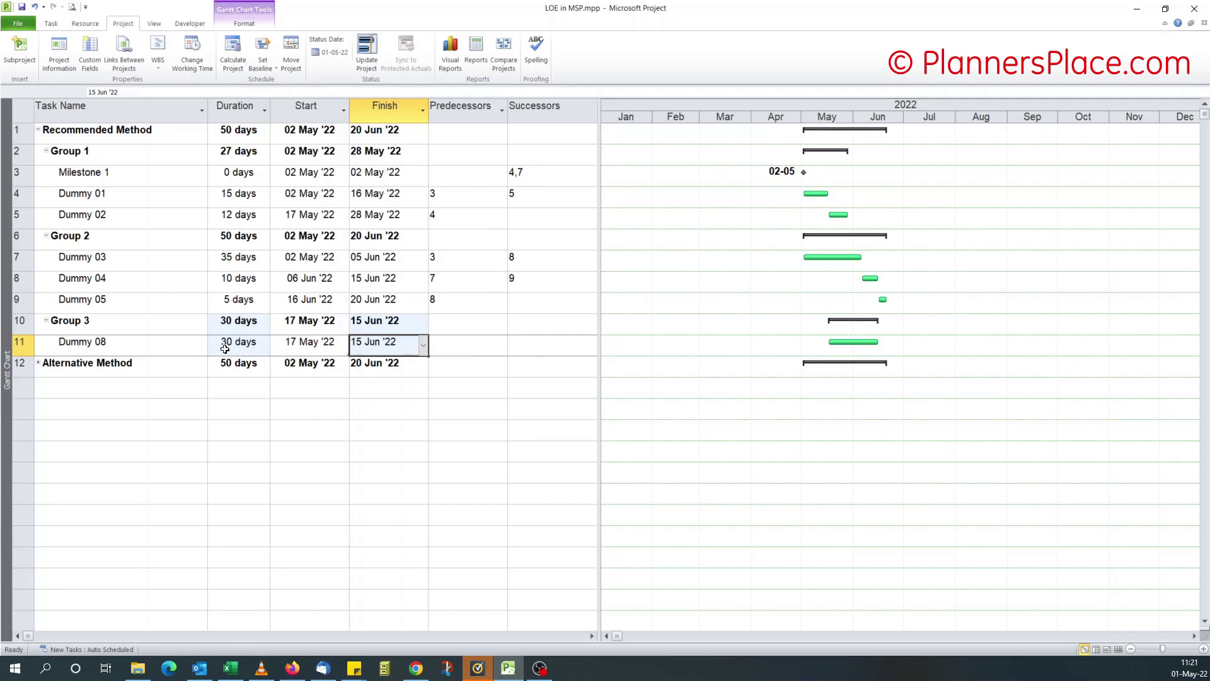
Set the duration of Dummy 04 to 15 days to test the linked finish date of Dummy 08.
{"action": "left_click", "coordinate": [311, 216]}
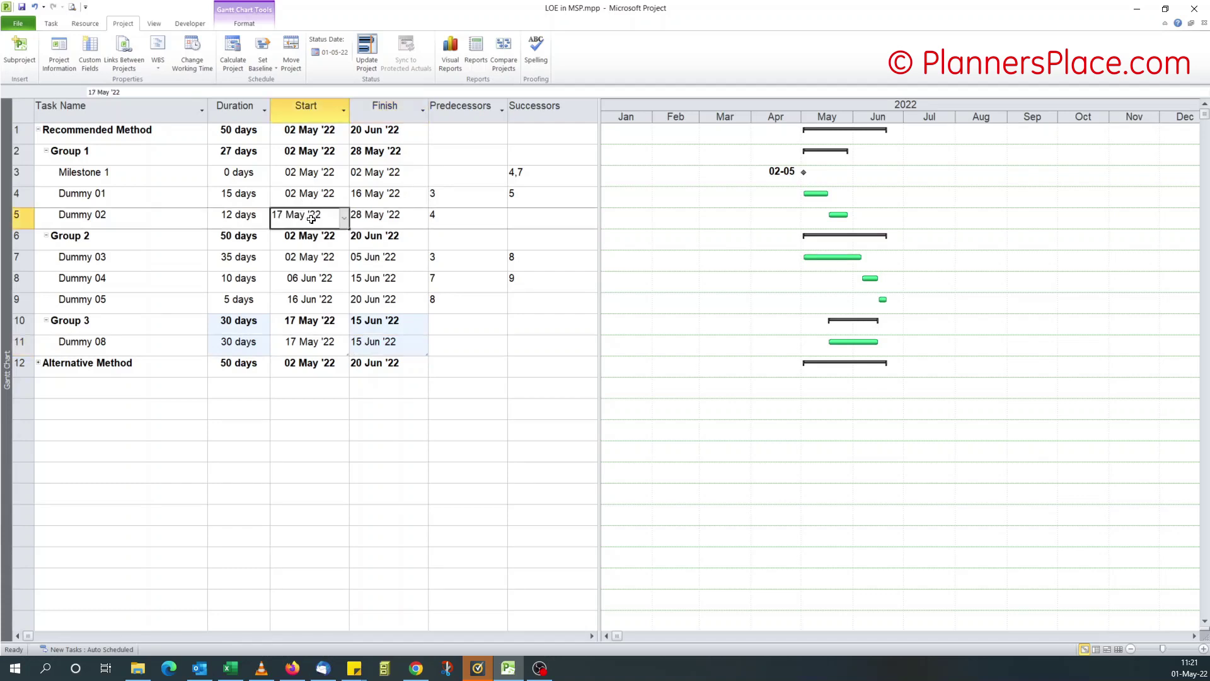
{"action": "left_click", "coordinate": [383, 284]}
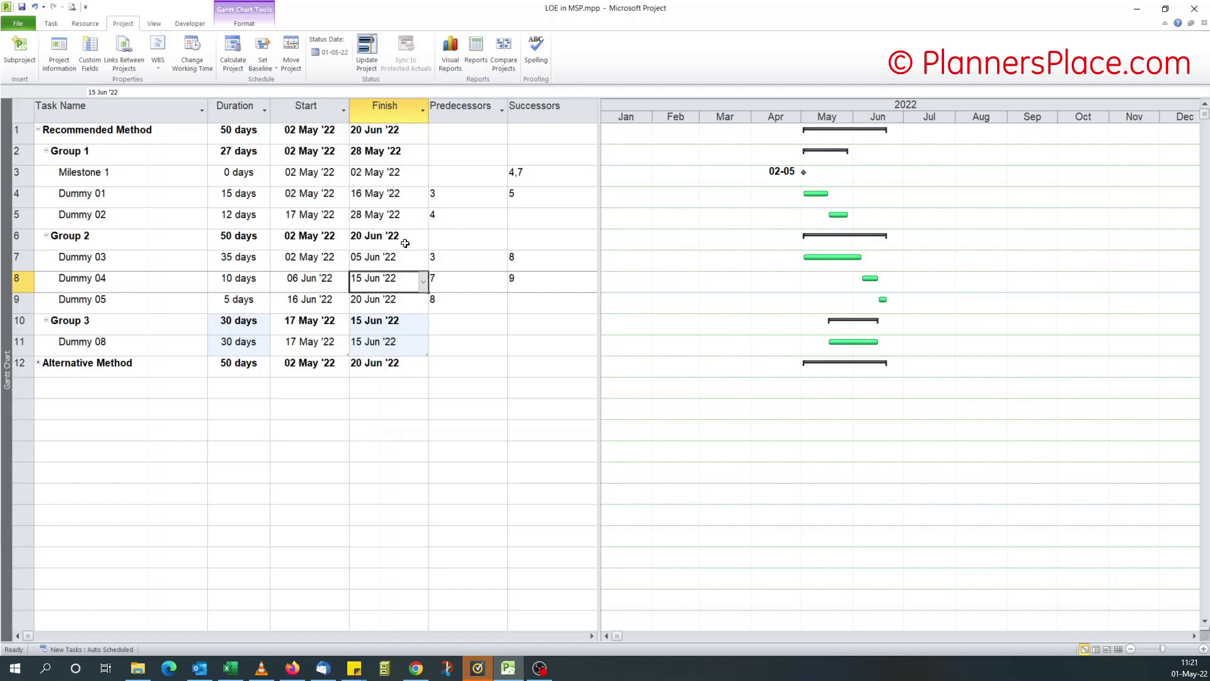
{"action": "left_click", "coordinate": [242, 281]}
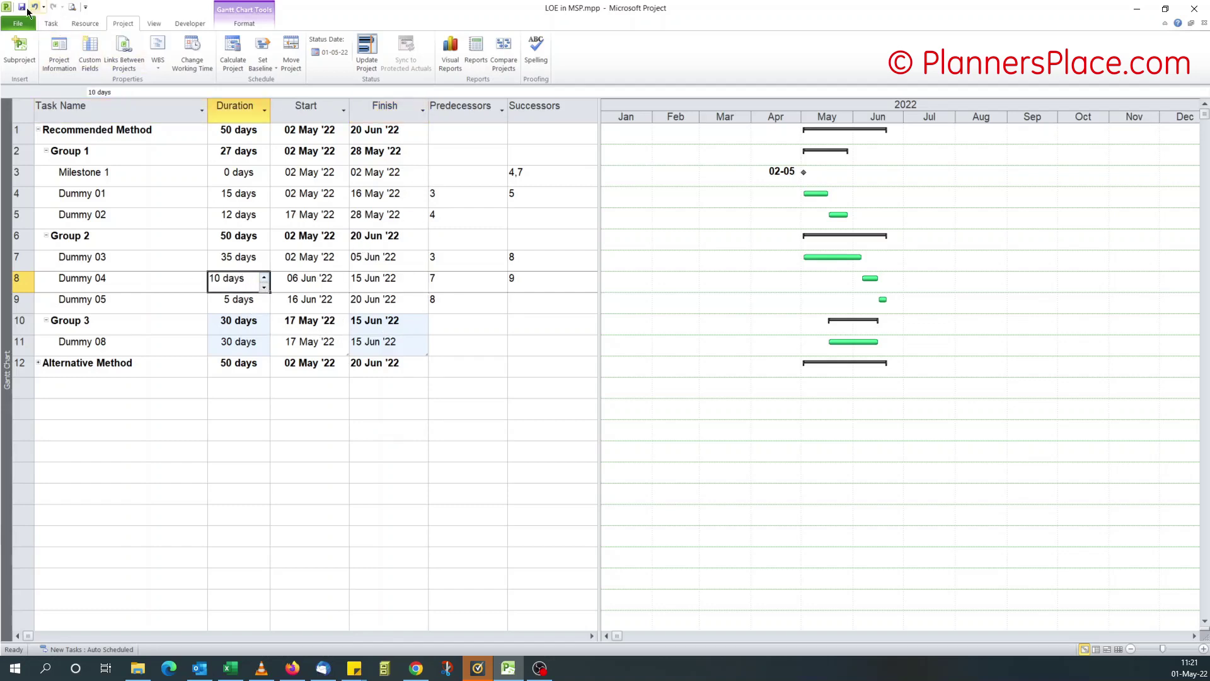
{"action": "left_click", "coordinate": [265, 279]}
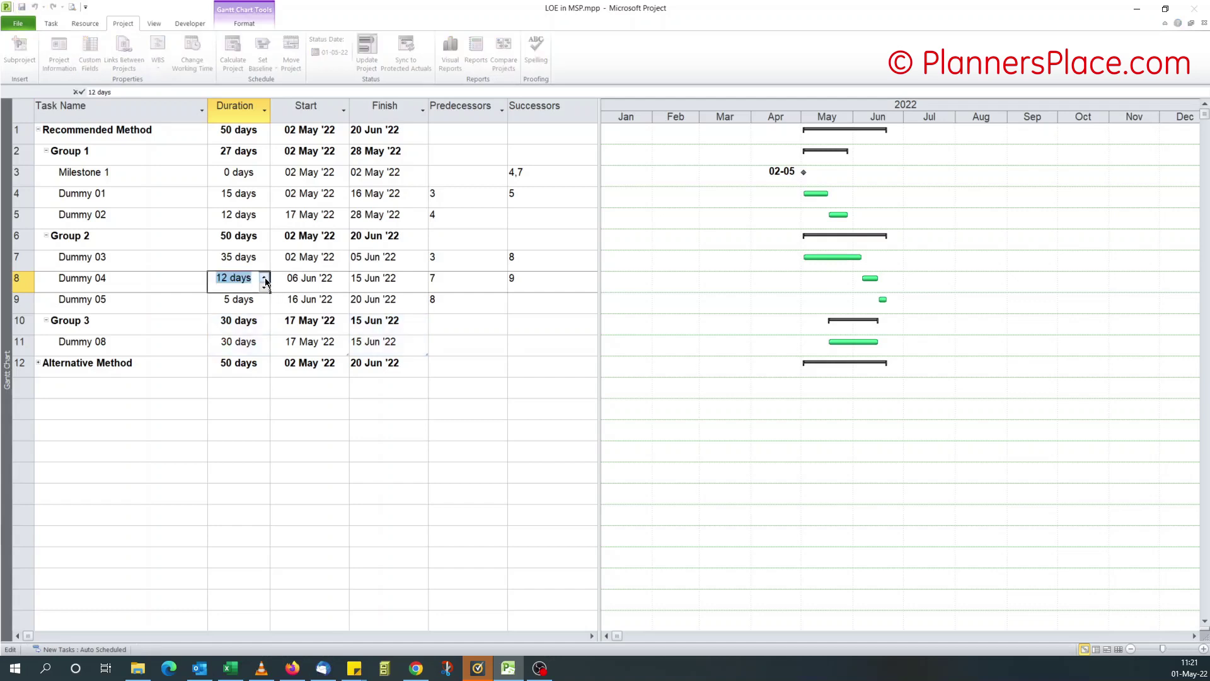
{"action": "left_click", "coordinate": [264, 279]}
{"action": "left_click", "coordinate": [182, 283]}
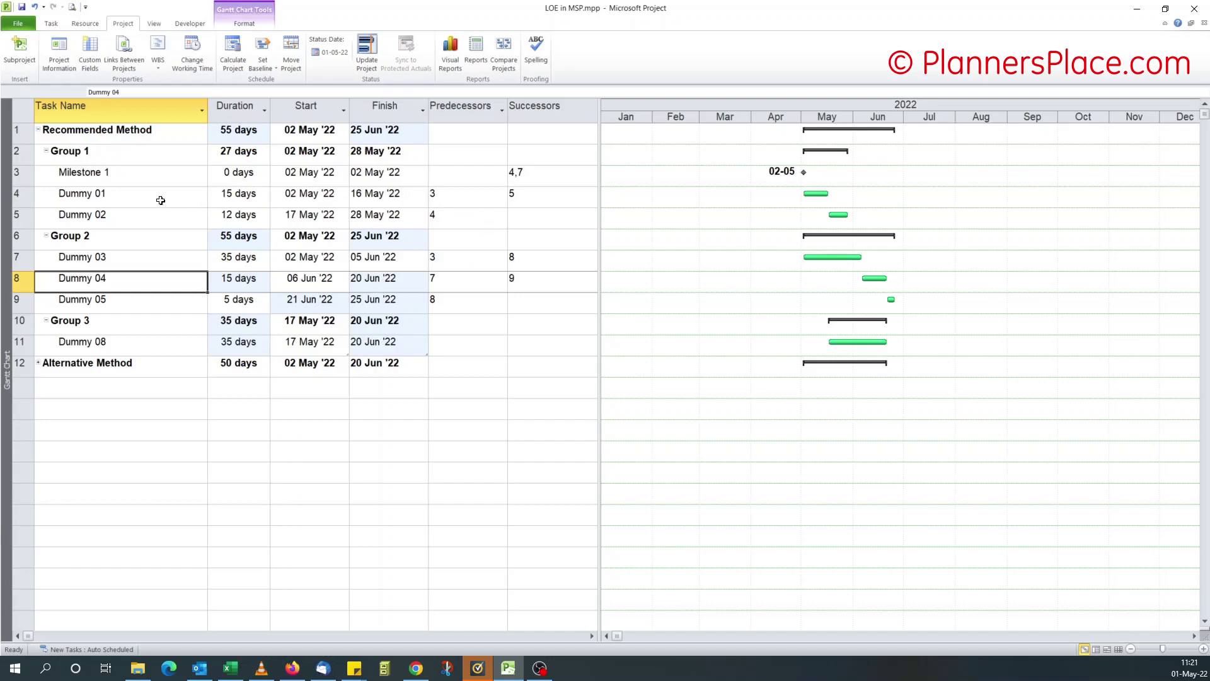
Add a 2-day lead to the predecessor of Dummy 02 under Recommended Method by setting it to 4fs-2.
{"action": "left_click", "coordinate": [252, 215]}
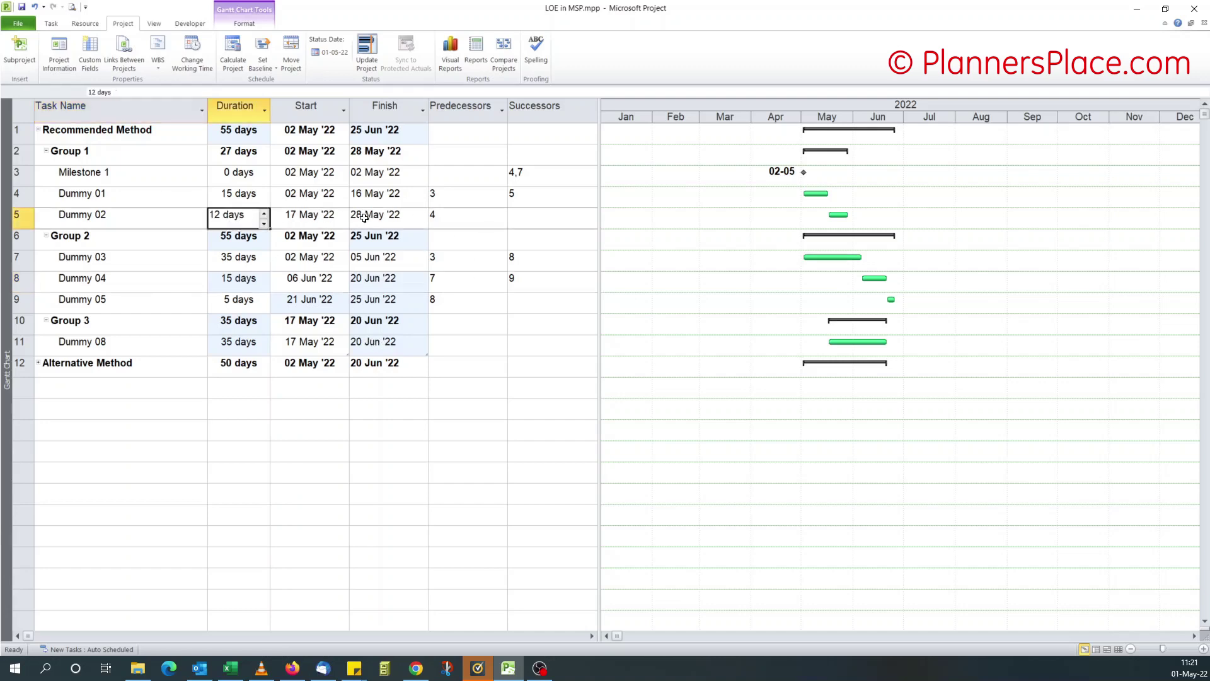
{"action": "left_click", "coordinate": [445, 216]}
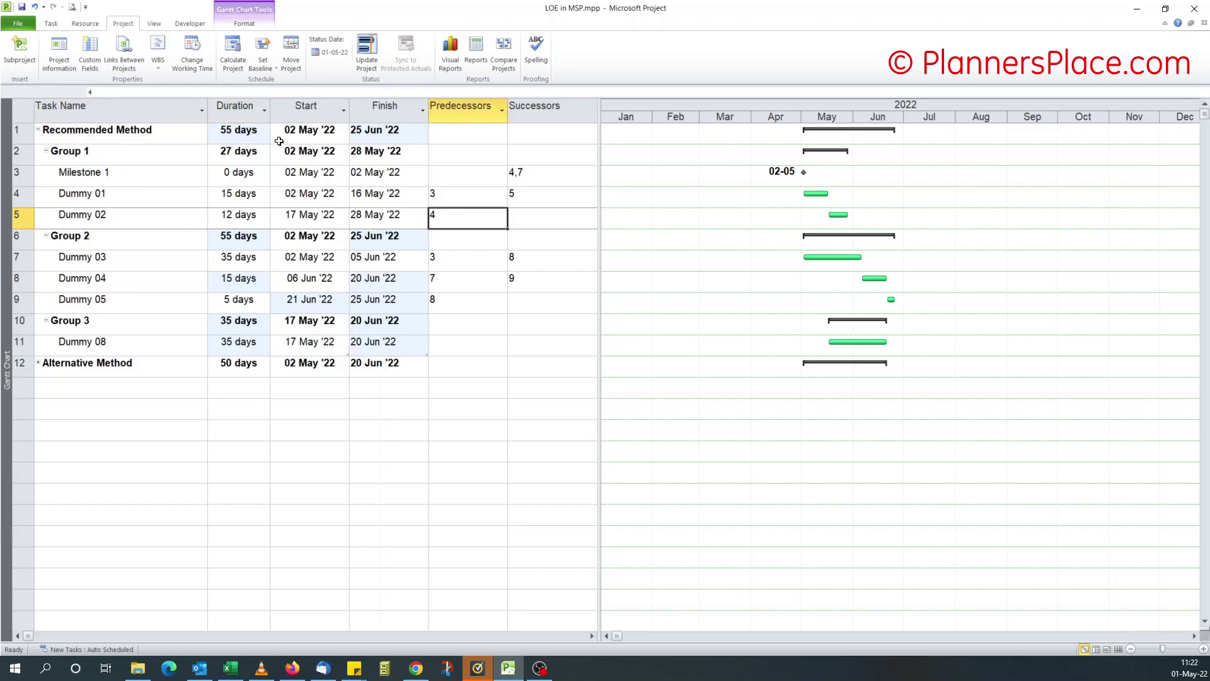
{"action": "left_click", "coordinate": [192, 94]}
{"action": "type", "text": "fs-2"}
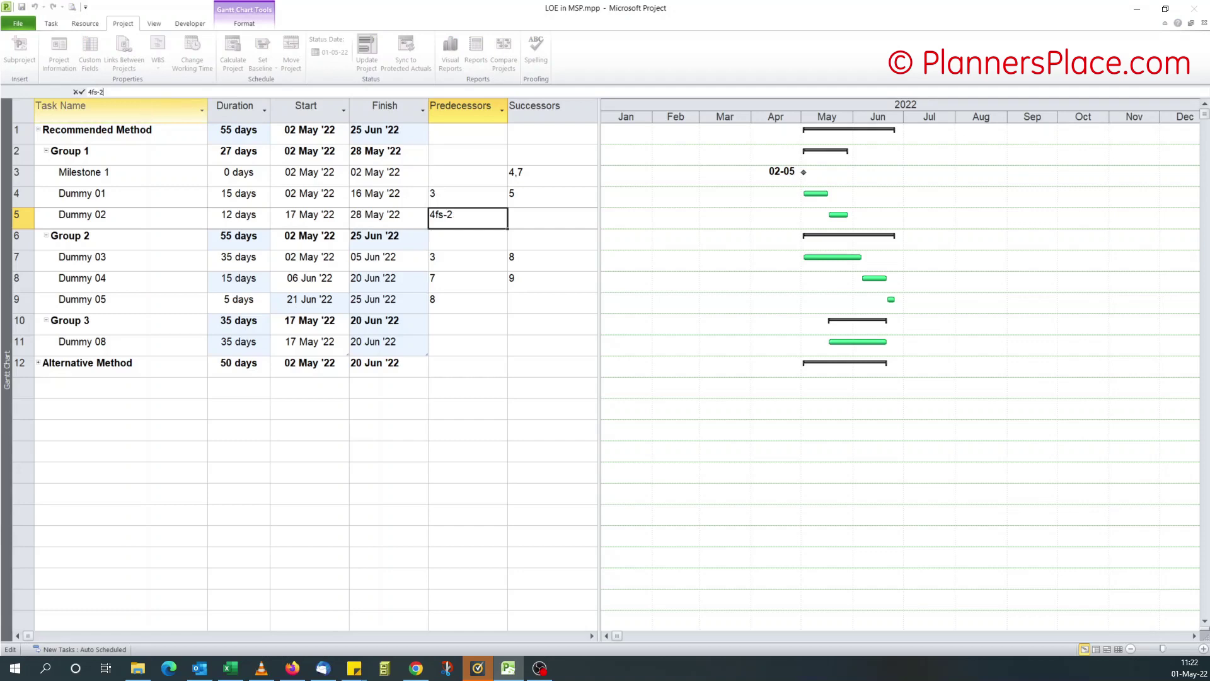
{"action": "left_click", "coordinate": [81, 90]}
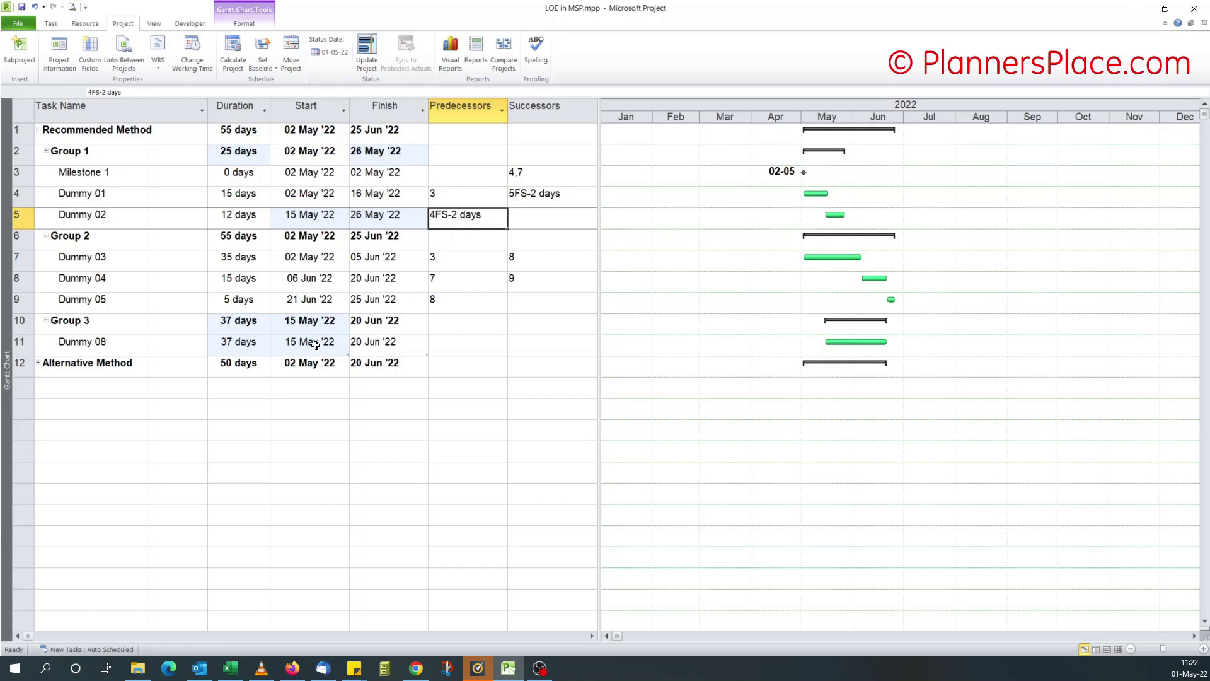
Examine the advanced task information of Dummy 08, including its constraint and the available task types, and its Start cell.
{"action": "left_click", "coordinate": [163, 348]}
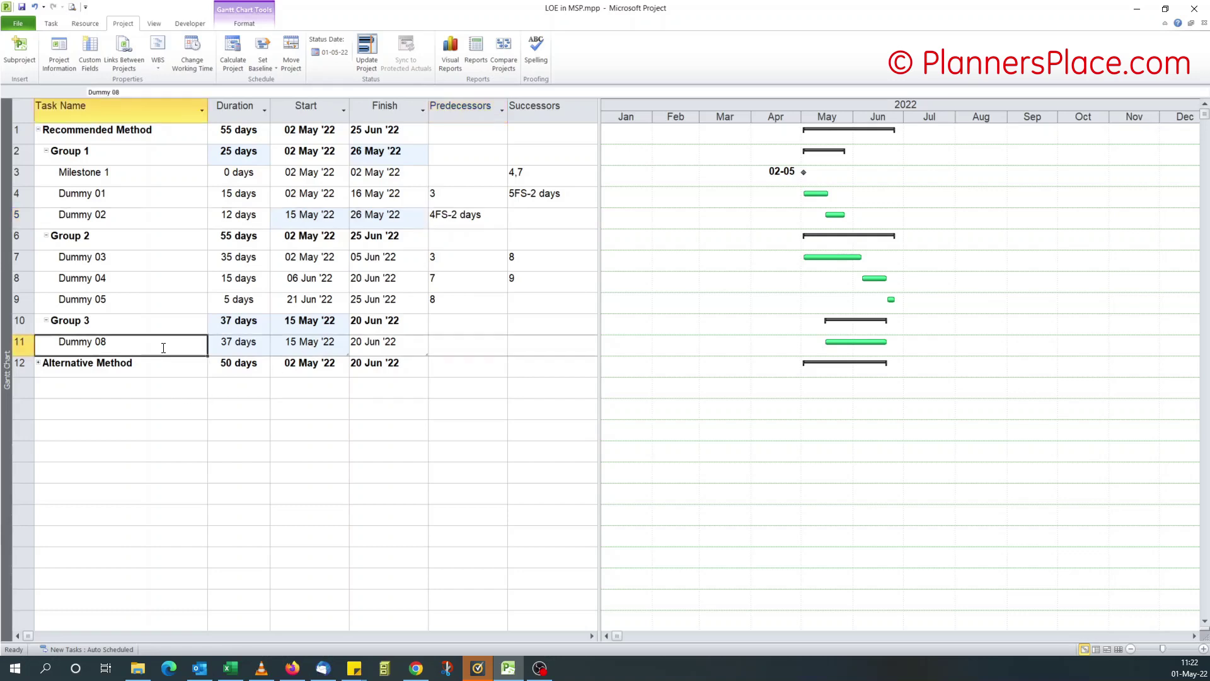
{"action": "double_click", "coordinate": [163, 347]}
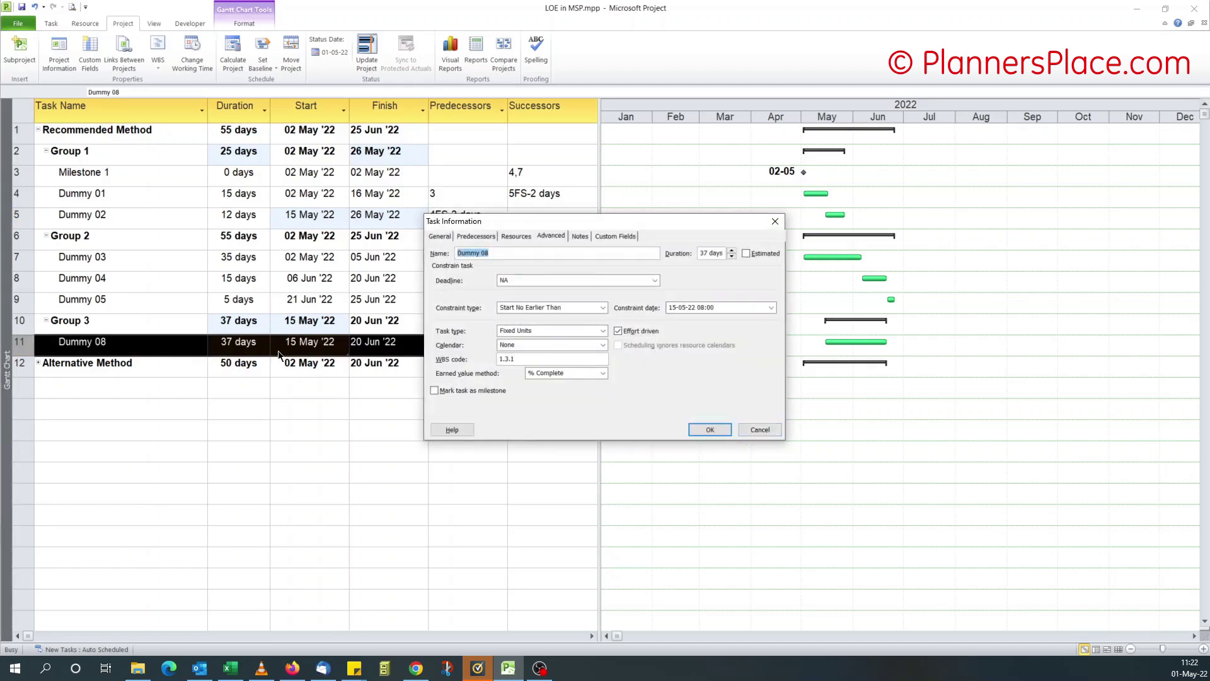
{"action": "left_click", "coordinate": [601, 331]}
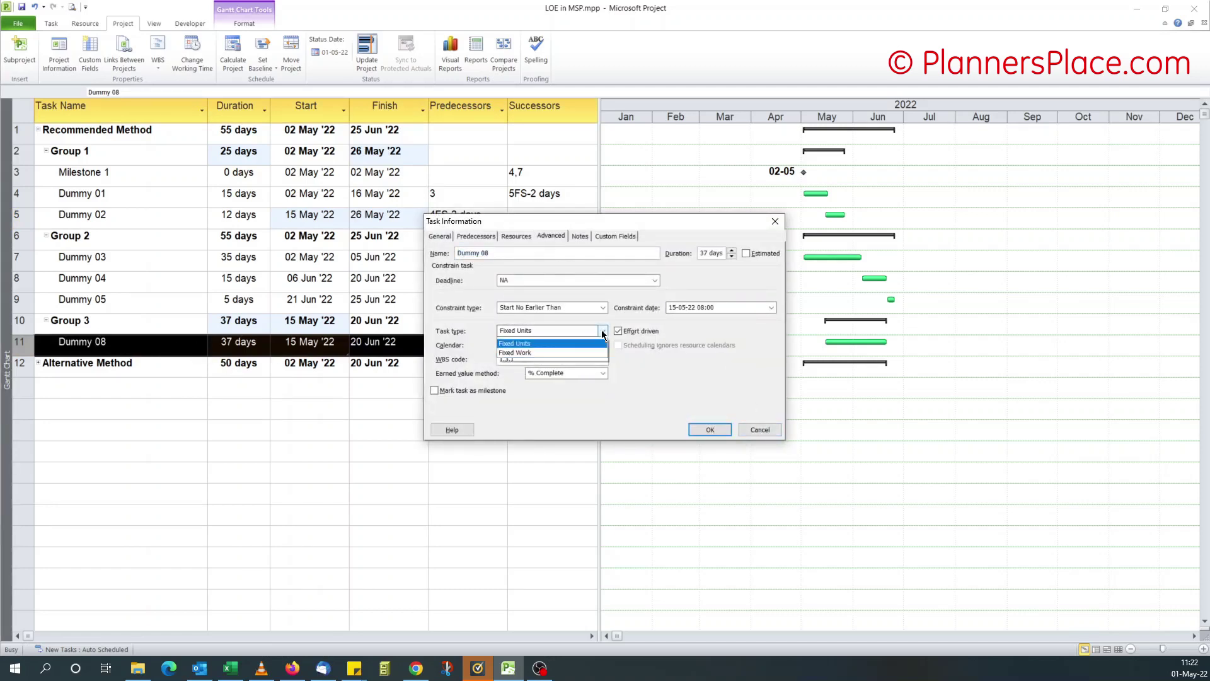
{"action": "left_click", "coordinate": [755, 427]}
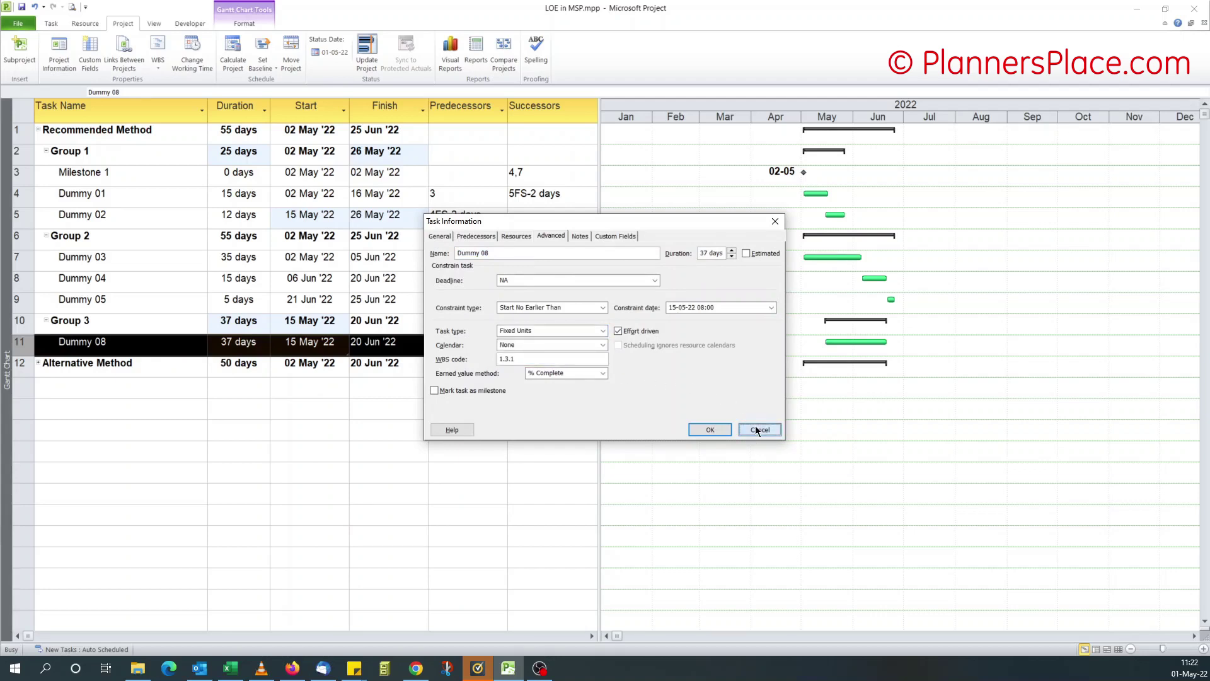
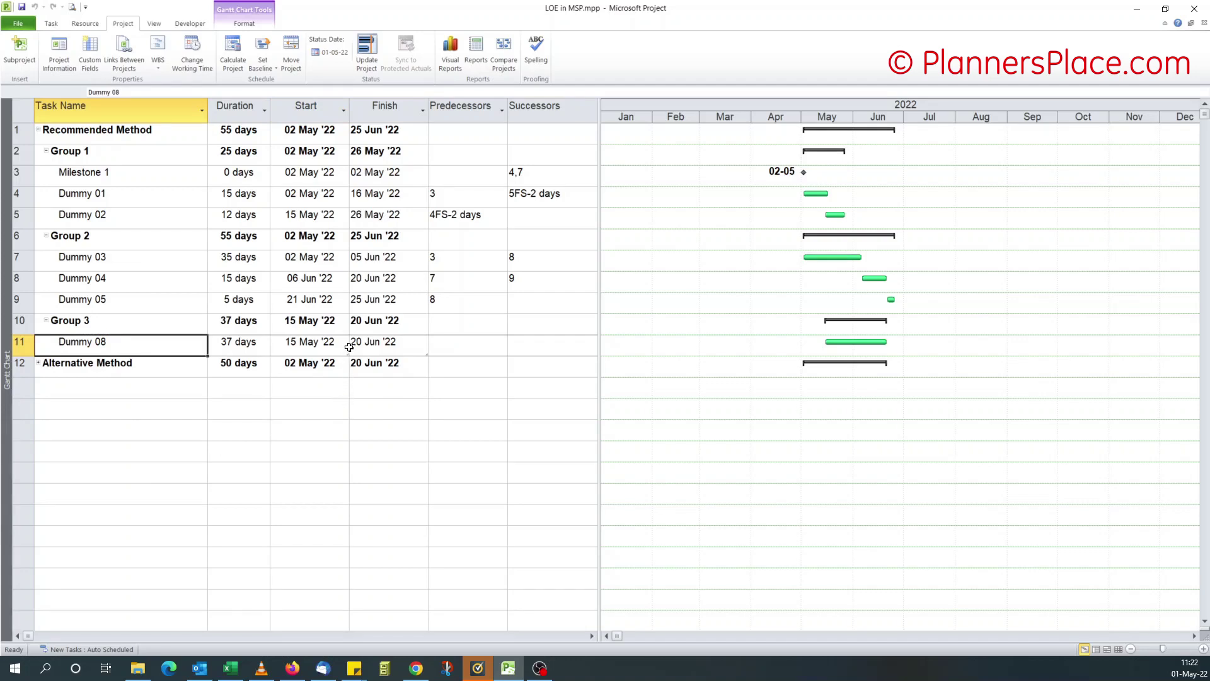
{"action": "left_click", "coordinate": [327, 344]}
{"action": "left_click", "coordinate": [343, 391]}
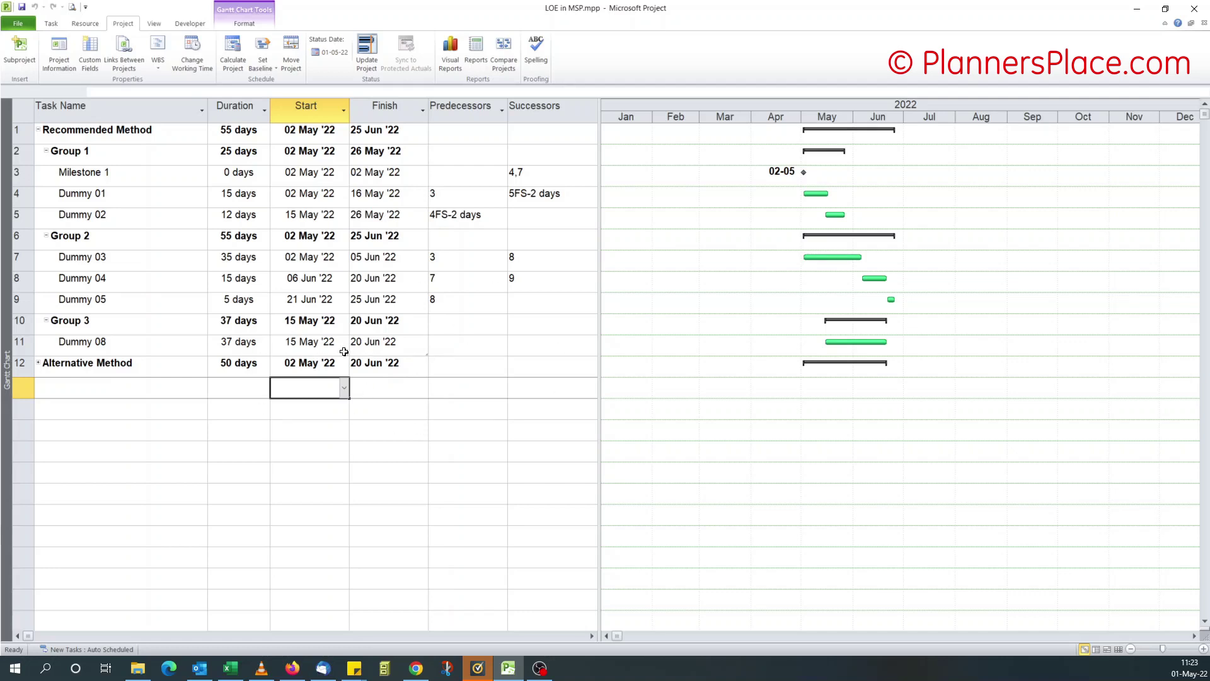
Close the project, reopen LOE in MSP.mpp and re-establish its links.
{"action": "left_click", "coordinate": [1195, 11]}
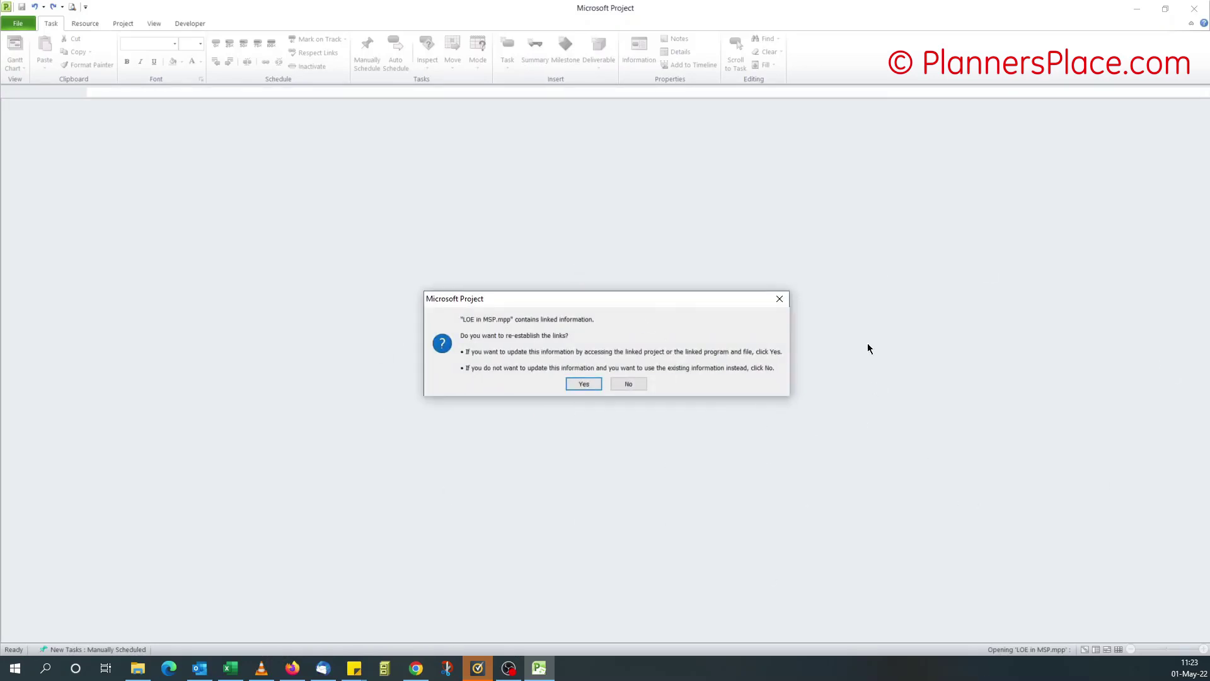
{"action": "left_click", "coordinate": [583, 384]}
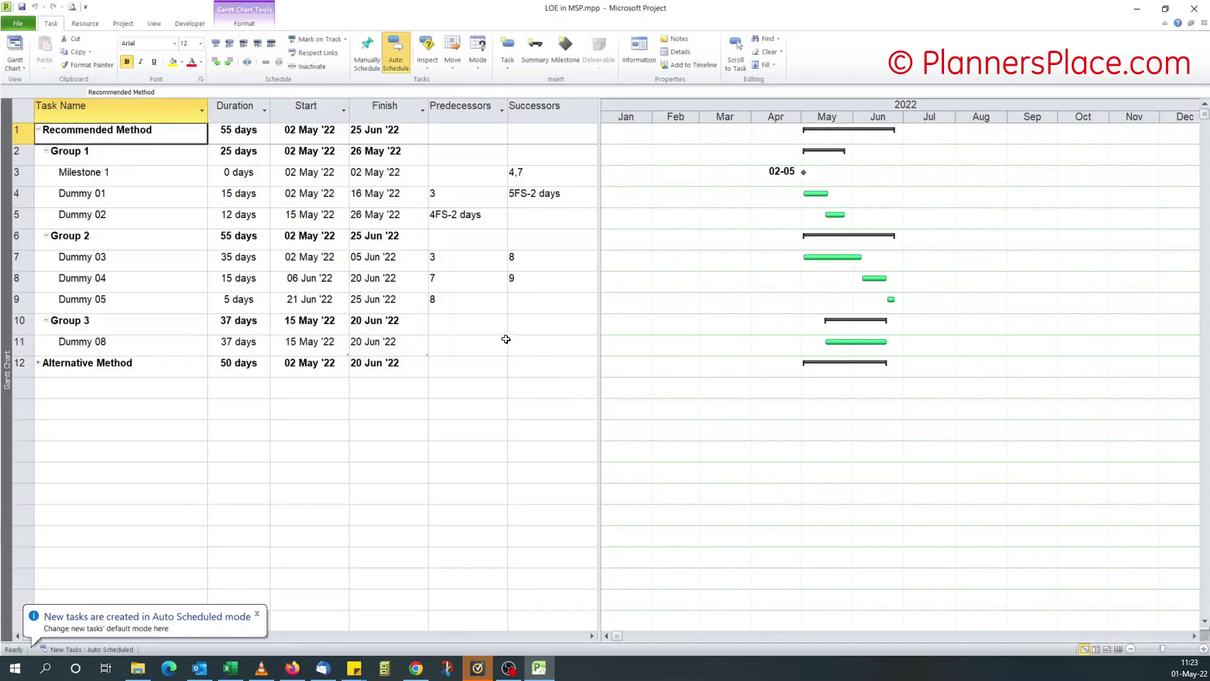
{"action": "left_click", "coordinate": [411, 413]}
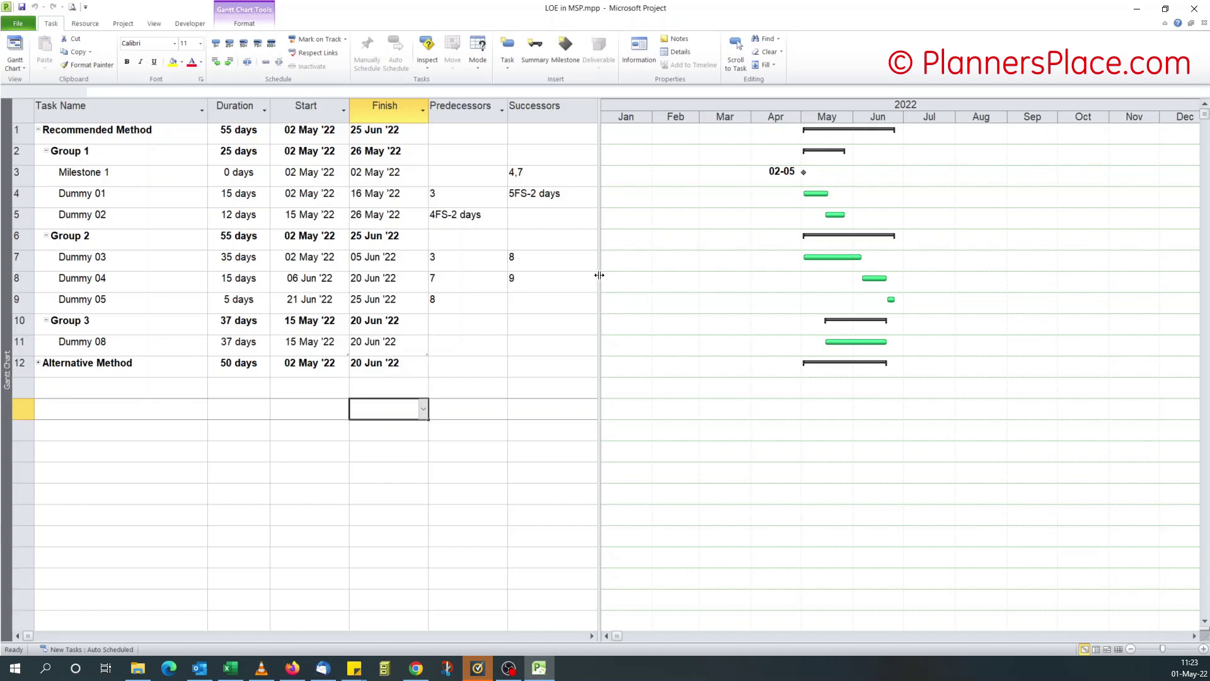
Widen the task table and expand the Alternative Method summary down to its Dummy 08 task.
{"action": "left_click_drag", "start_coordinate": [601, 256], "coordinate": [764, 255]}
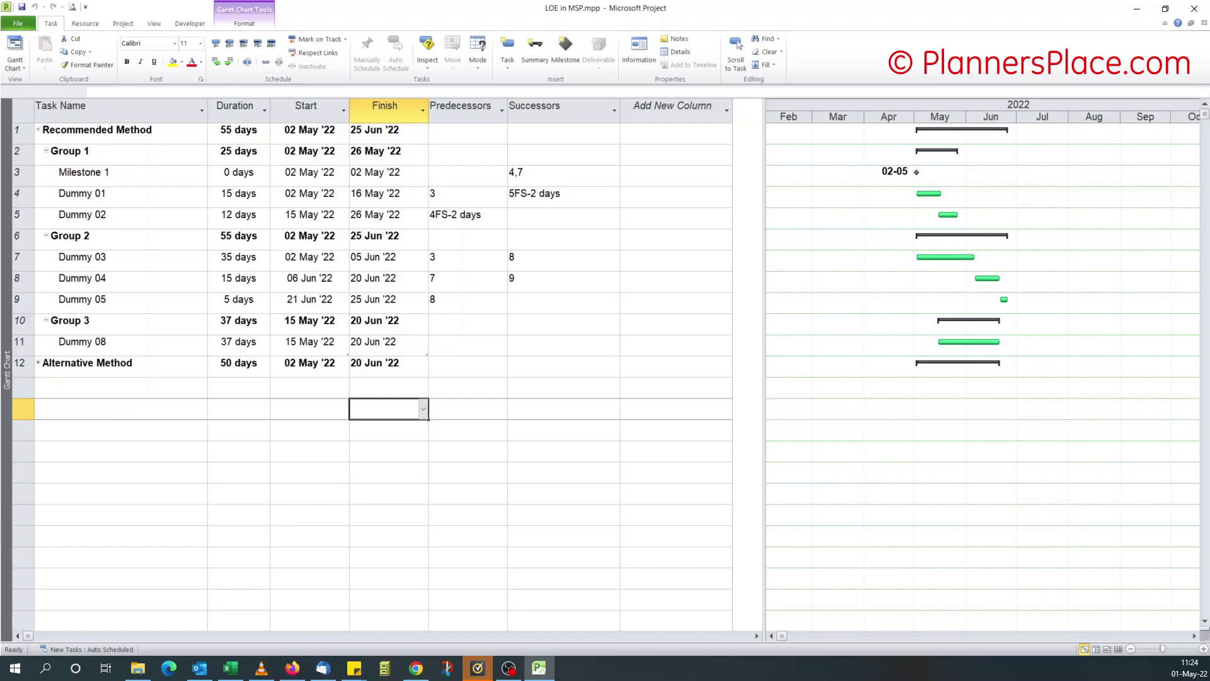
{"action": "left_click", "coordinate": [38, 364]}
{"action": "scroll", "coordinate": [523, 462], "scroll_direction": "down", "scroll_amount": 1}
{"action": "scroll", "coordinate": [523, 462], "scroll_direction": "up", "scroll_amount": 1}
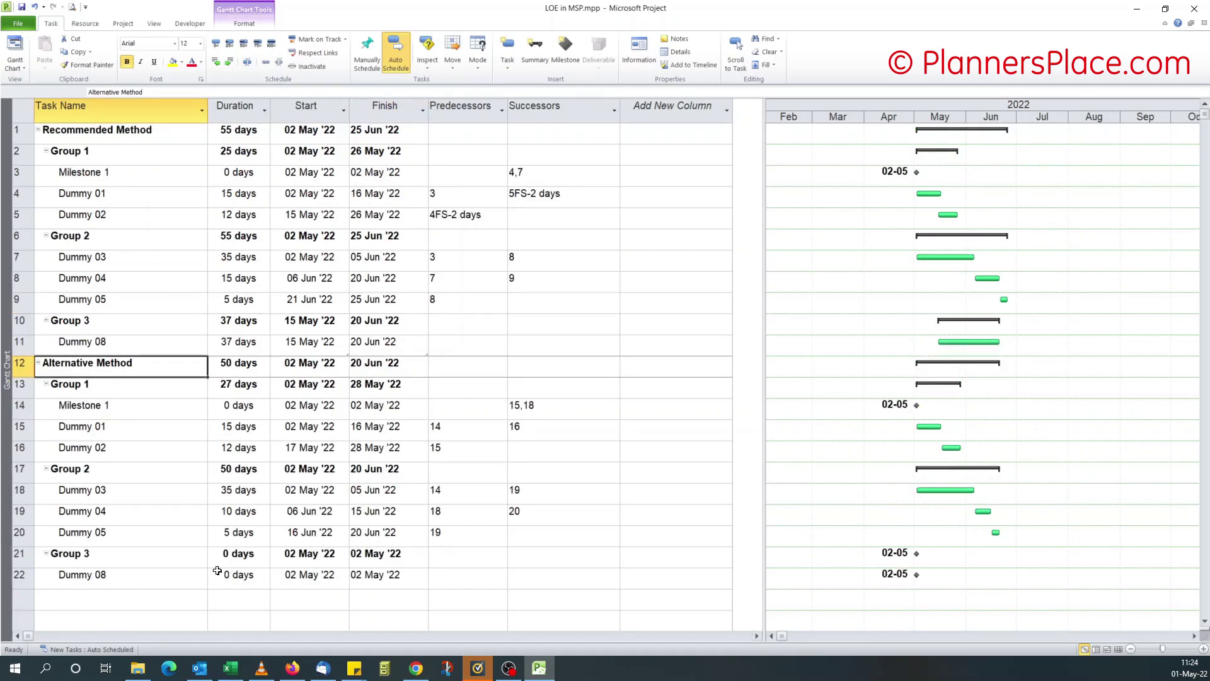
{"action": "left_click", "coordinate": [157, 578]}
{"action": "scroll", "coordinate": [342, 554], "scroll_direction": "down", "scroll_amount": 2}
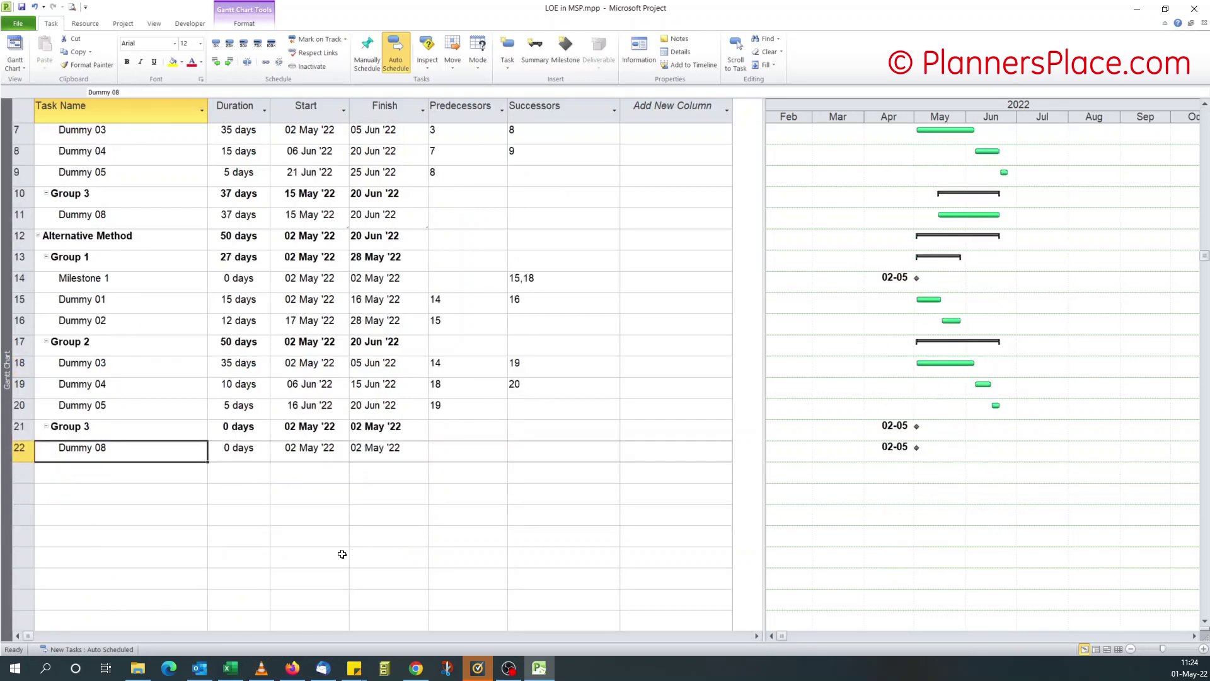
{"action": "scroll", "coordinate": [342, 554], "scroll_direction": "down", "scroll_amount": 1}
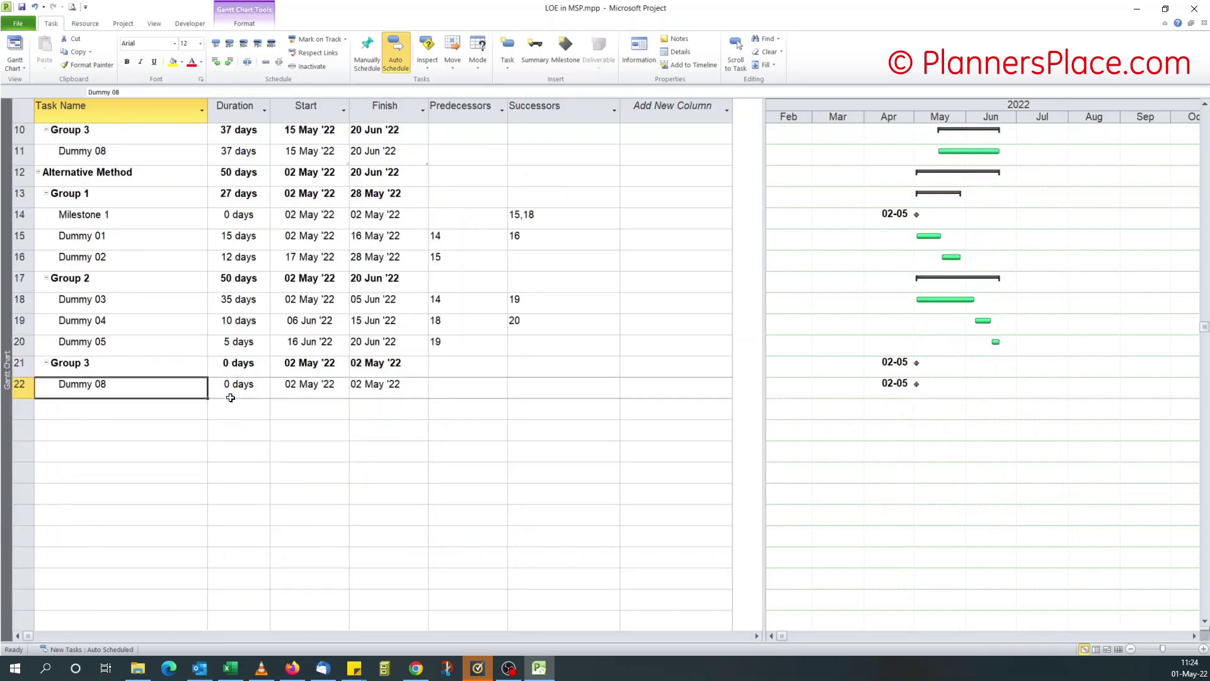
Add two tasks named start and finish below Dummy 08 in the Alternative Method.
{"action": "left_click", "coordinate": [151, 406]}
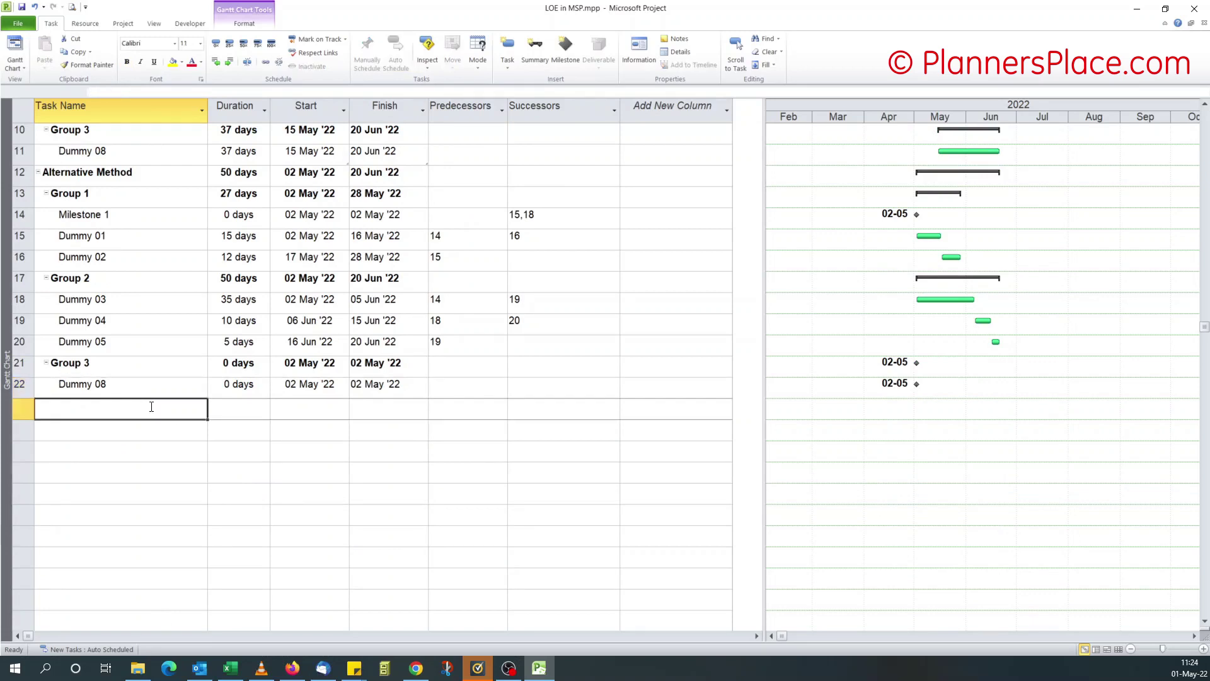
{"action": "type", "text": "star"}
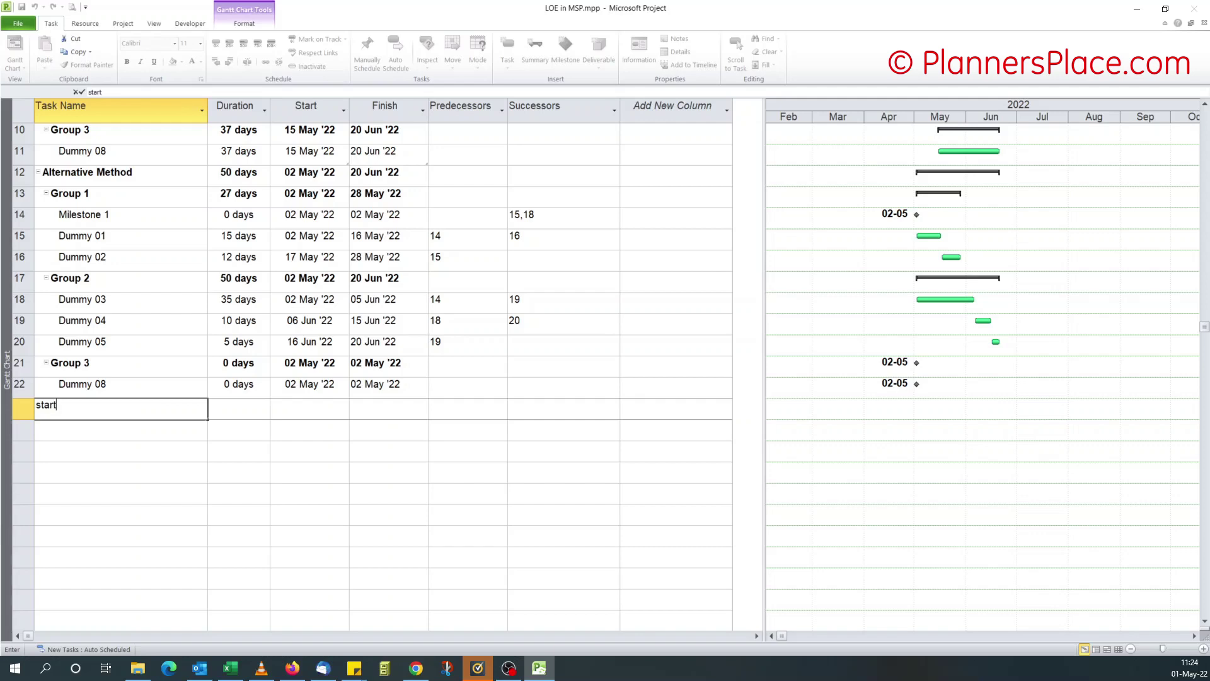
{"action": "type", "text": "t"}
{"action": "key", "text": "Return"}
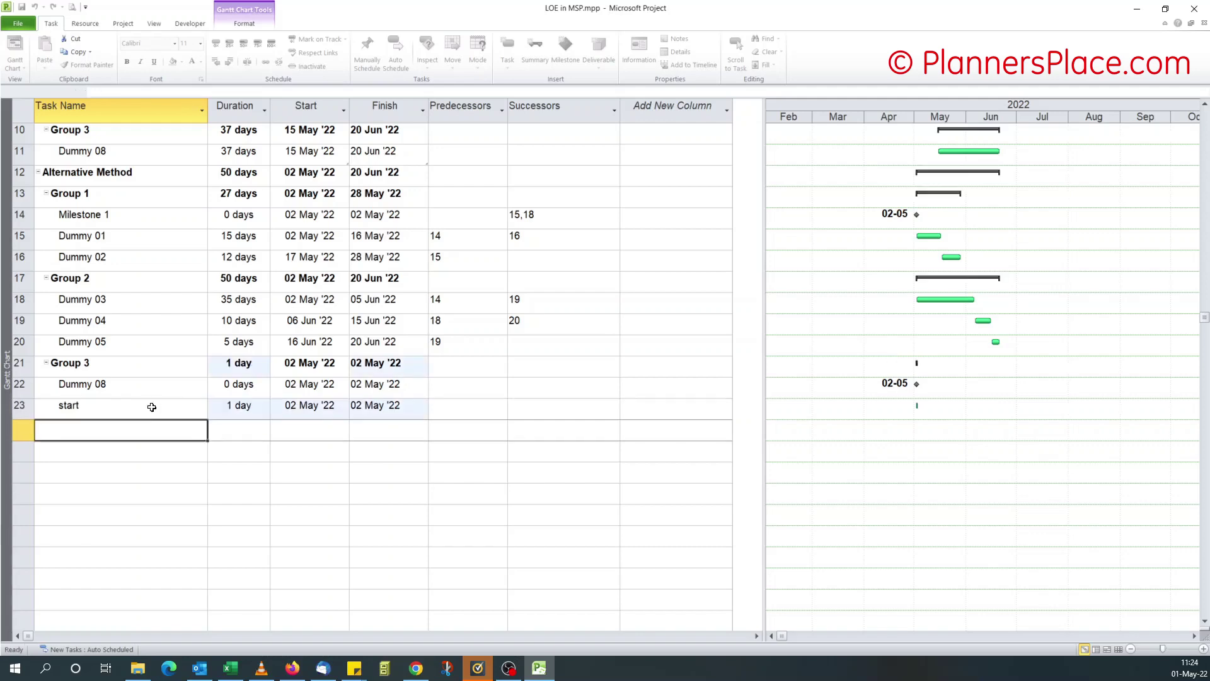
{"action": "type", "text": "finish"}
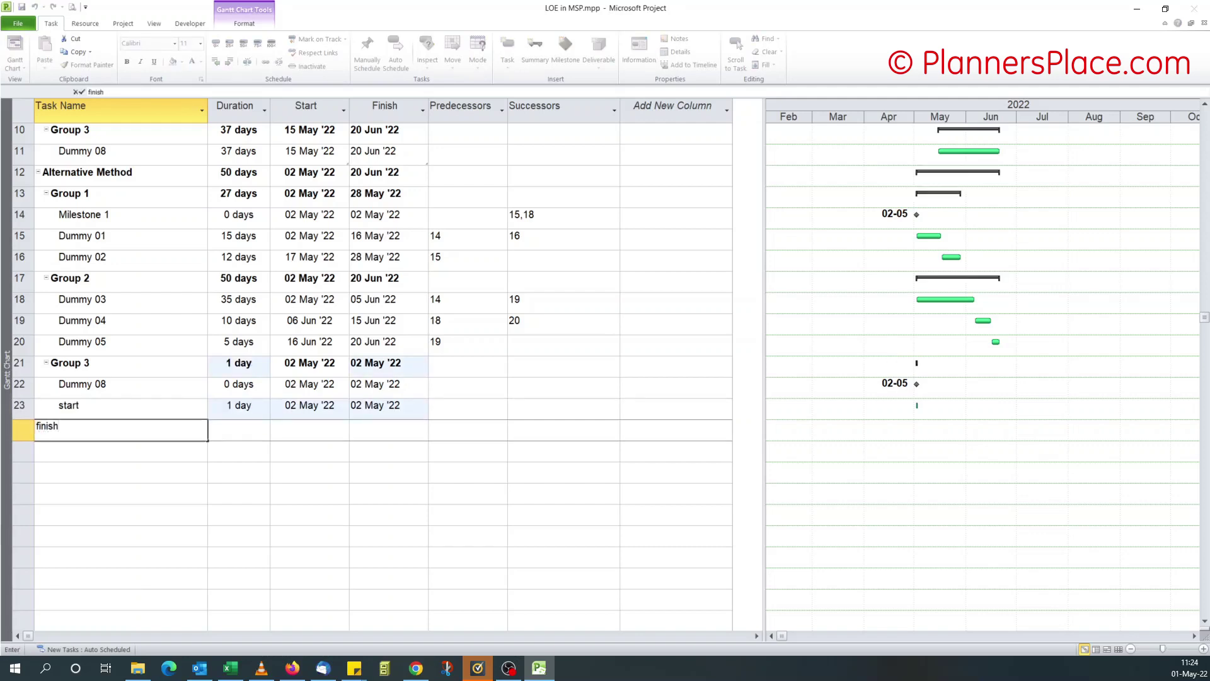
Set the durations of start and finish to 0 days and indent both tasks under Dummy 08.
{"action": "left_click", "coordinate": [244, 408]}
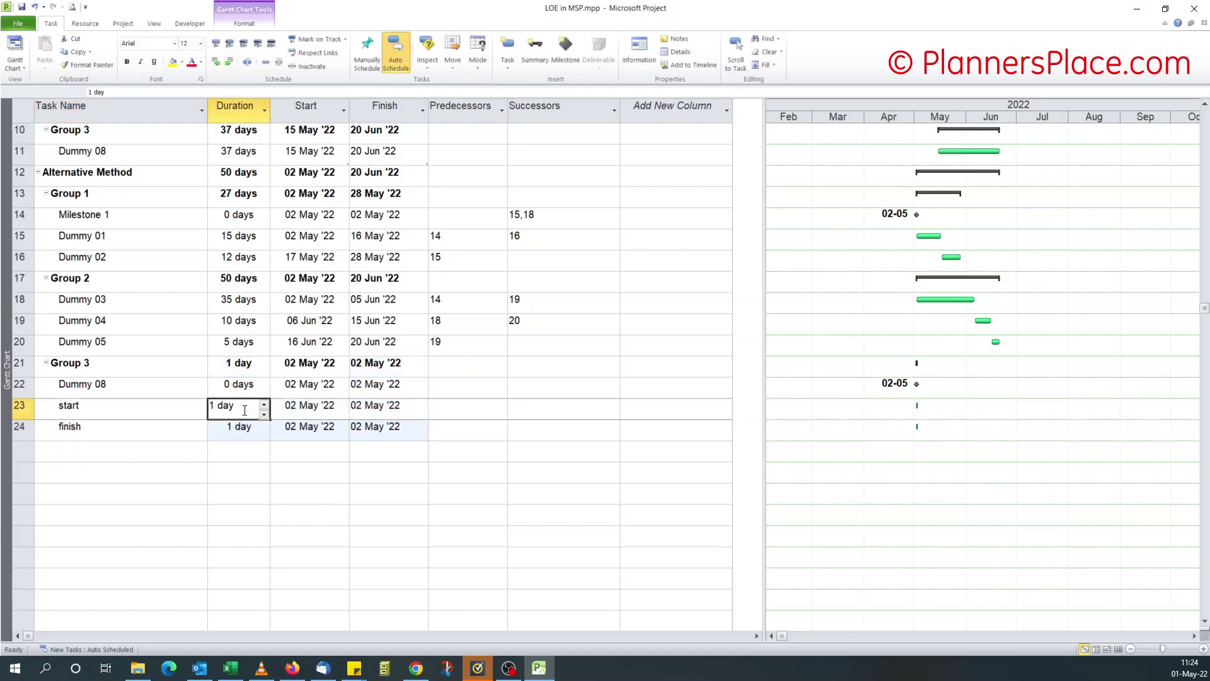
{"action": "type", "text": "0"}
{"action": "key", "text": "Return"}
{"action": "type", "text": "0"}
{"action": "left_click", "coordinate": [145, 413]}
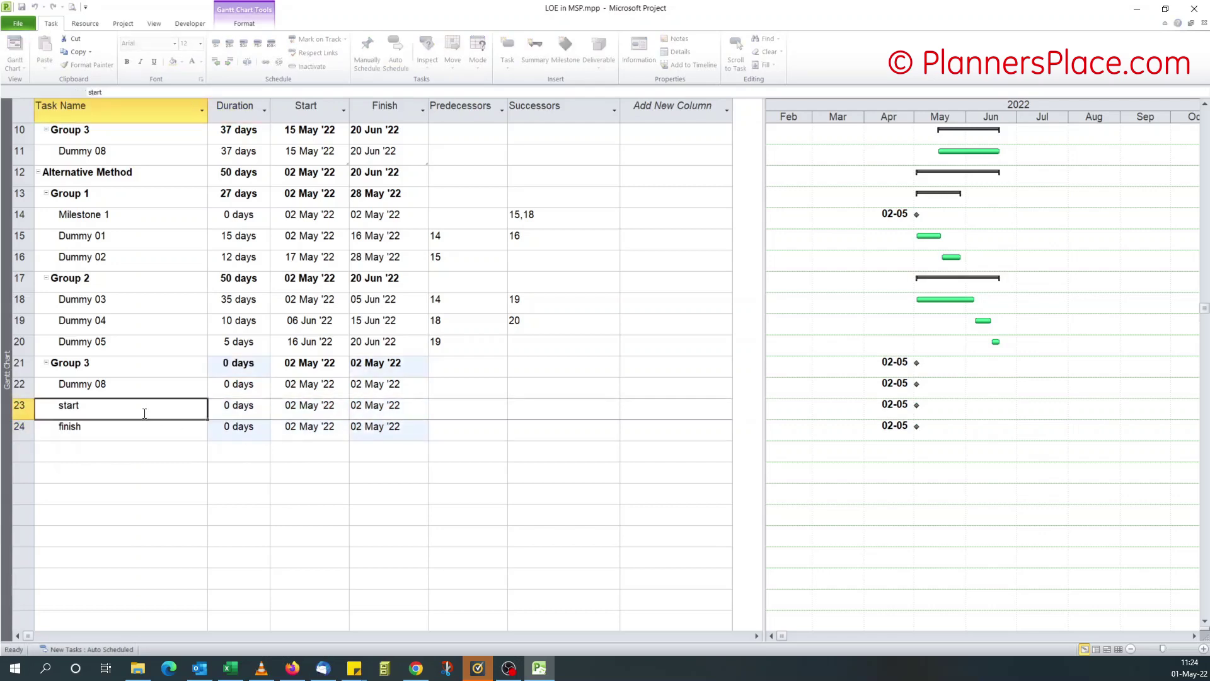
{"action": "left_click_drag", "start_coordinate": [119, 429], "coordinate": [119, 411]}
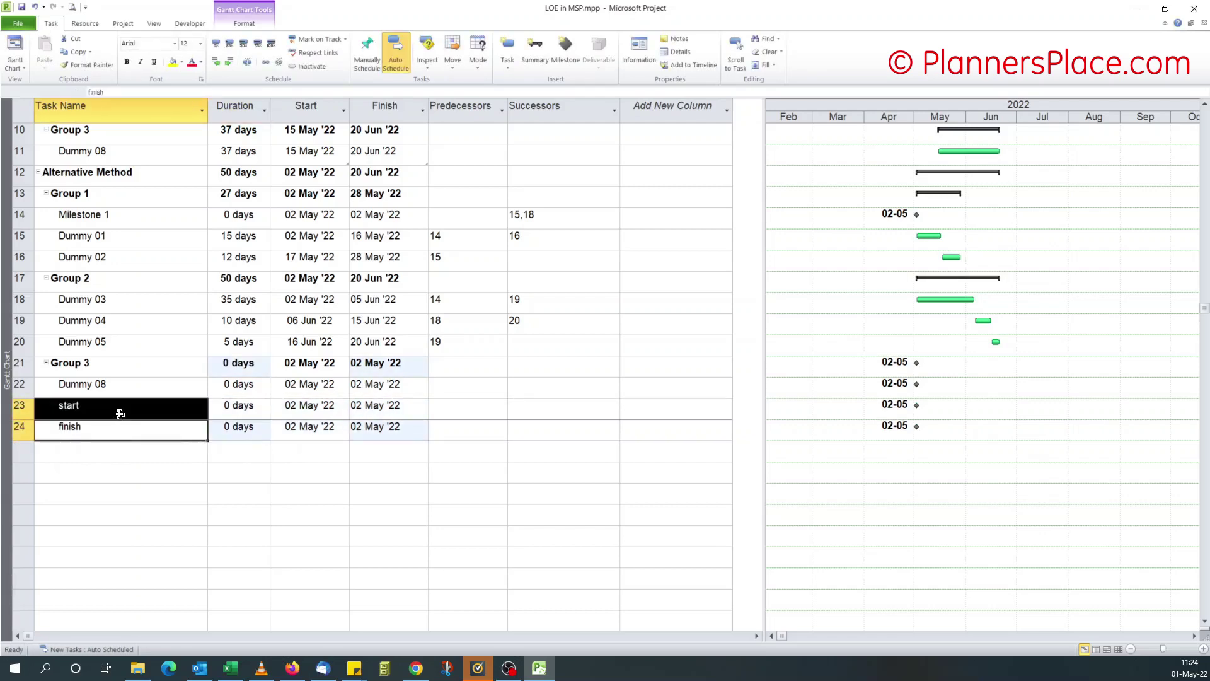
{"action": "left_click", "coordinate": [229, 62]}
Make the start milestone, task 23, the predecessor of the finish milestone.
{"action": "left_click", "coordinate": [468, 411]}
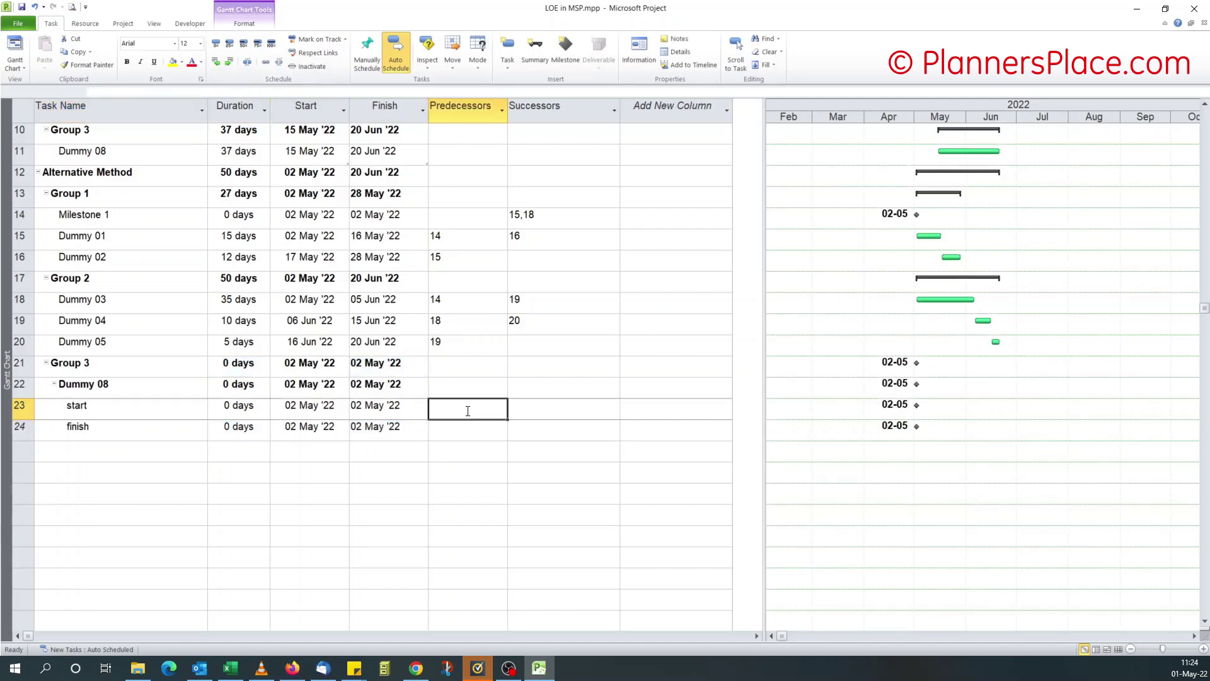
{"action": "left_click", "coordinate": [471, 430]}
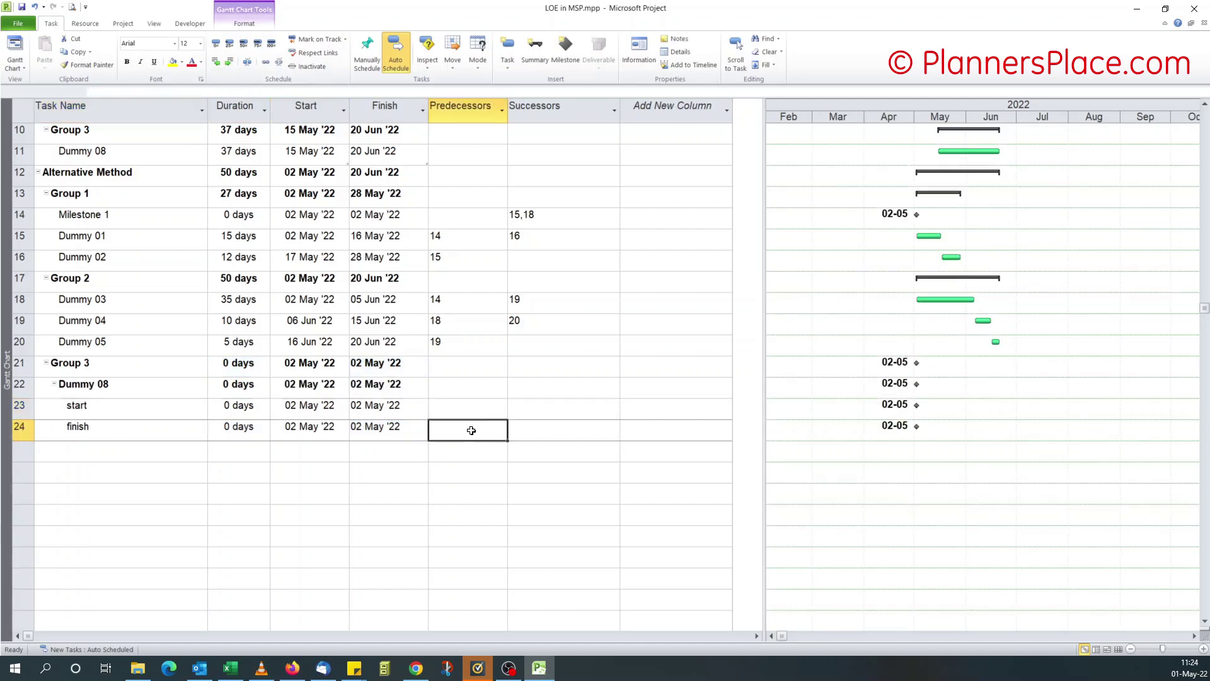
{"action": "type", "text": "23"}
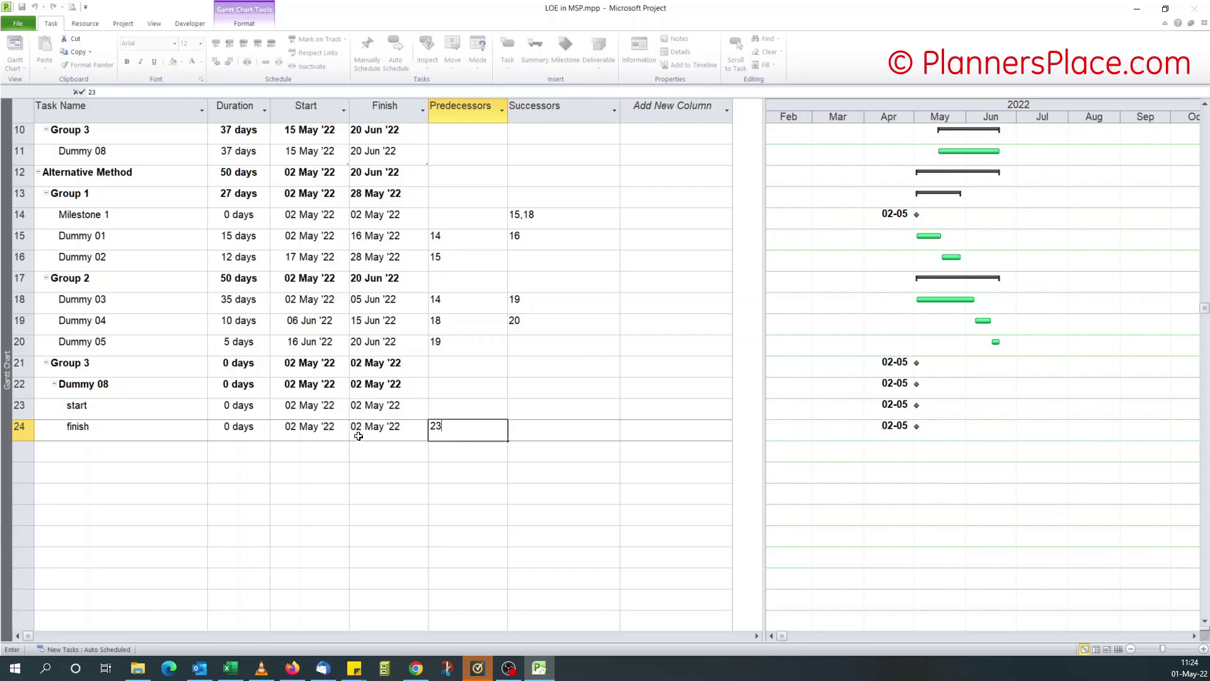
{"action": "left_click", "coordinate": [319, 427]}
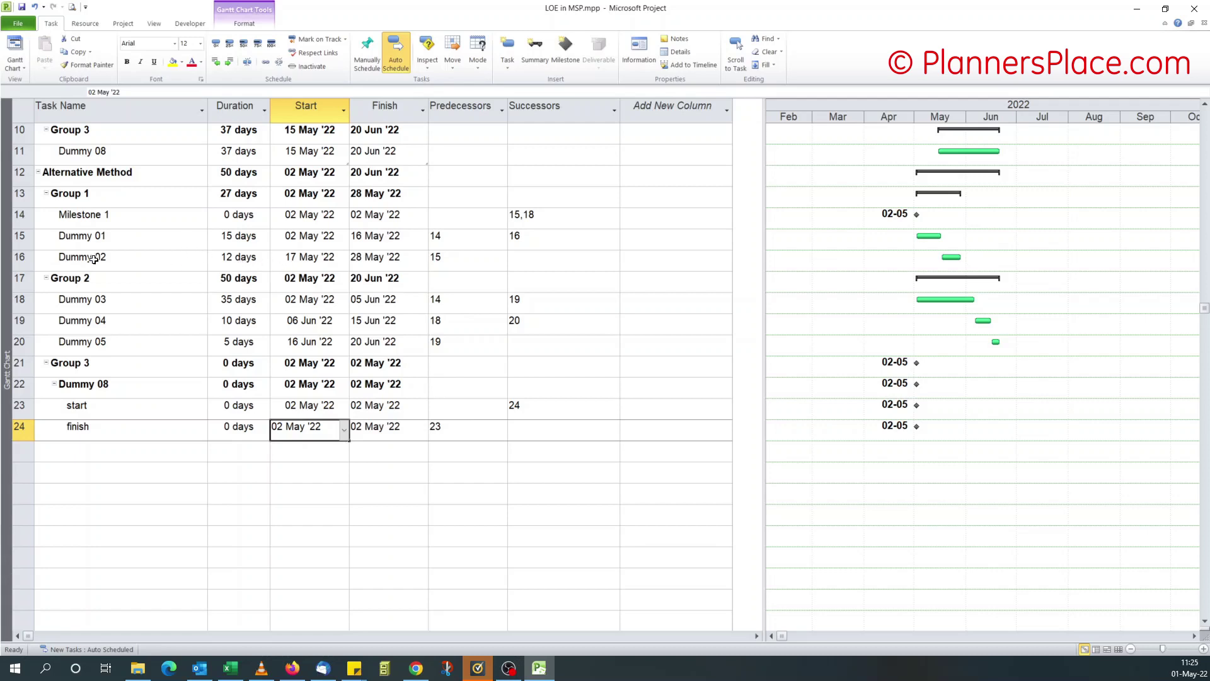
Link the start milestone to Dummy 02 with a start-to-start predecessor, 16SS.
{"action": "left_click", "coordinate": [446, 406]}
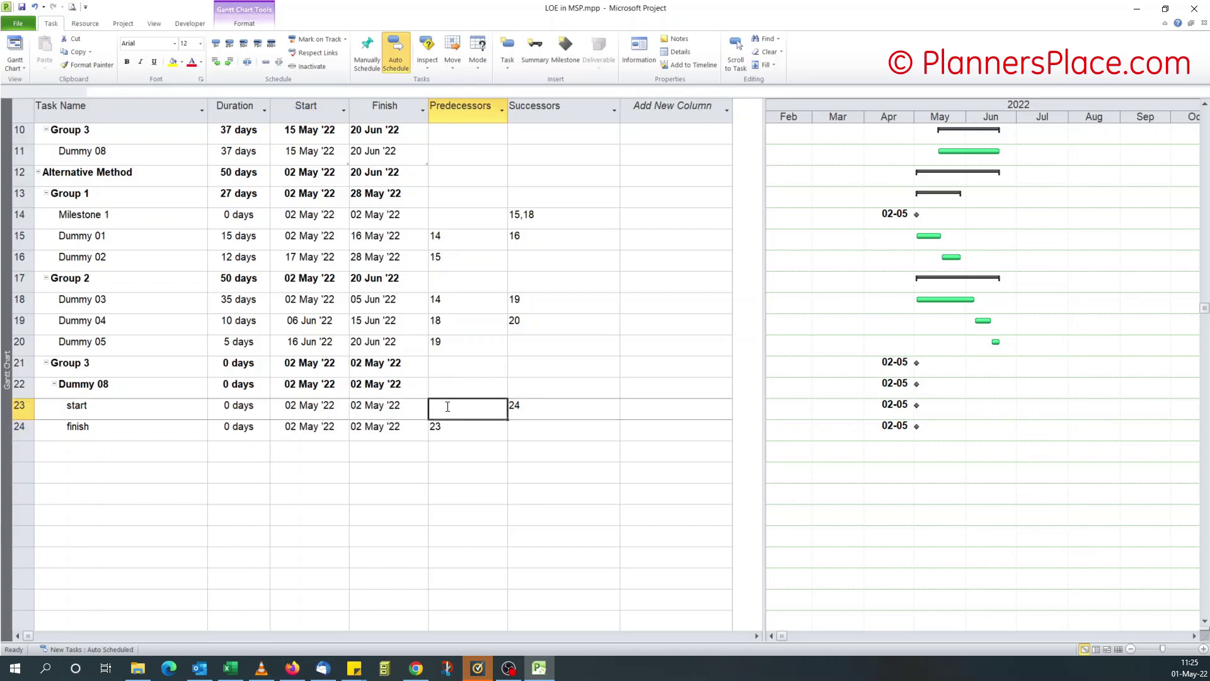
{"action": "type", "text": "16ss"}
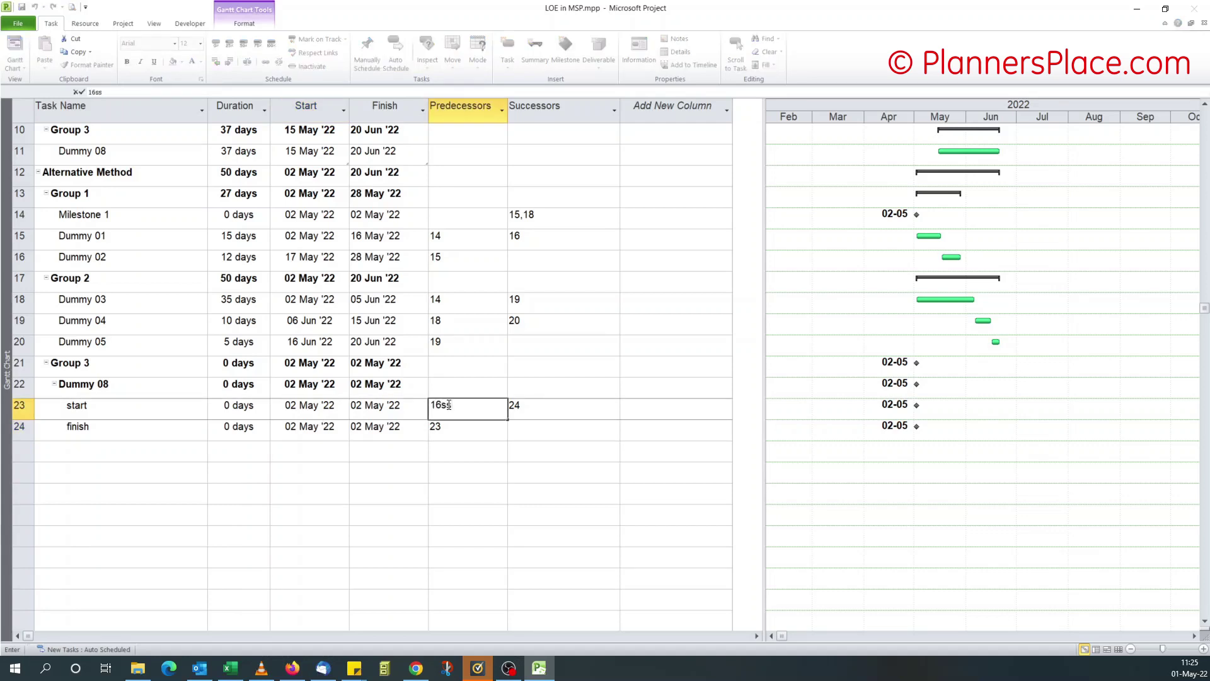
{"action": "key", "text": "Return"}
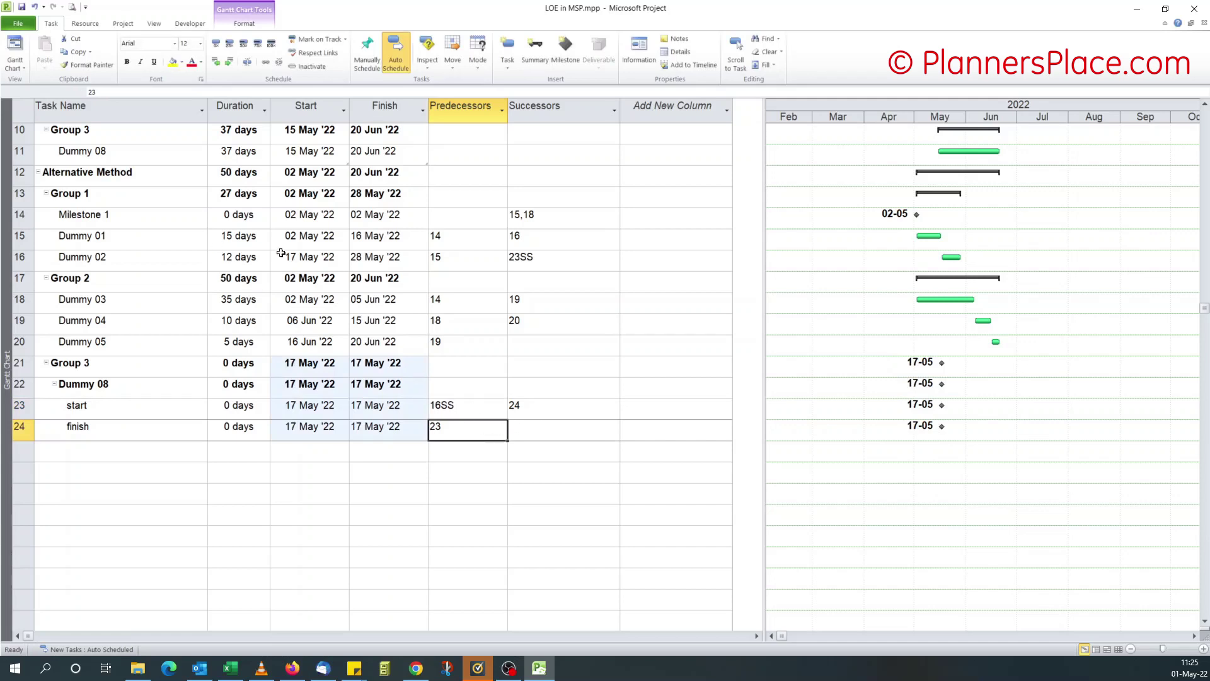
Add a finish-to-finish link from Dummy 04, 19FF, to the predecessors of the finish milestone.
{"action": "left_click", "coordinate": [116, 89]}
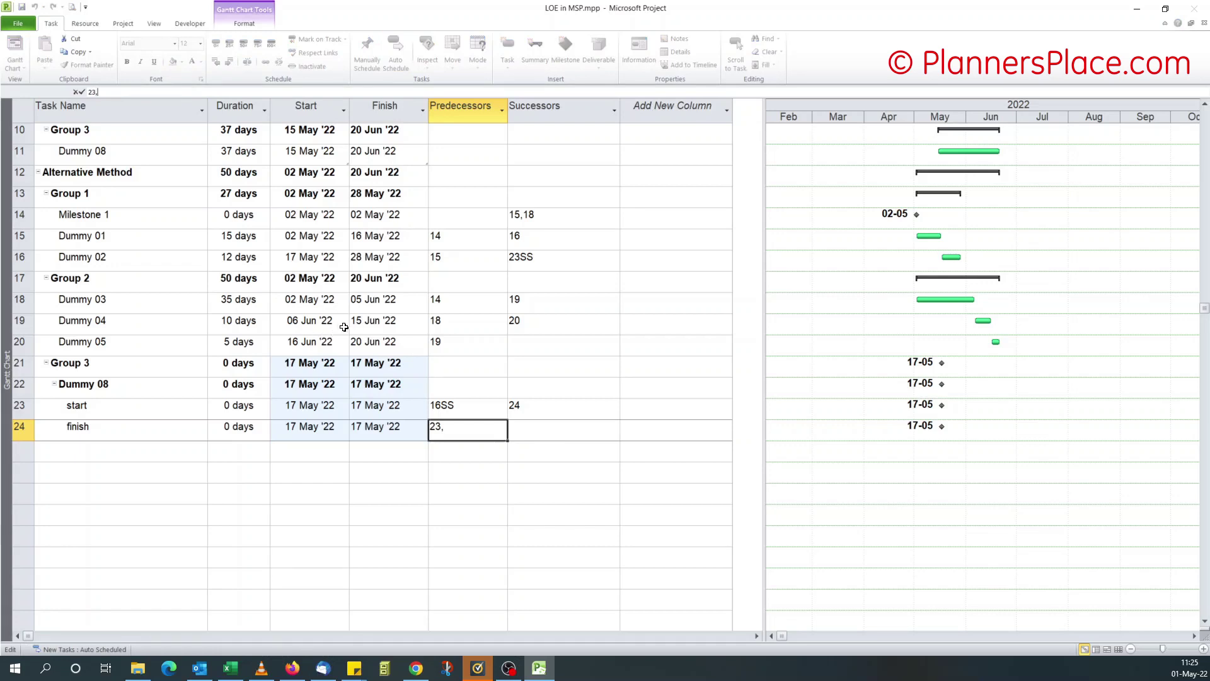
{"action": "type", "text": "19ff"}
{"action": "key", "text": "Return"}
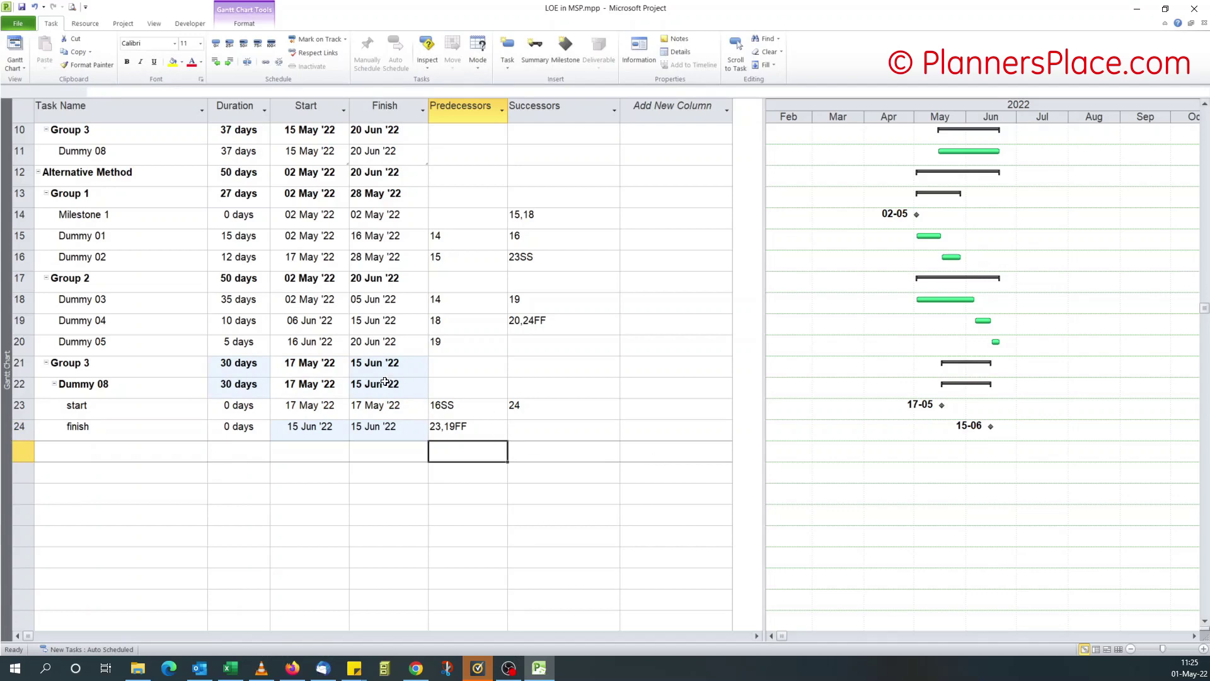
Collapse the Dummy 08 summary in the Alternative Method and set the duration of Dummy 04, task 19, to 15 days.
{"action": "left_click", "coordinate": [54, 383]}
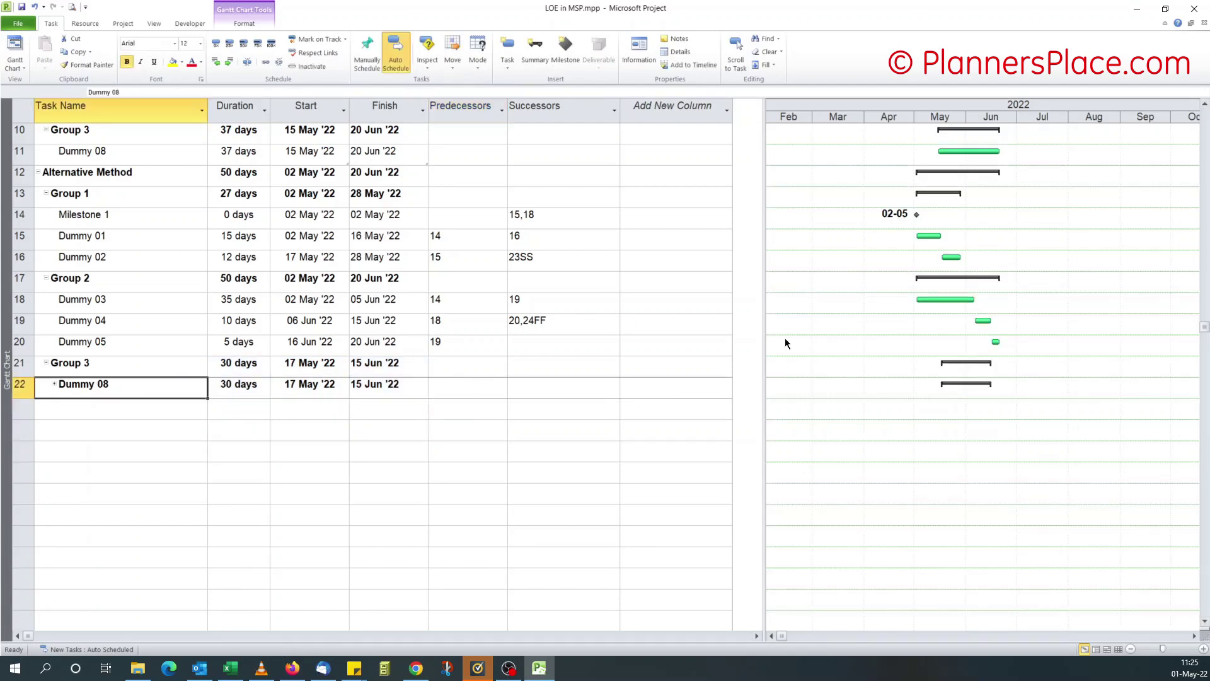
{"action": "left_click", "coordinate": [243, 320]}
{"action": "left_click", "coordinate": [264, 319]}
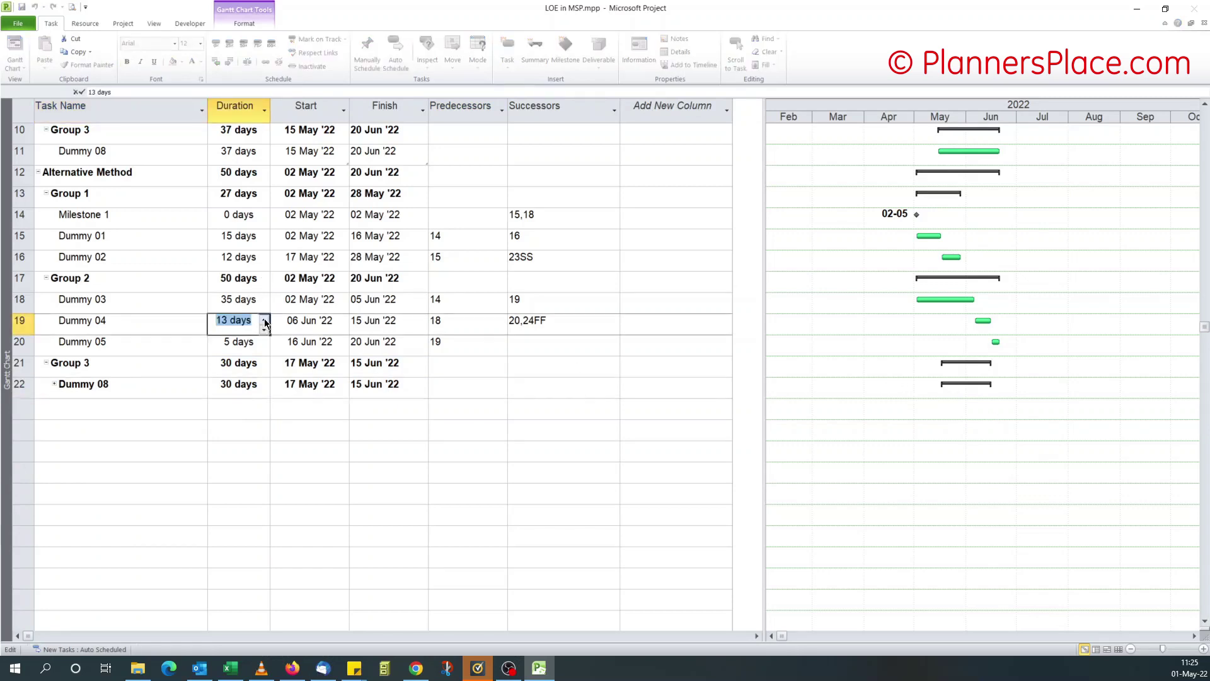
{"action": "left_click", "coordinate": [161, 324]}
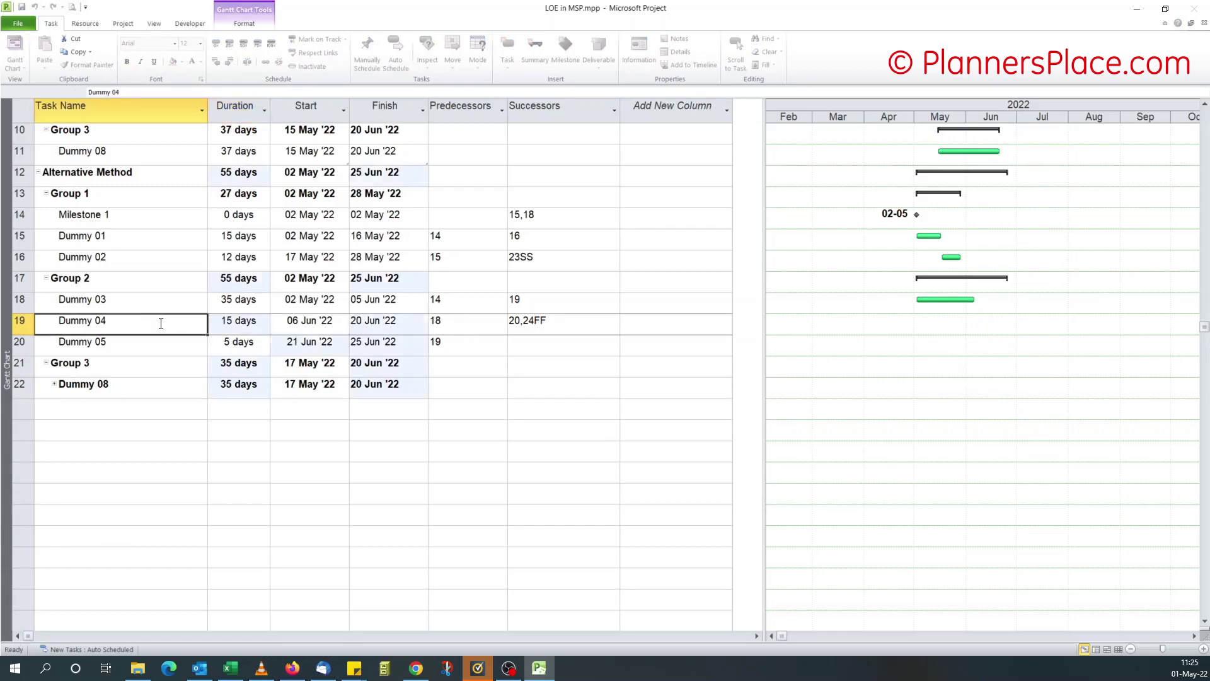
Add a two-day lead to the predecessor of Dummy 02, task 16, making it 15FS-2 days.
{"action": "left_click", "coordinate": [156, 239]}
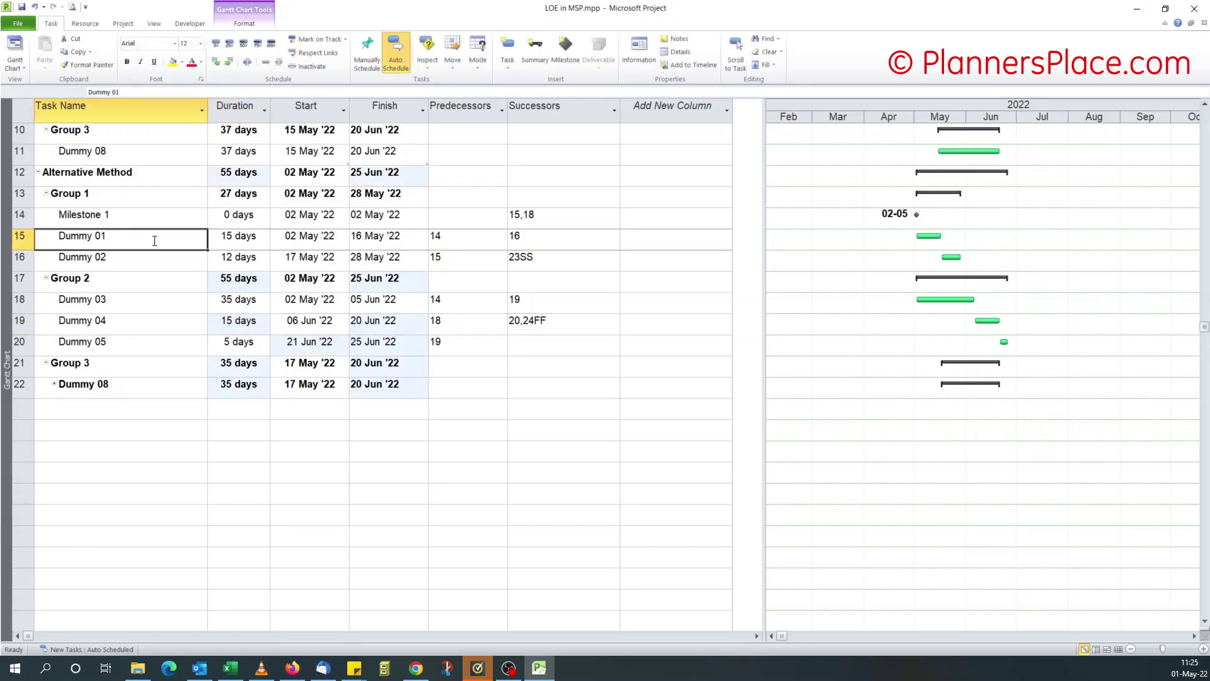
{"action": "left_click", "coordinate": [170, 263]}
{"action": "left_click", "coordinate": [458, 264]}
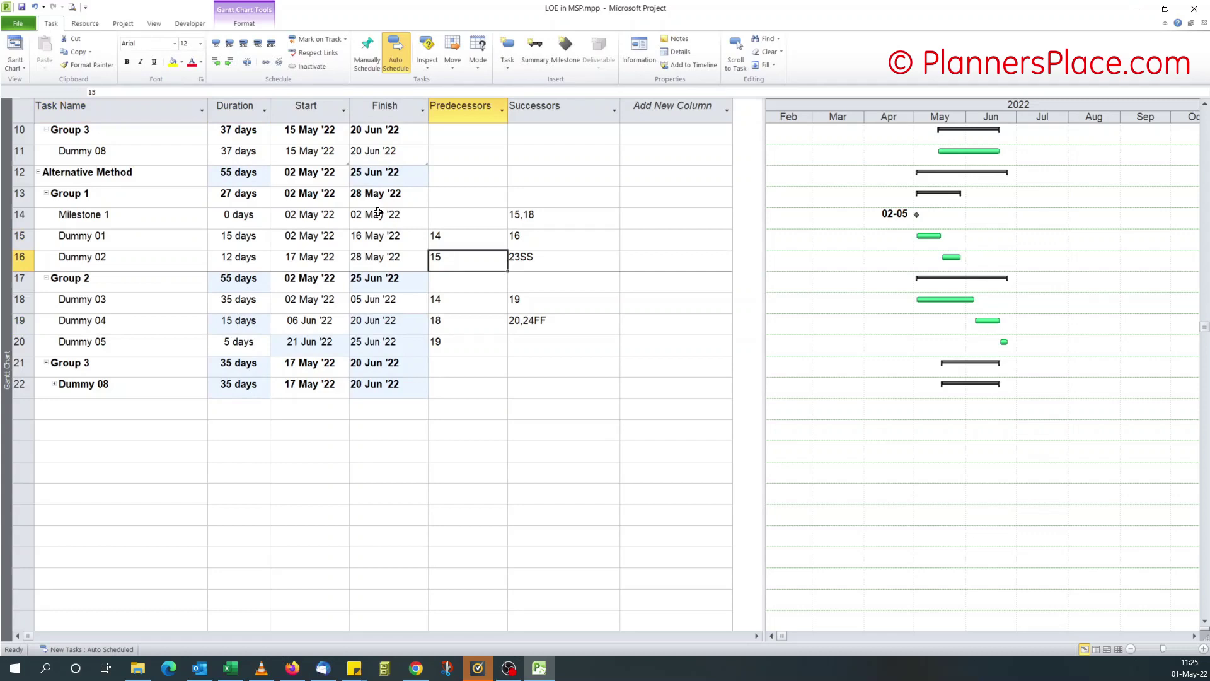
{"action": "left_click", "coordinate": [124, 92]}
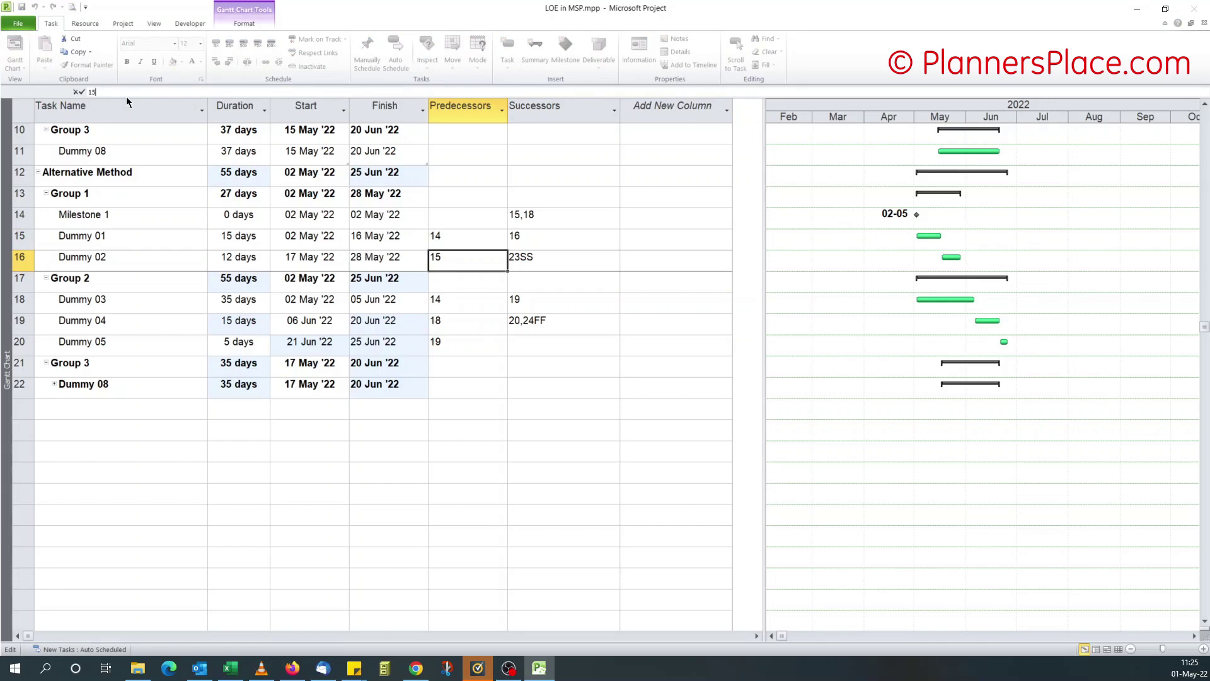
{"action": "type", "text": "fs-2"}
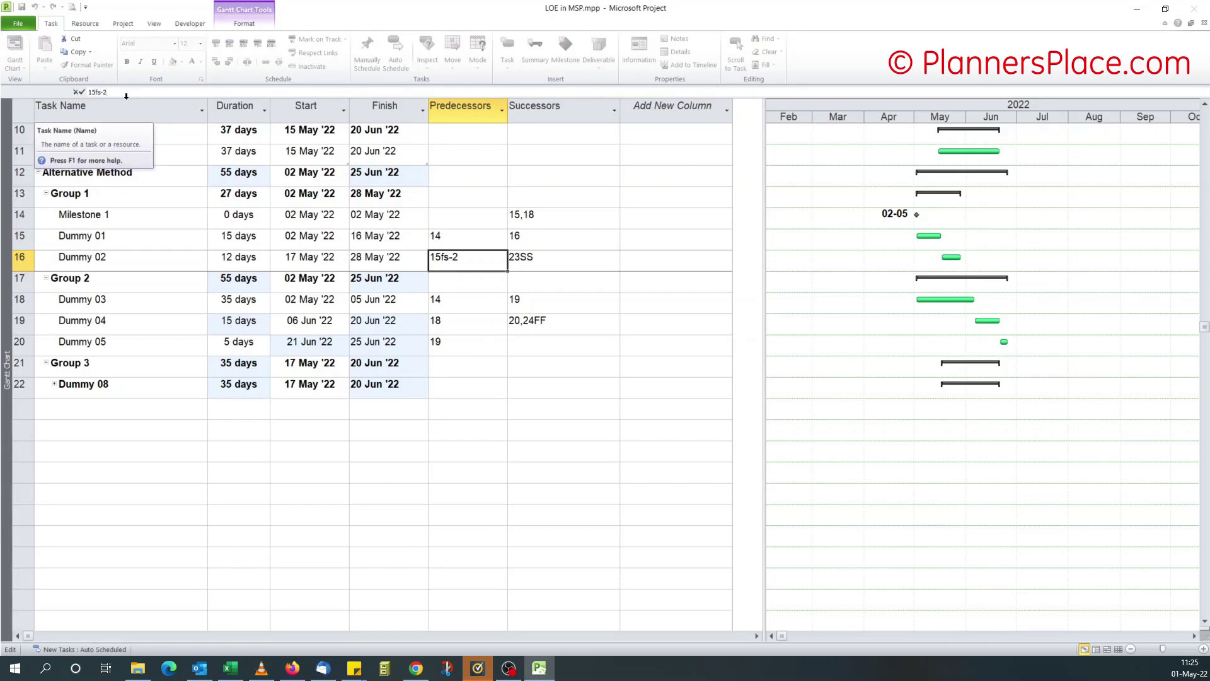
{"action": "key", "text": "Return"}
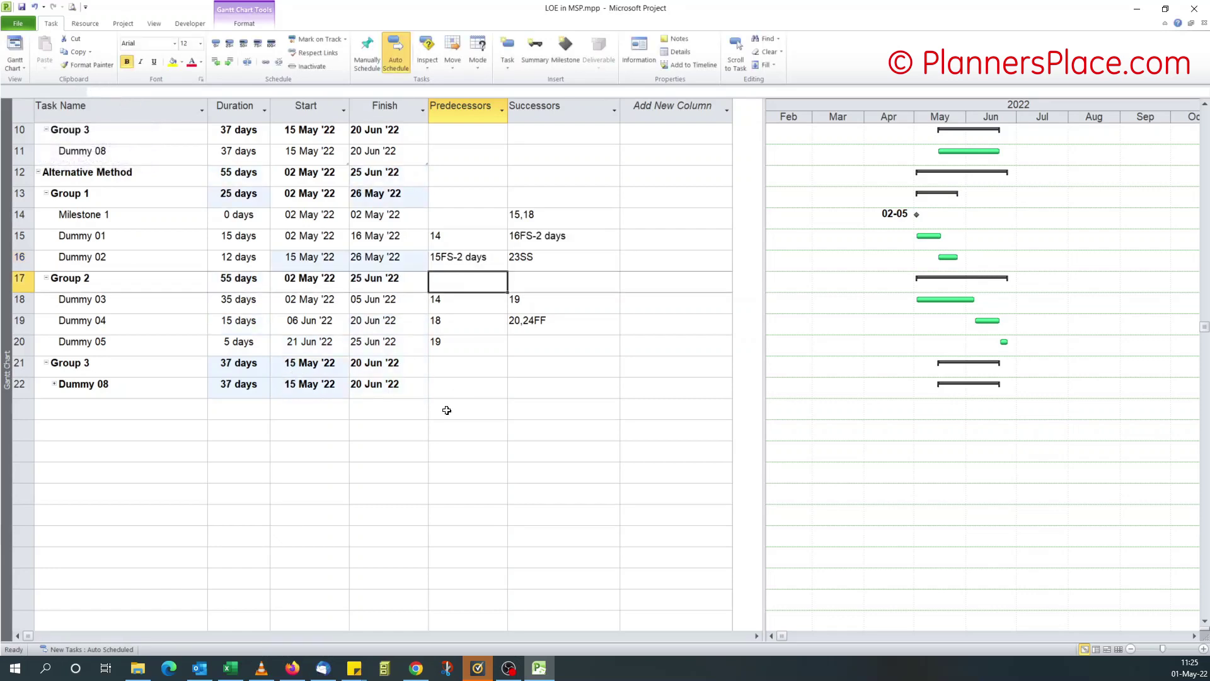
Compare the dates and milestone links of the Alternative Method's Dummy 08 with the Recommended Method's Dummy 08, leaving the summary collapsed.
{"action": "left_click", "coordinate": [55, 384]}
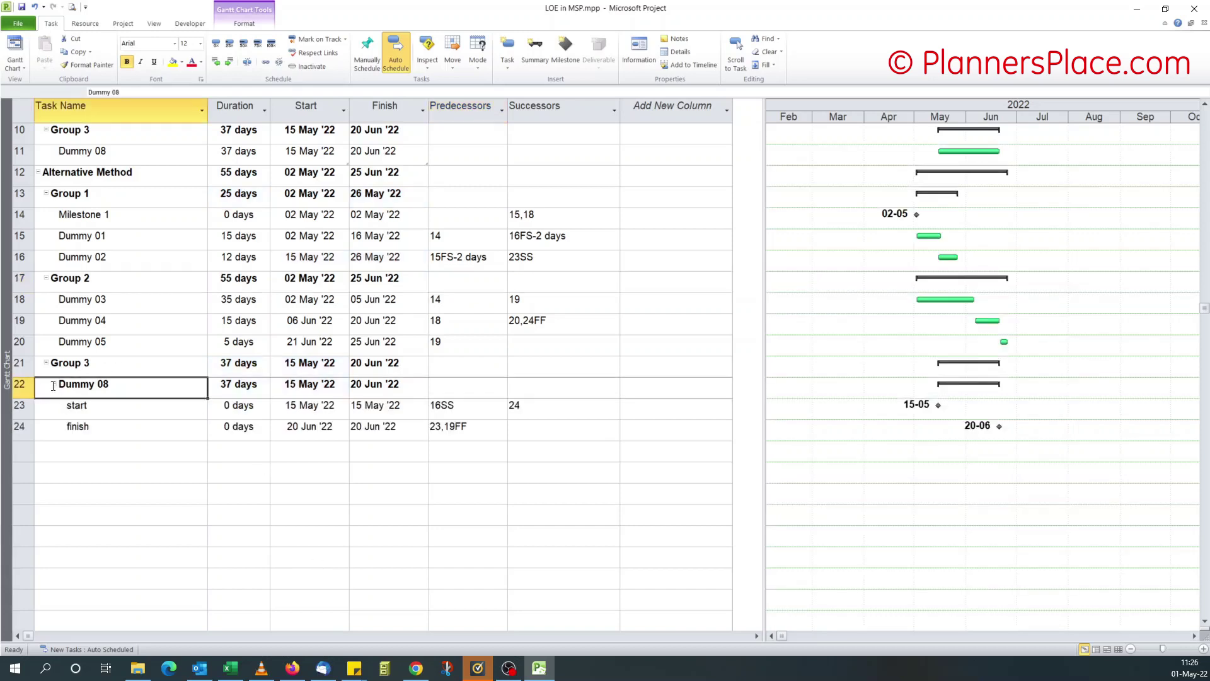
{"action": "left_click", "coordinate": [54, 384]}
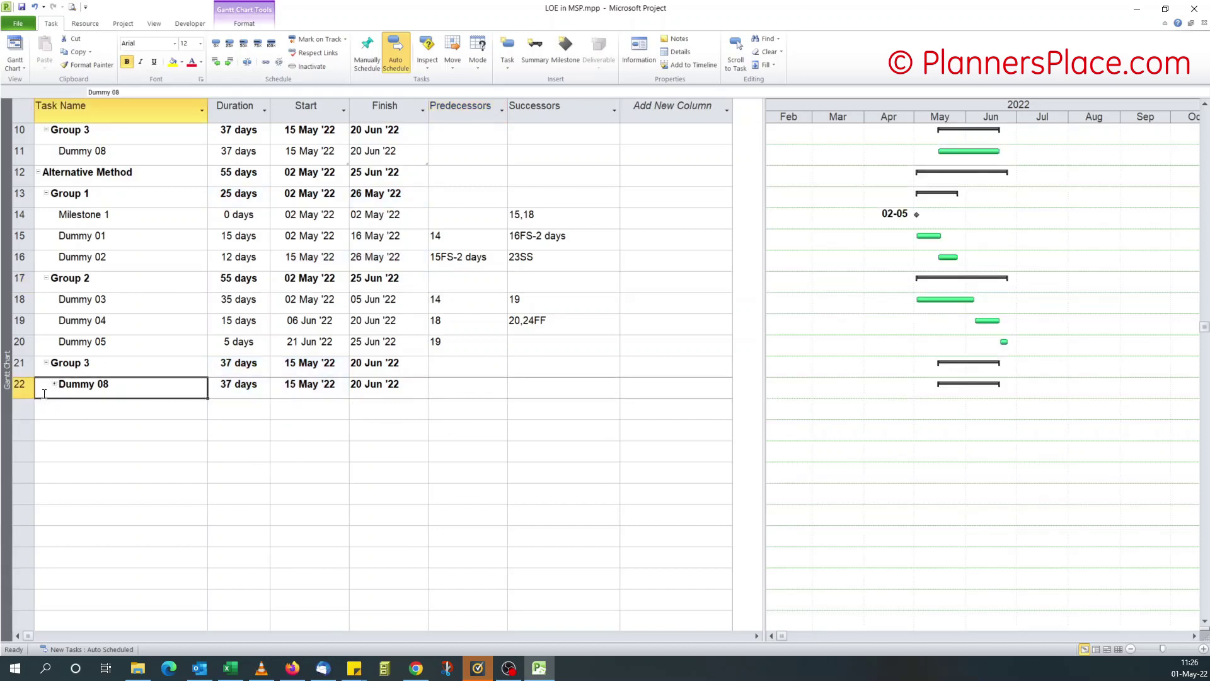
{"action": "left_click", "coordinate": [55, 385]}
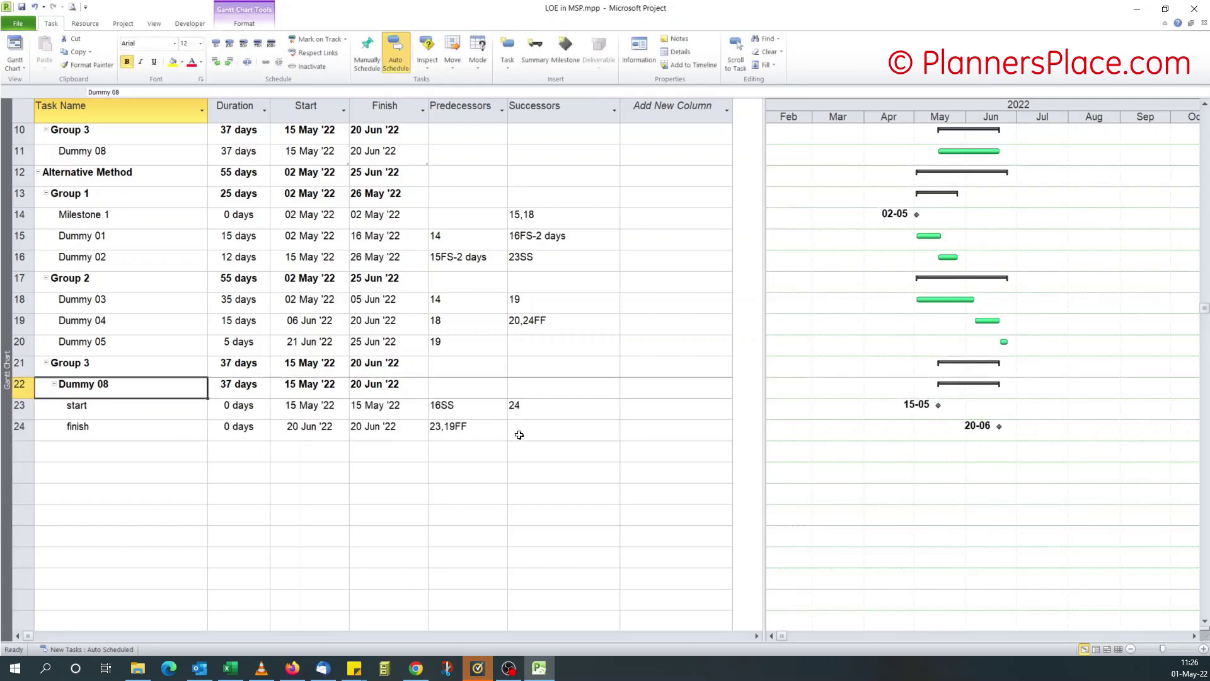
{"action": "scroll", "coordinate": [446, 382], "scroll_direction": "up", "scroll_amount": 3}
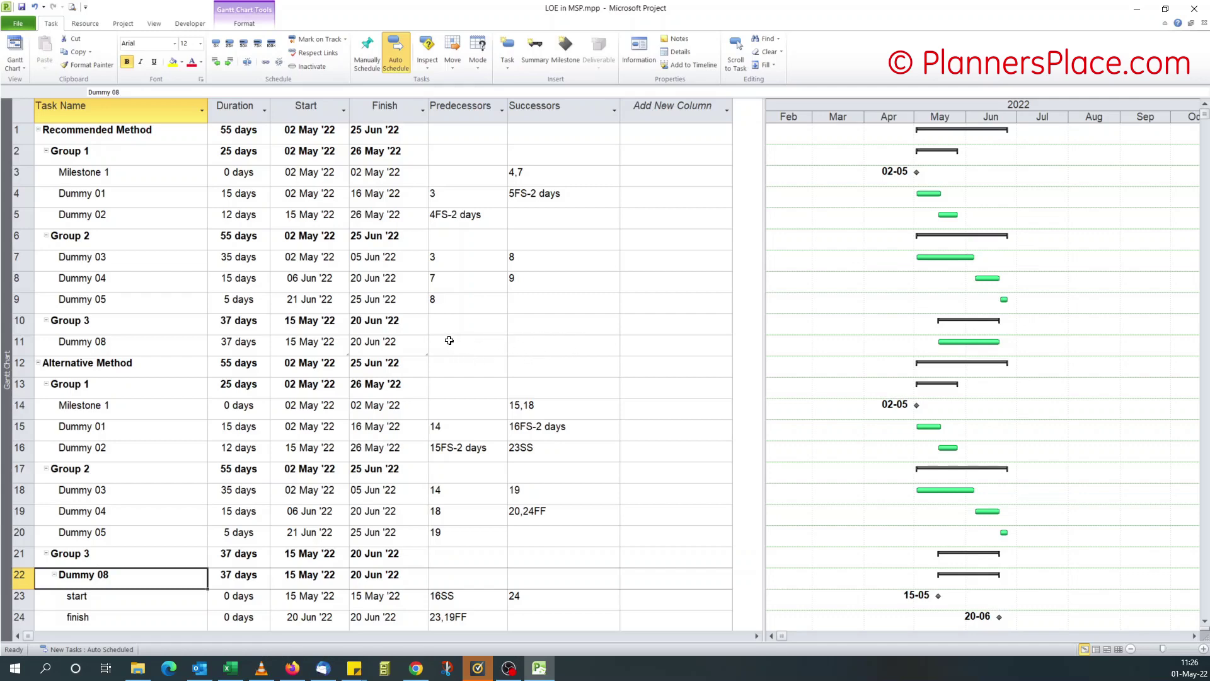
{"action": "scroll", "coordinate": [429, 369], "scroll_direction": "down", "scroll_amount": 2}
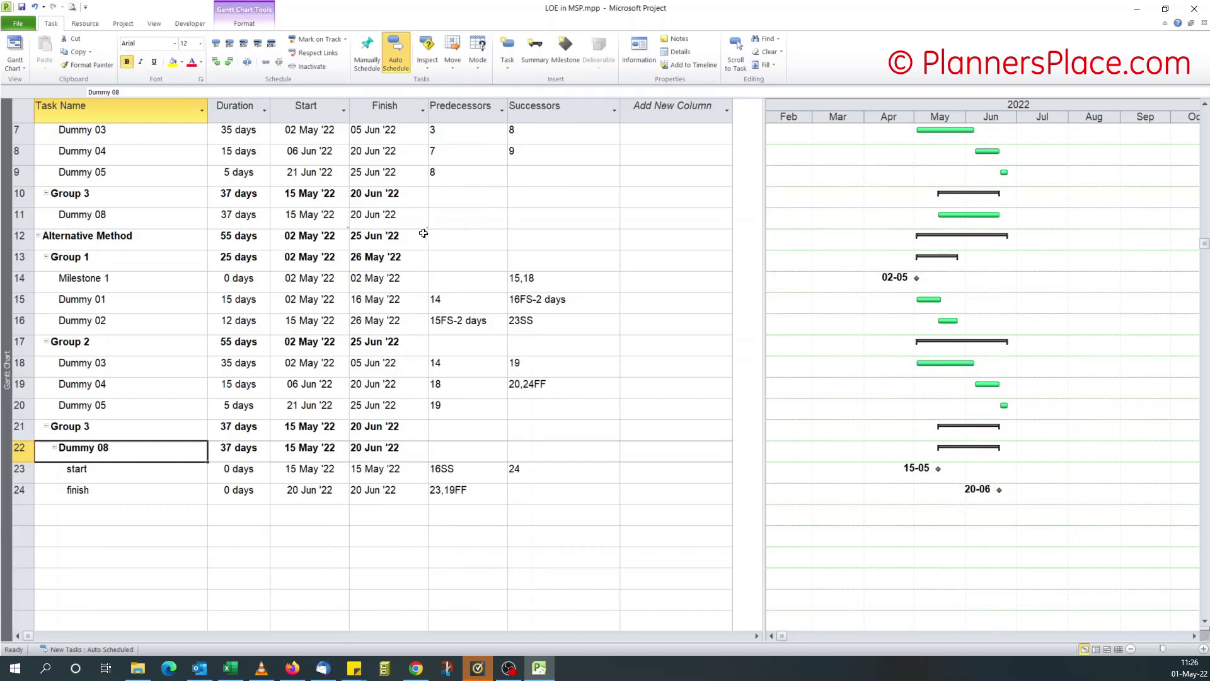
{"action": "left_click", "coordinate": [390, 221]}
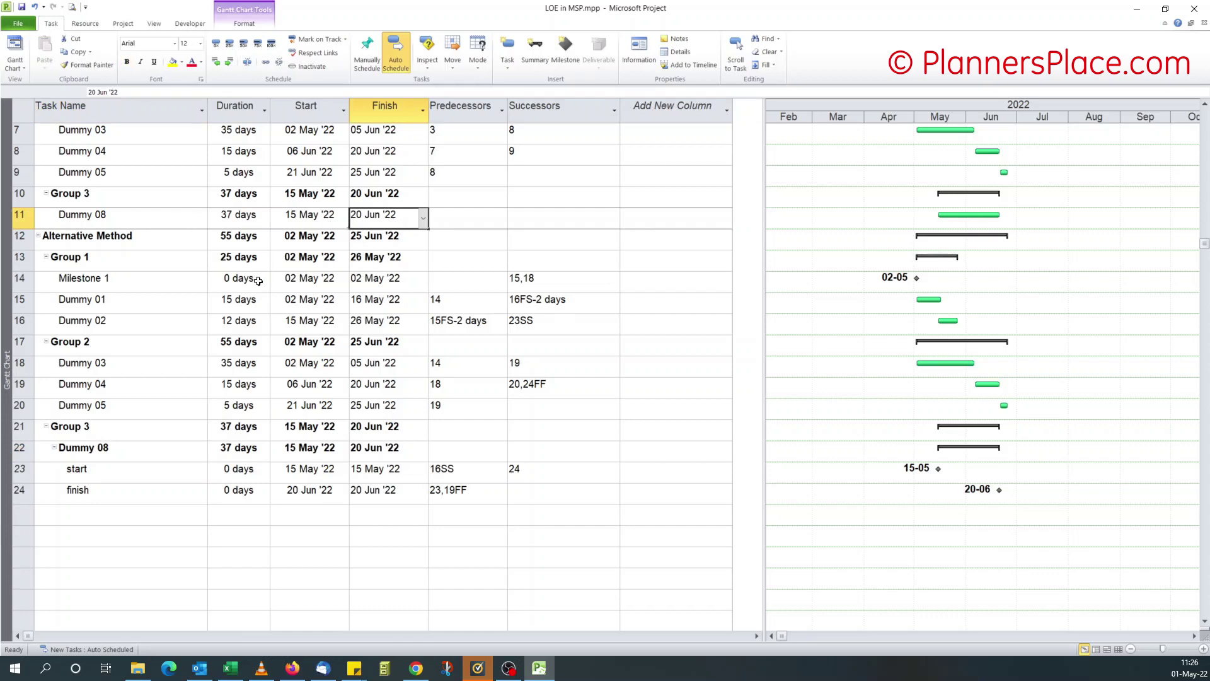
{"action": "scroll", "coordinate": [256, 281], "scroll_direction": "up", "scroll_amount": 2}
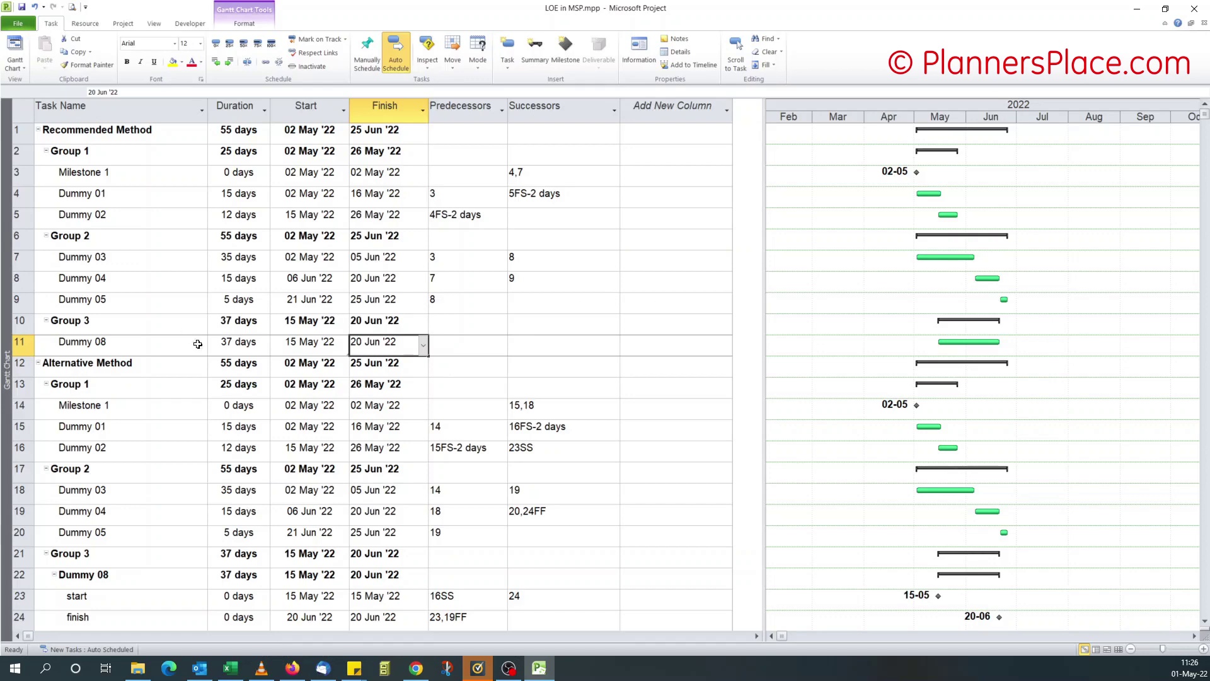
{"action": "scroll", "coordinate": [197, 343], "scroll_direction": "down", "scroll_amount": 3}
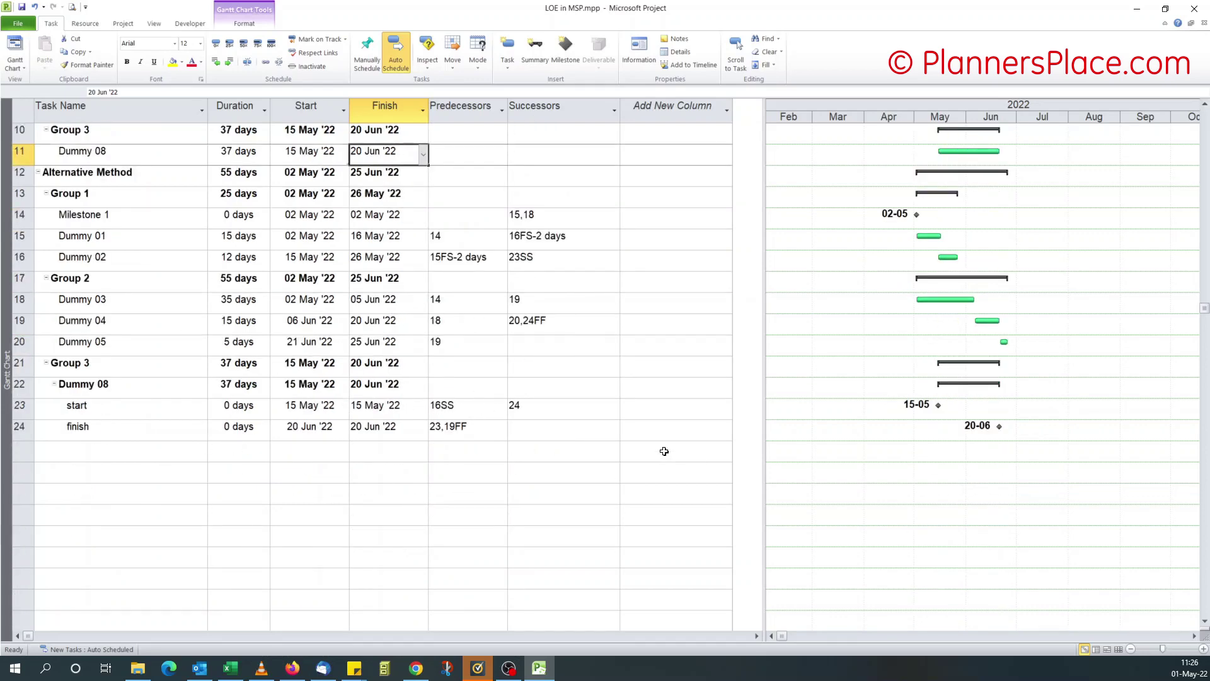
{"action": "scroll", "coordinate": [664, 451], "scroll_direction": "up", "scroll_amount": 3}
{"action": "left_click", "coordinate": [55, 576]}
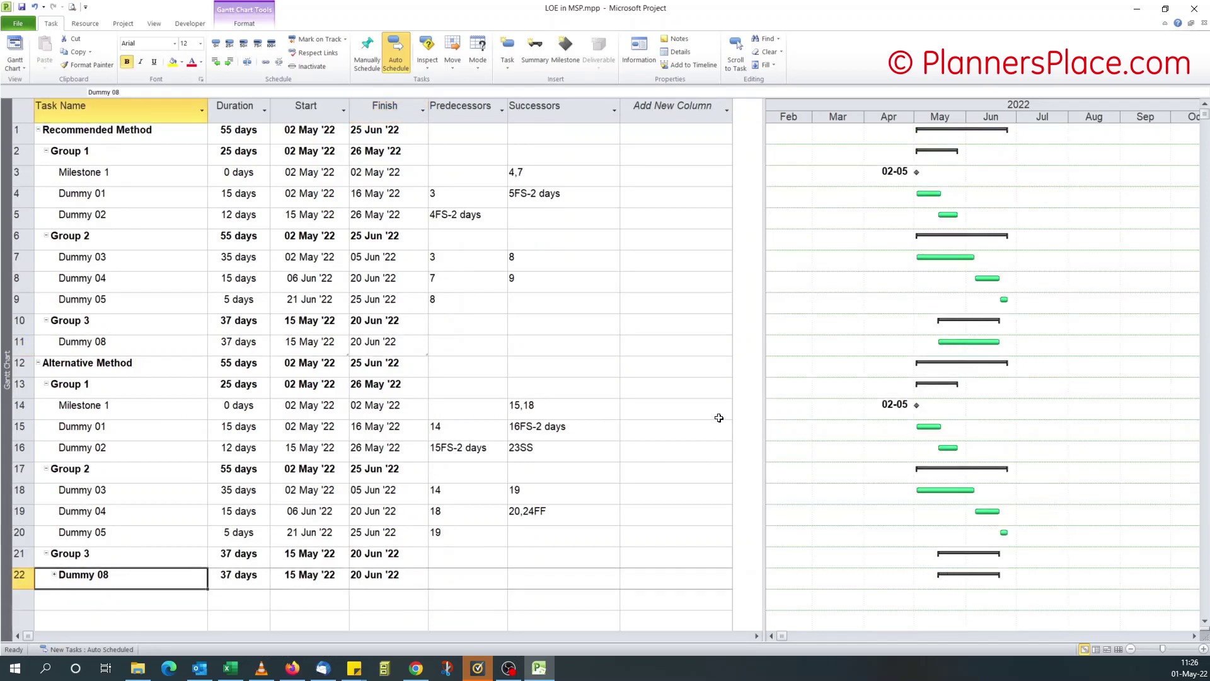
Add a Flag1 column after Successors and narrow its width.
{"action": "left_click", "coordinate": [724, 115]}
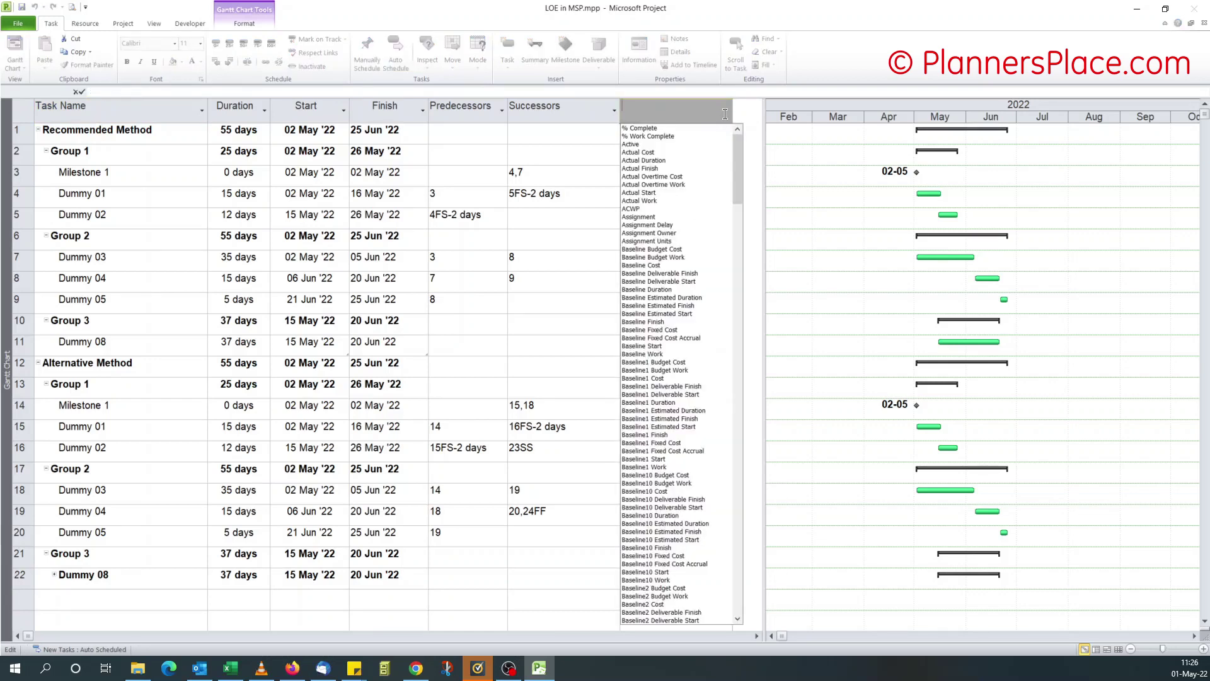
{"action": "type", "text": "flag1"}
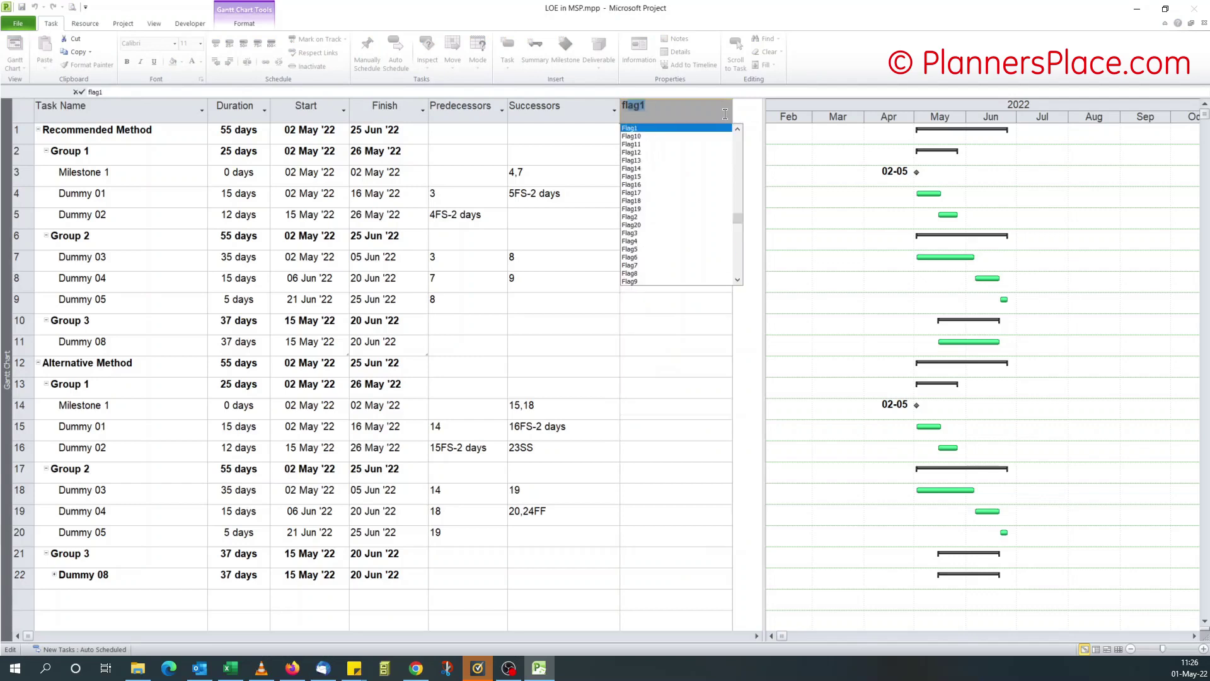
{"action": "left_click", "coordinate": [656, 128]}
{"action": "left_click_drag", "start_coordinate": [731, 114], "coordinate": [666, 117]}
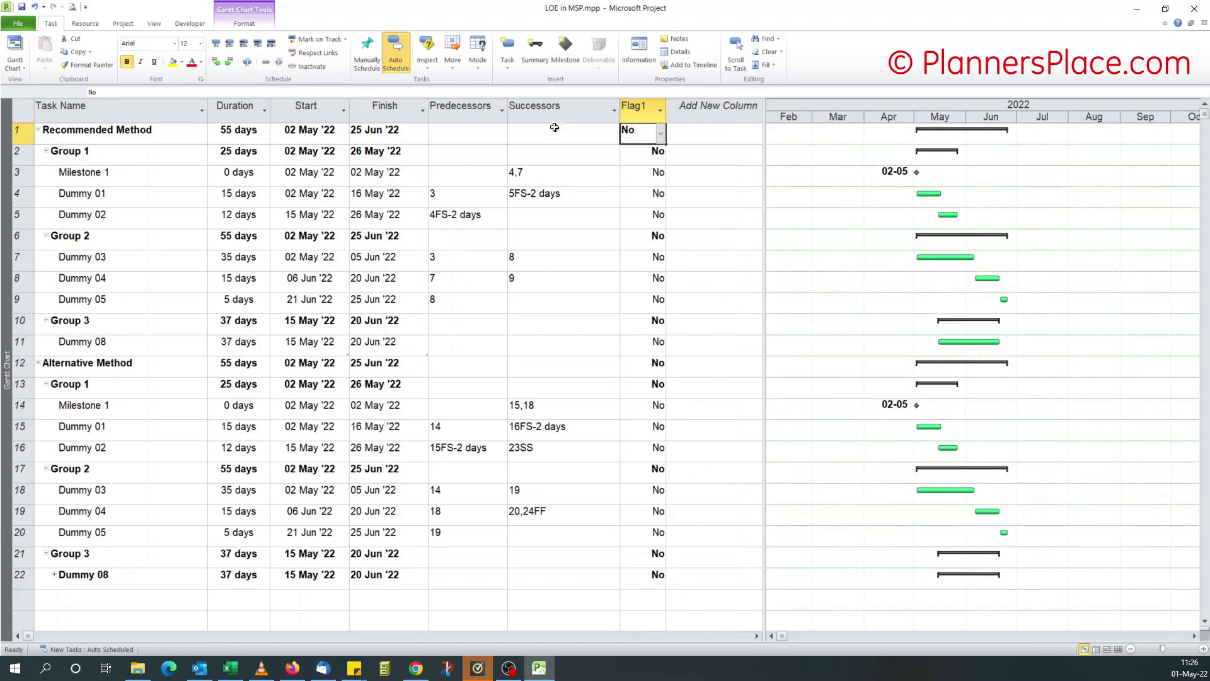
Rename the custom task field Flag1 as Hammock.
{"action": "left_click", "coordinate": [245, 23]}
{"action": "left_click", "coordinate": [144, 66]}
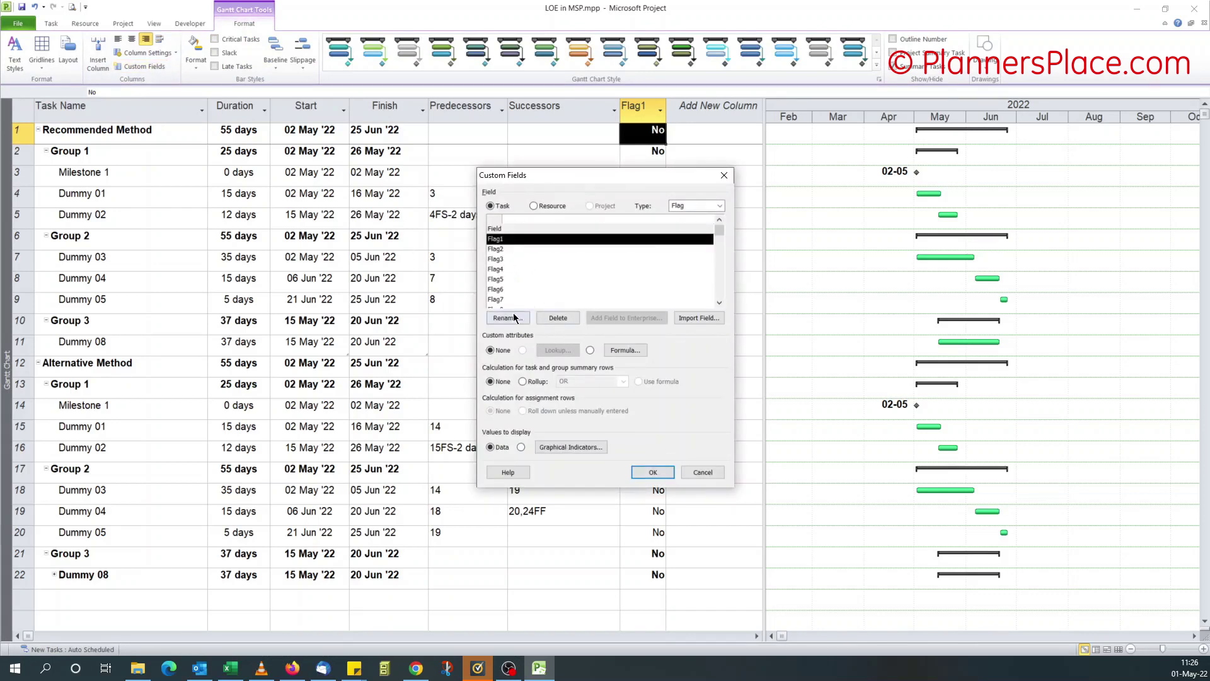
{"action": "left_click", "coordinate": [513, 316]}
{"action": "type", "text": "Hammock"}
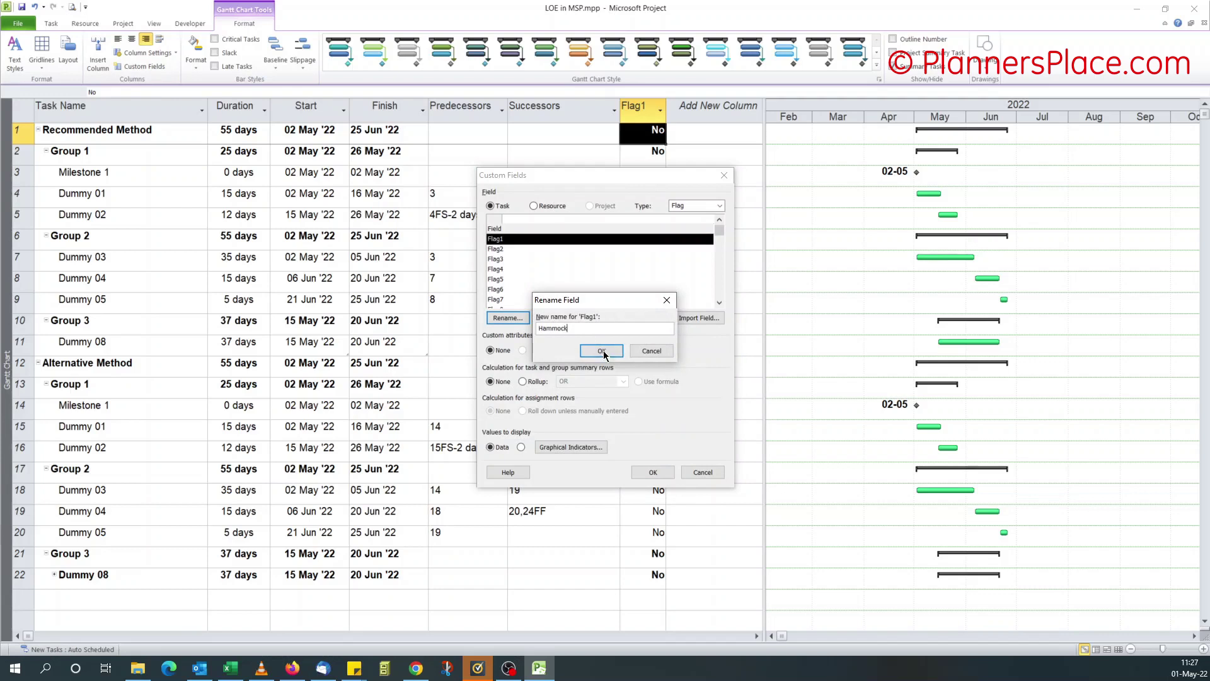
{"action": "left_click", "coordinate": [601, 351]}
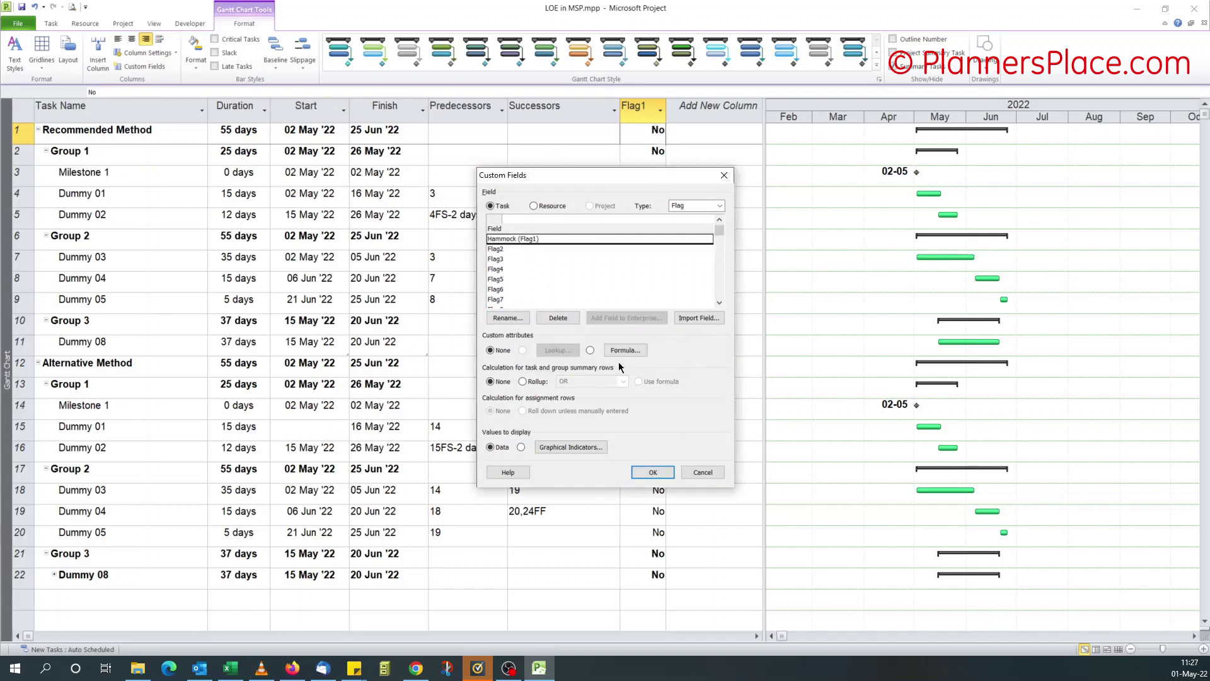
{"action": "left_click", "coordinate": [652, 473]}
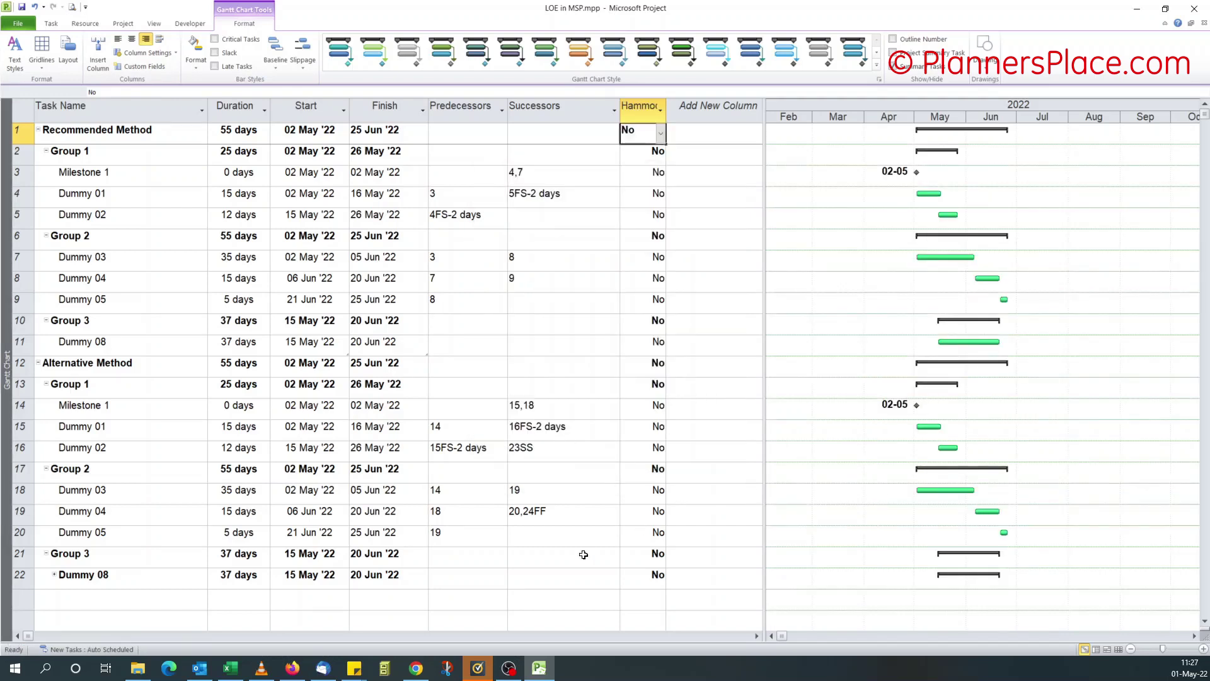
Set the Hammock flag of Dummy 08, task 22, to Yes.
{"action": "left_click", "coordinate": [651, 575]}
{"action": "left_click", "coordinate": [651, 575]}
{"action": "left_click", "coordinate": [660, 577]}
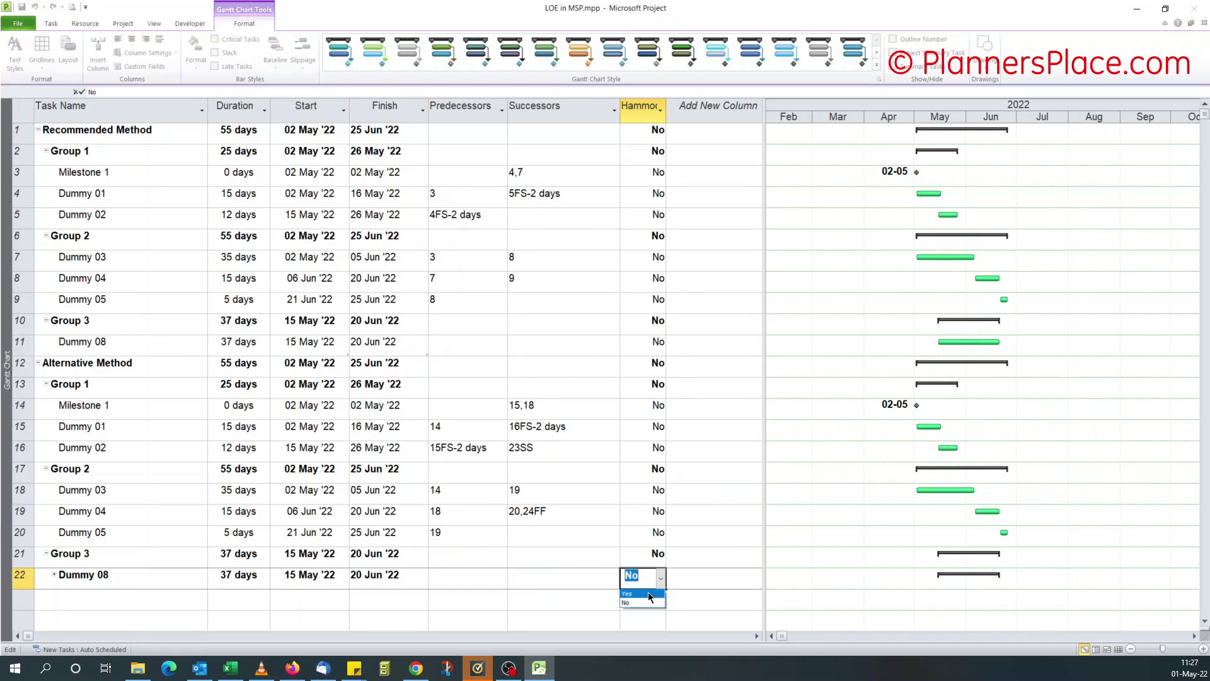
{"action": "left_click", "coordinate": [647, 592]}
{"action": "left_click", "coordinate": [529, 574]}
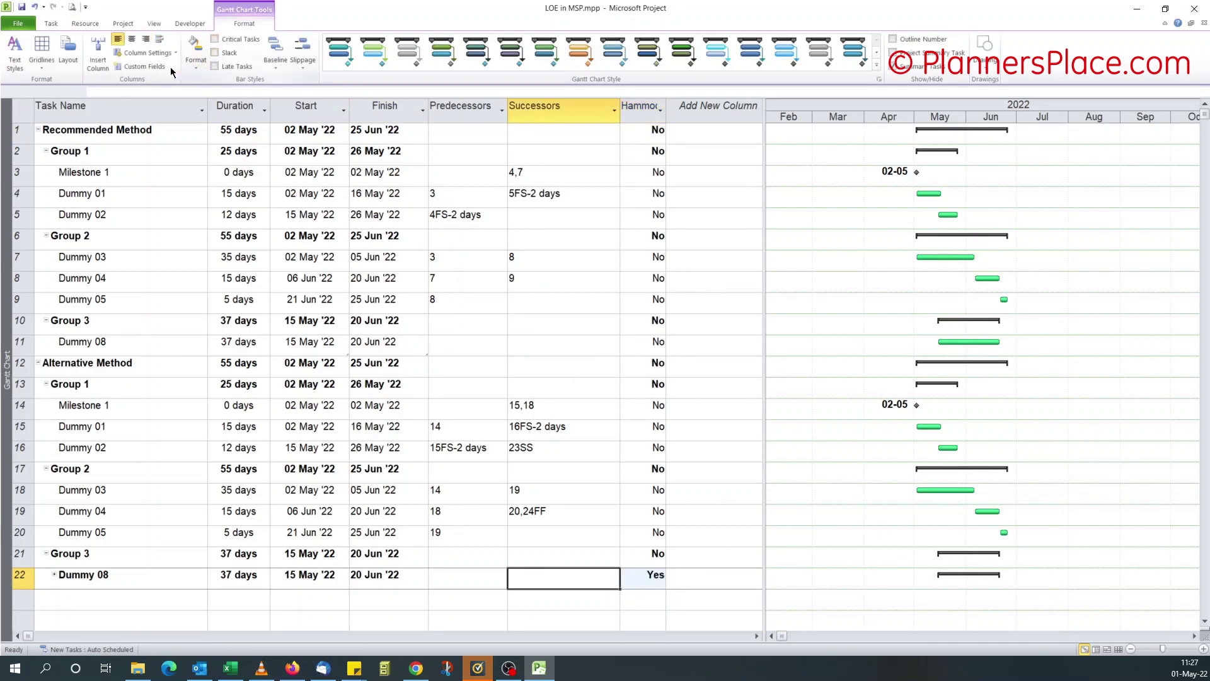
Restrict the Summary bar style to show only for Summary, Not Flag1 tasks.
{"action": "left_click", "coordinate": [196, 66]}
{"action": "left_click", "coordinate": [212, 95]}
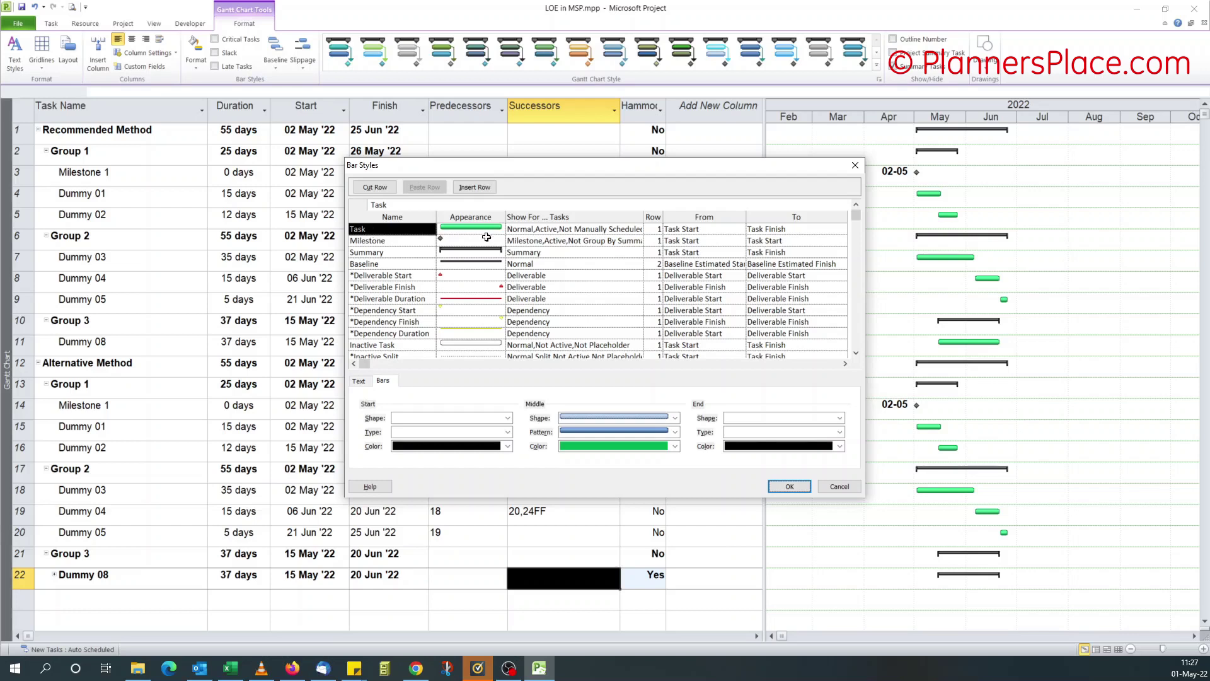
{"action": "left_click", "coordinate": [390, 252]}
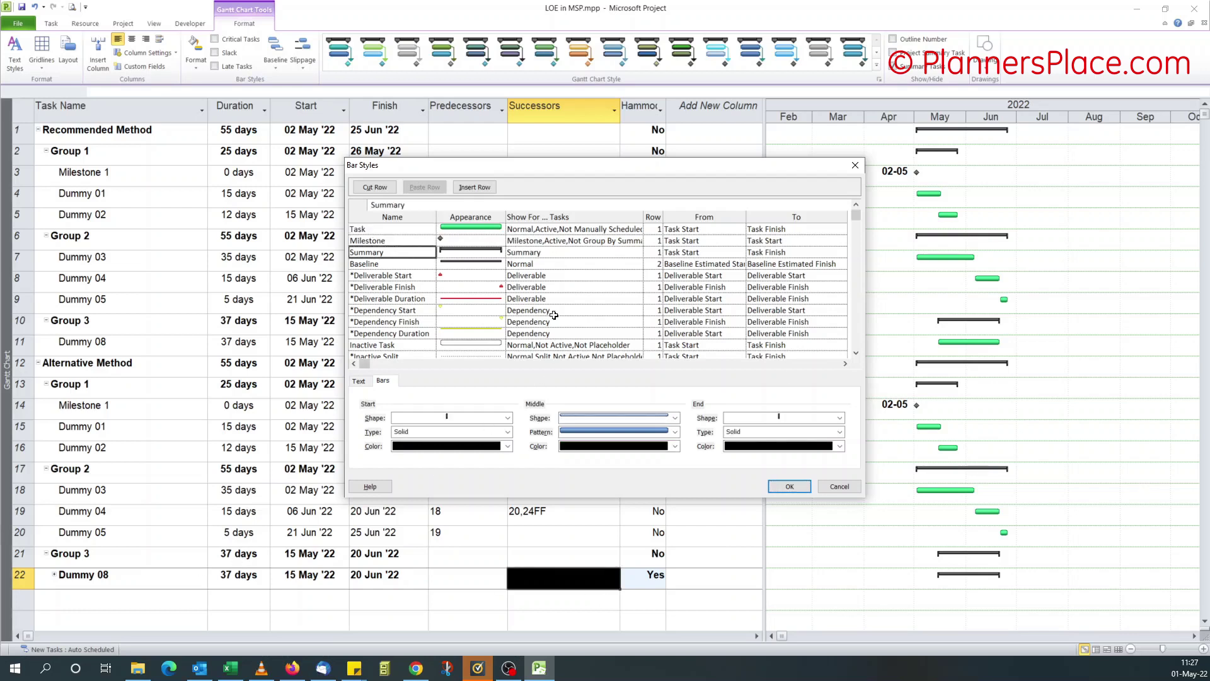
{"action": "left_click", "coordinate": [537, 252]}
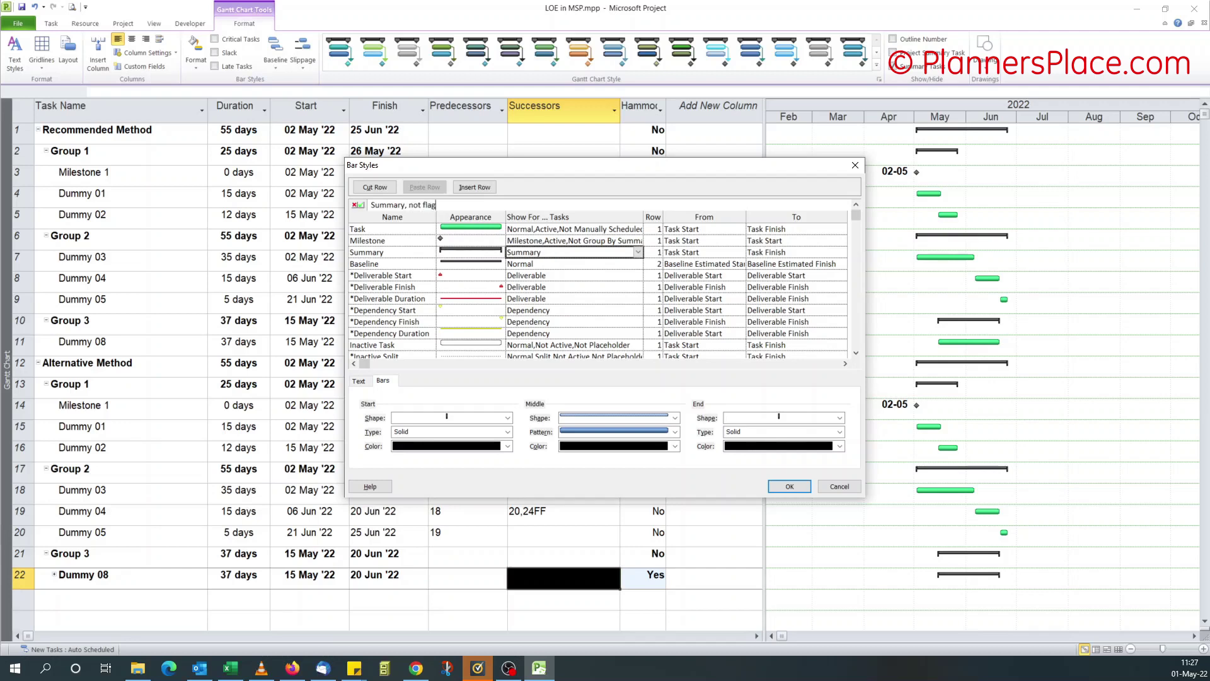
{"action": "left_click", "coordinate": [362, 208]}
{"action": "left_click", "coordinate": [789, 486]}
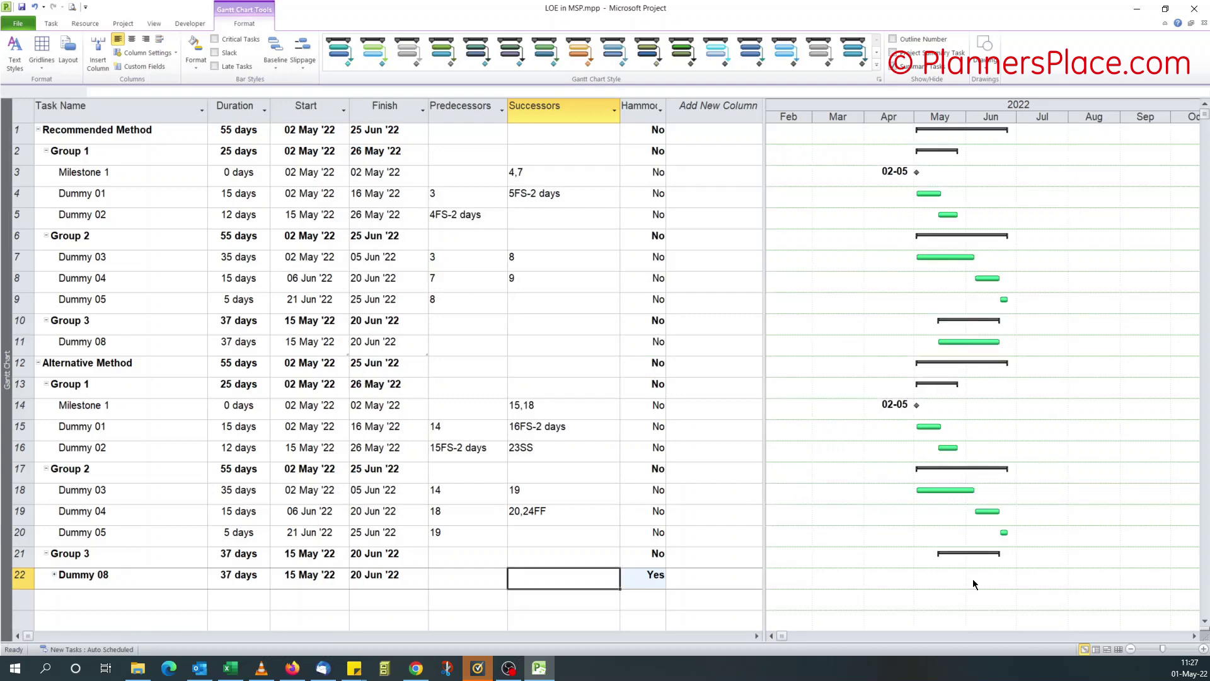
Insert a blank bar style row between the Task and Milestone styles.
{"action": "left_click", "coordinate": [196, 56]}
{"action": "left_click", "coordinate": [205, 95]}
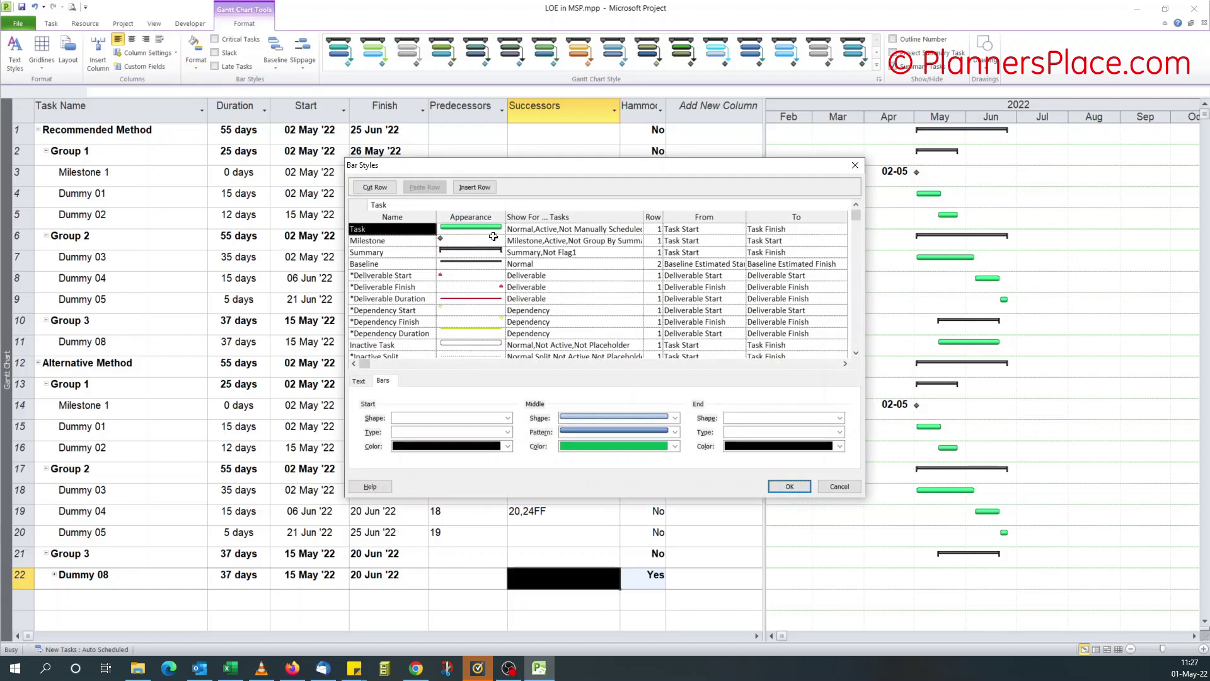
{"action": "left_click", "coordinate": [531, 230]}
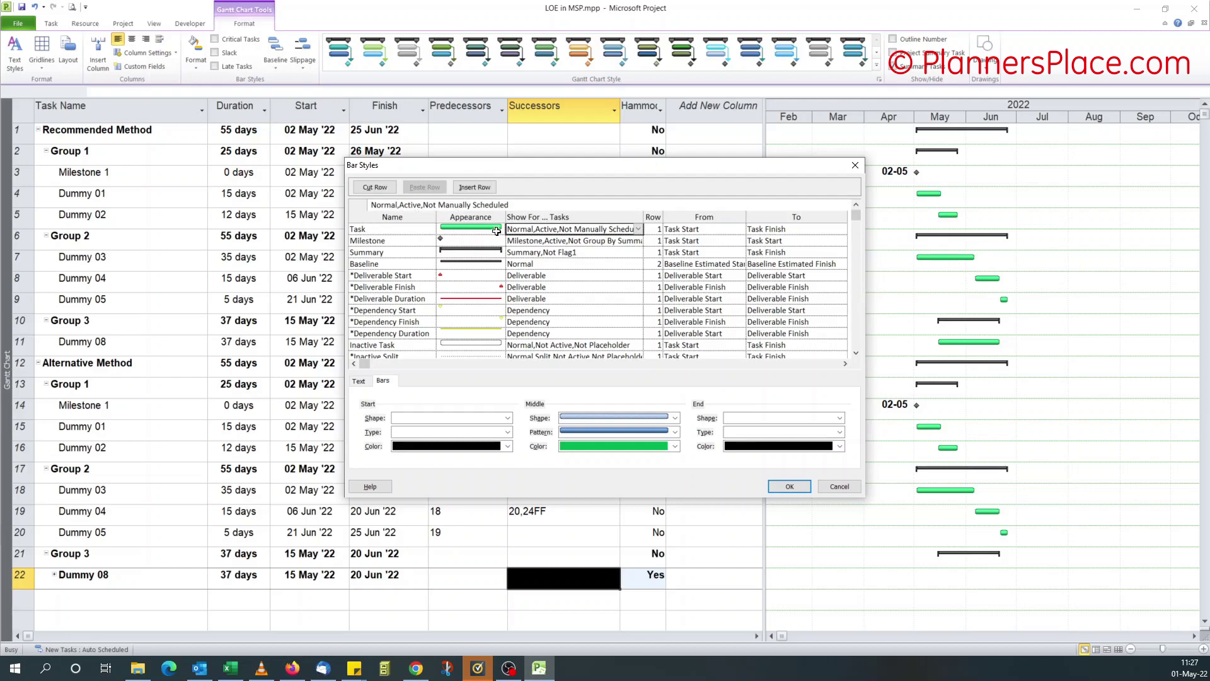
{"action": "left_click", "coordinate": [422, 241]}
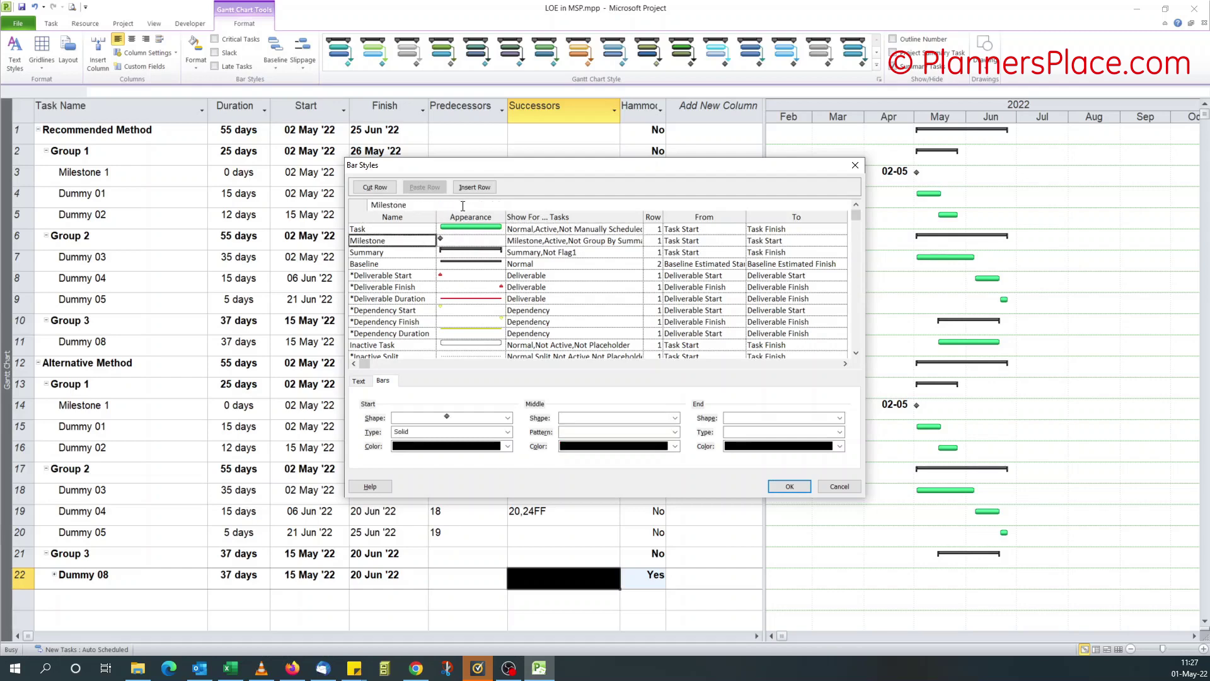
{"action": "left_click", "coordinate": [474, 187]}
Give the new bar style a middle bar shape like the Task style's and colour it standard green.
{"action": "left_click", "coordinate": [490, 240]}
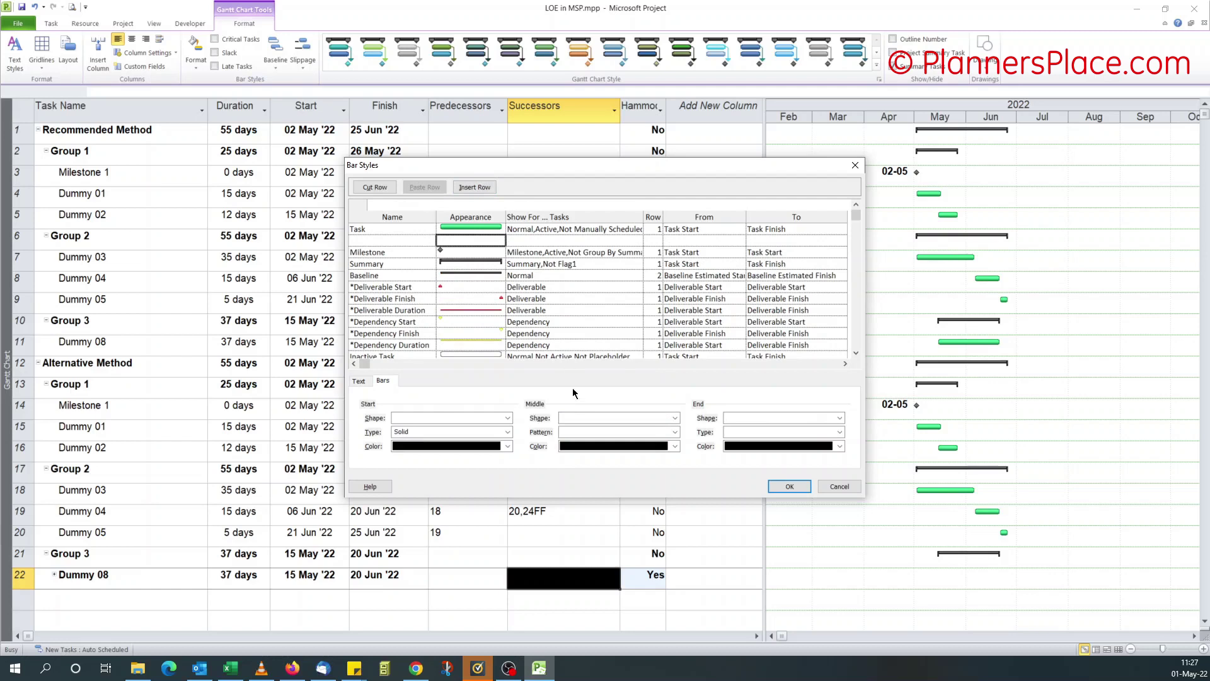
{"action": "left_click", "coordinate": [585, 415]}
{"action": "left_click", "coordinate": [589, 424]}
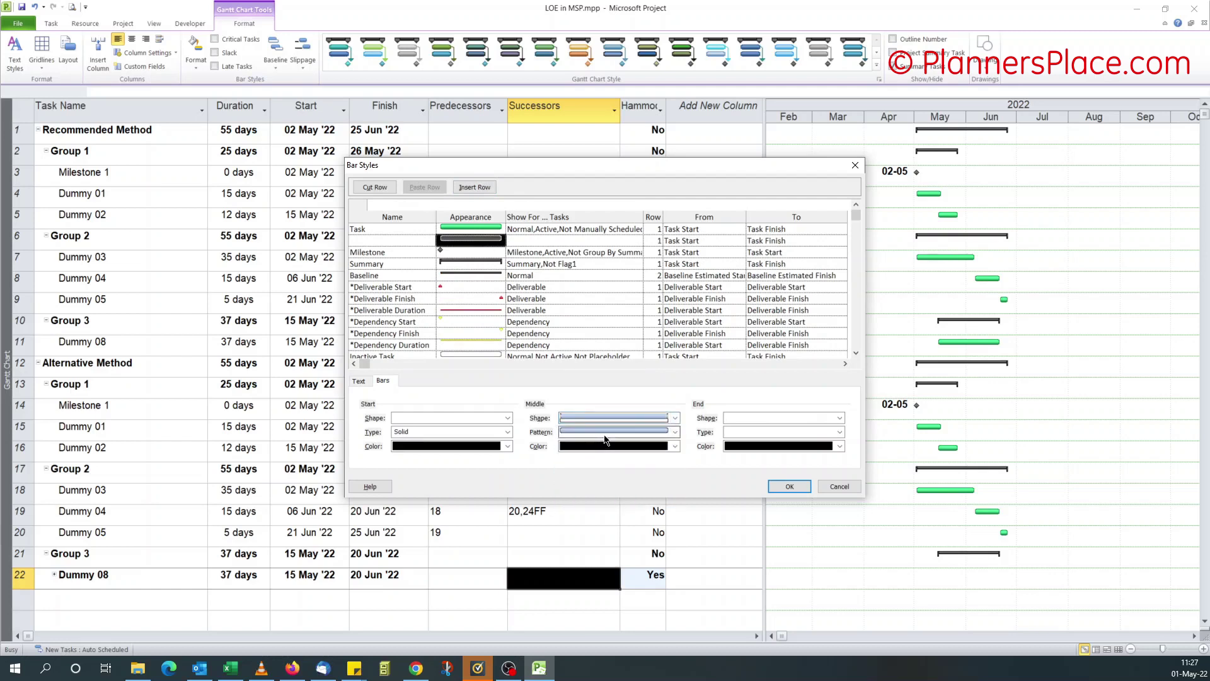
{"action": "left_click", "coordinate": [632, 446]}
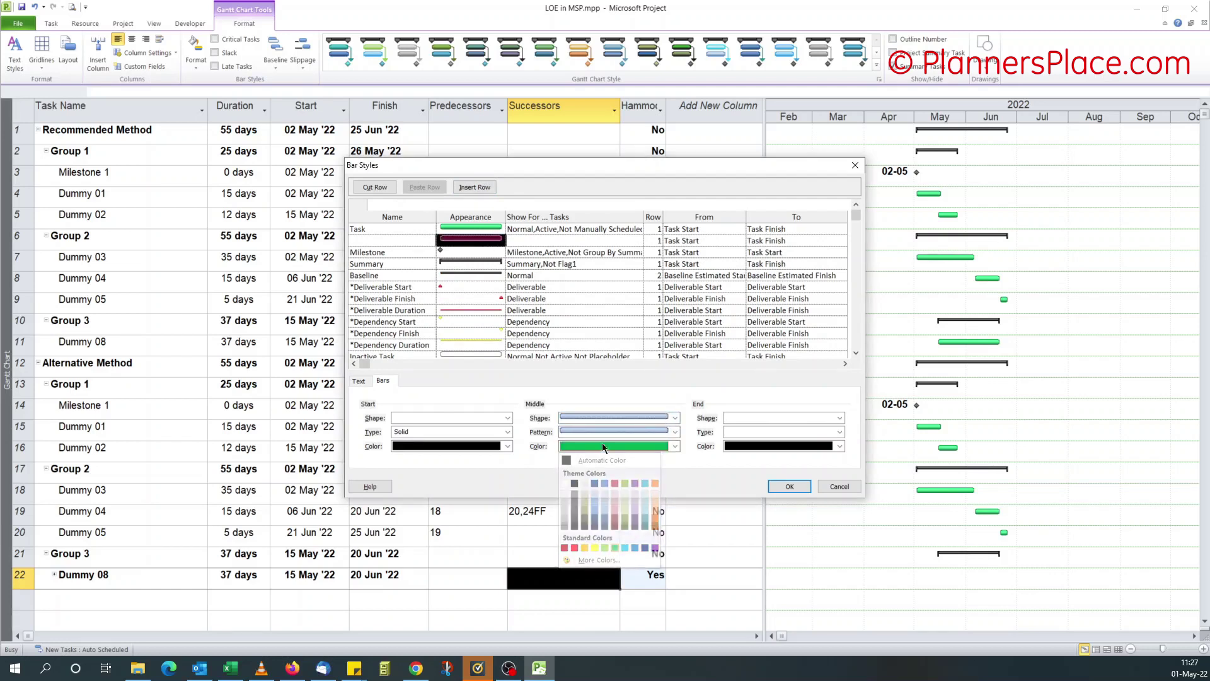
{"action": "left_click", "coordinate": [615, 548]}
{"action": "left_click", "coordinate": [538, 238]}
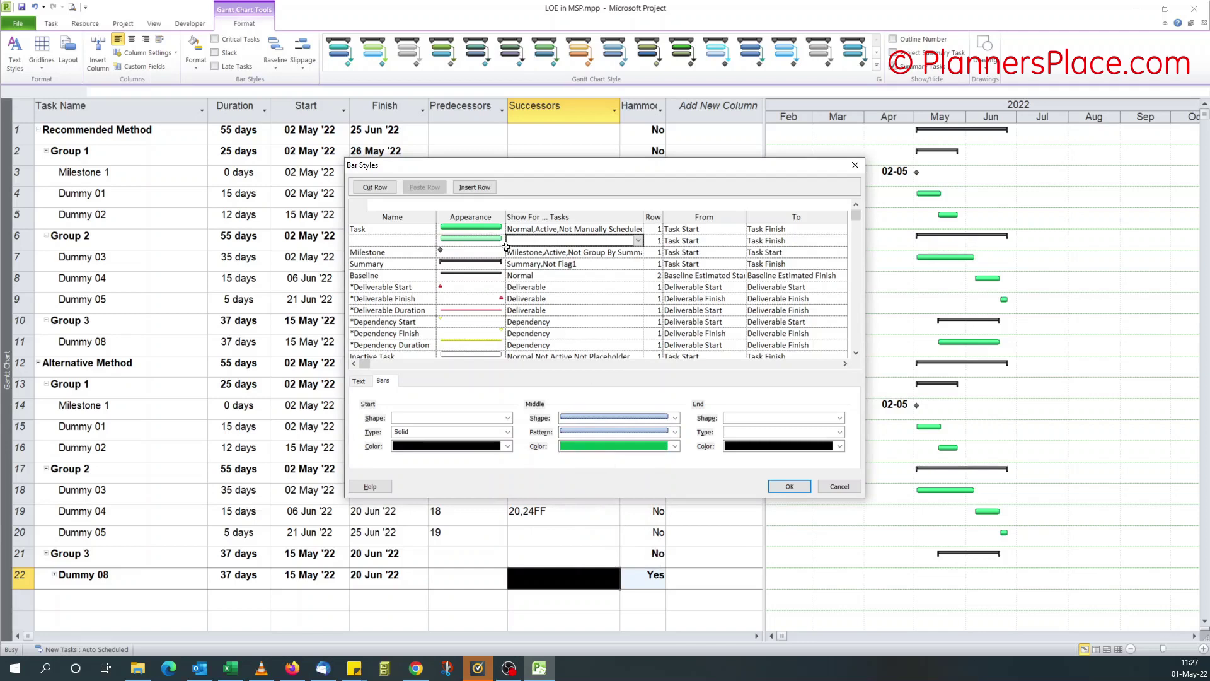
Compare the custom RGB values of the middle bar colour in the Task style and the new style.
{"action": "left_click", "coordinate": [487, 228]}
{"action": "left_click", "coordinate": [673, 446]}
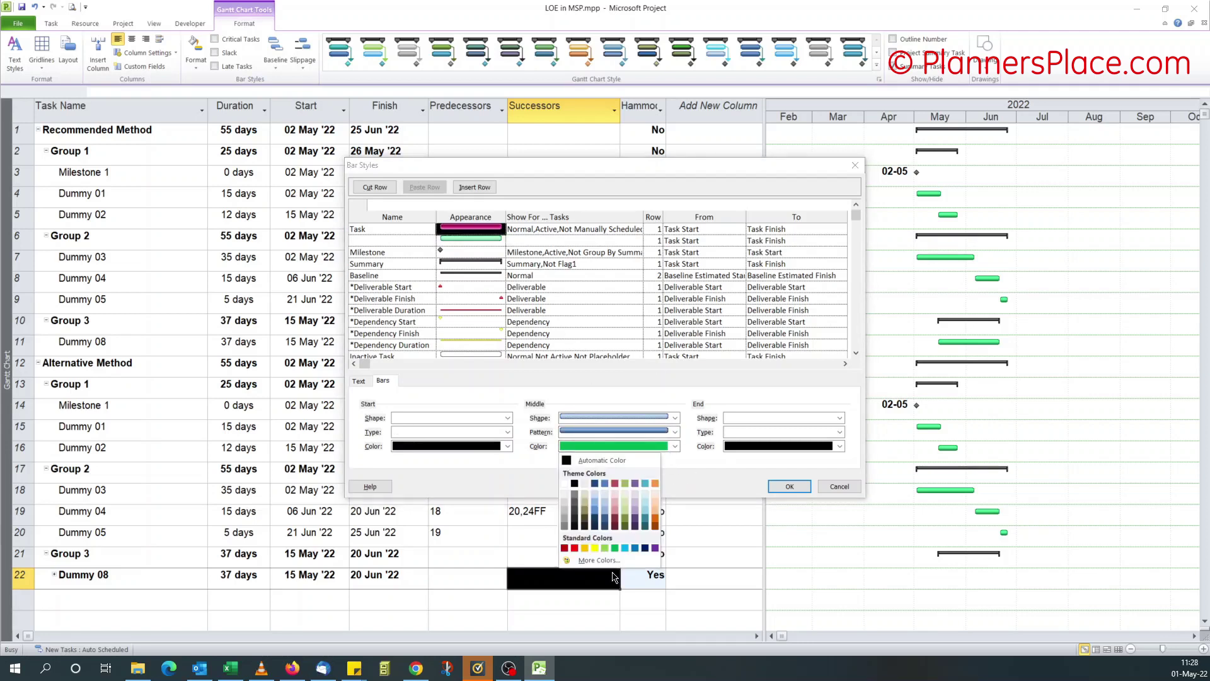
{"action": "left_click", "coordinate": [609, 562]}
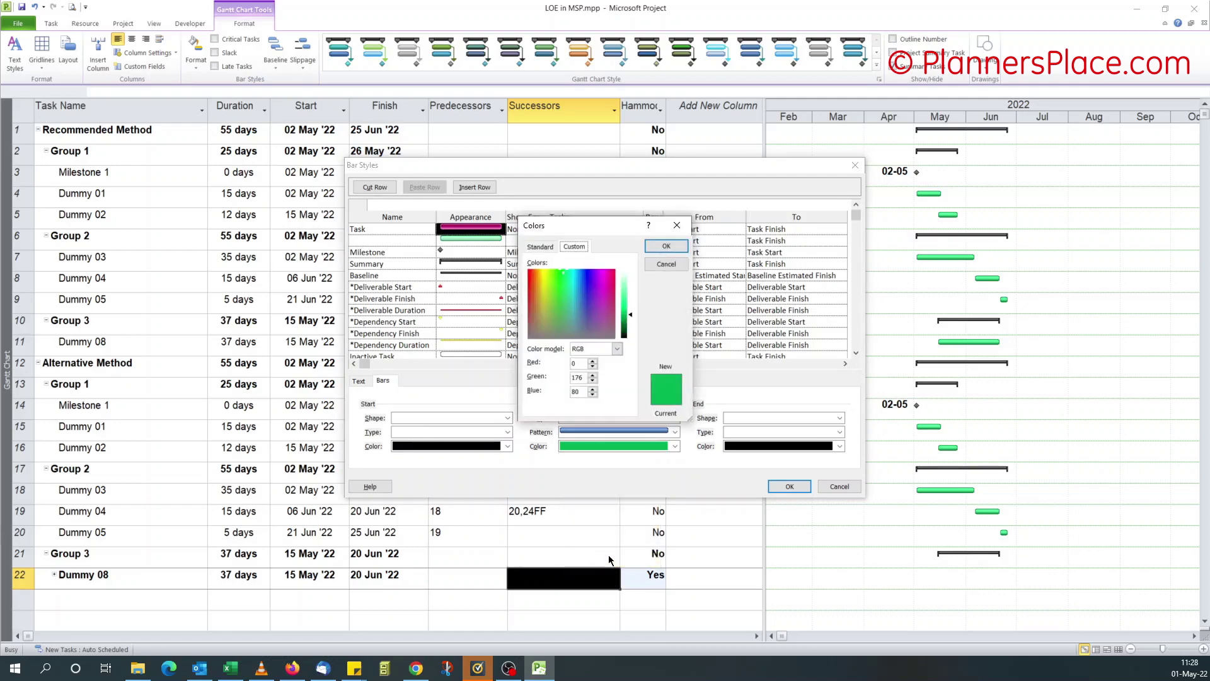
{"action": "left_click", "coordinate": [666, 265]}
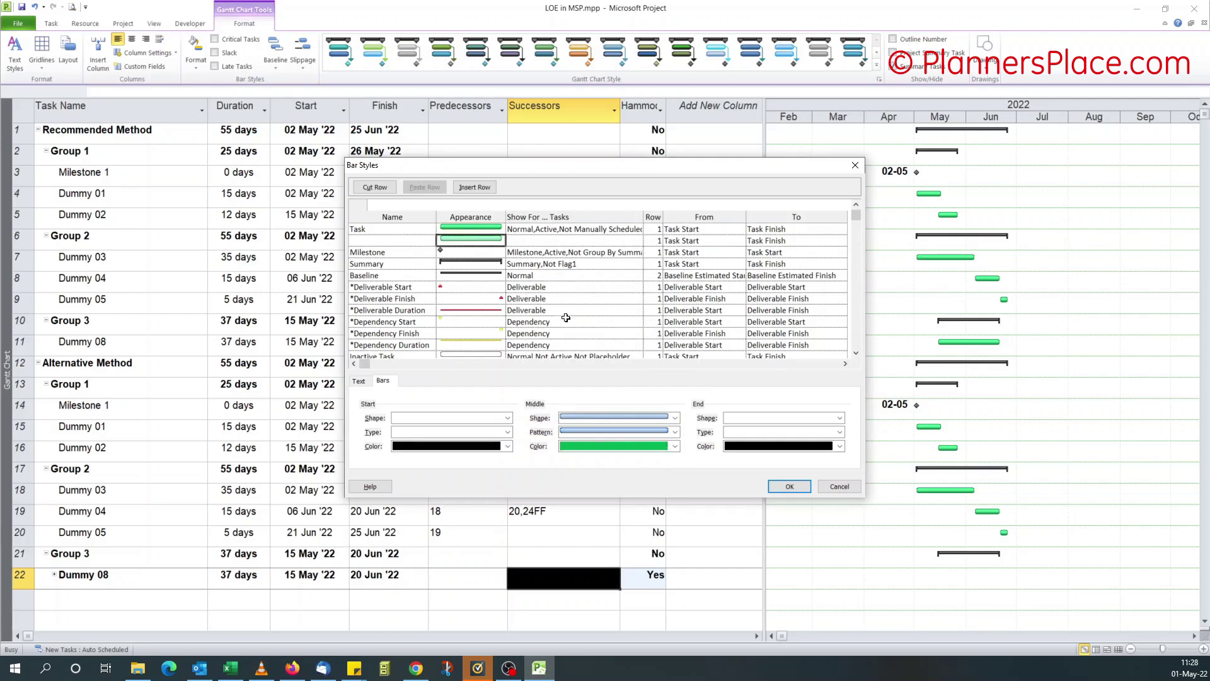
{"action": "left_click", "coordinate": [651, 446]}
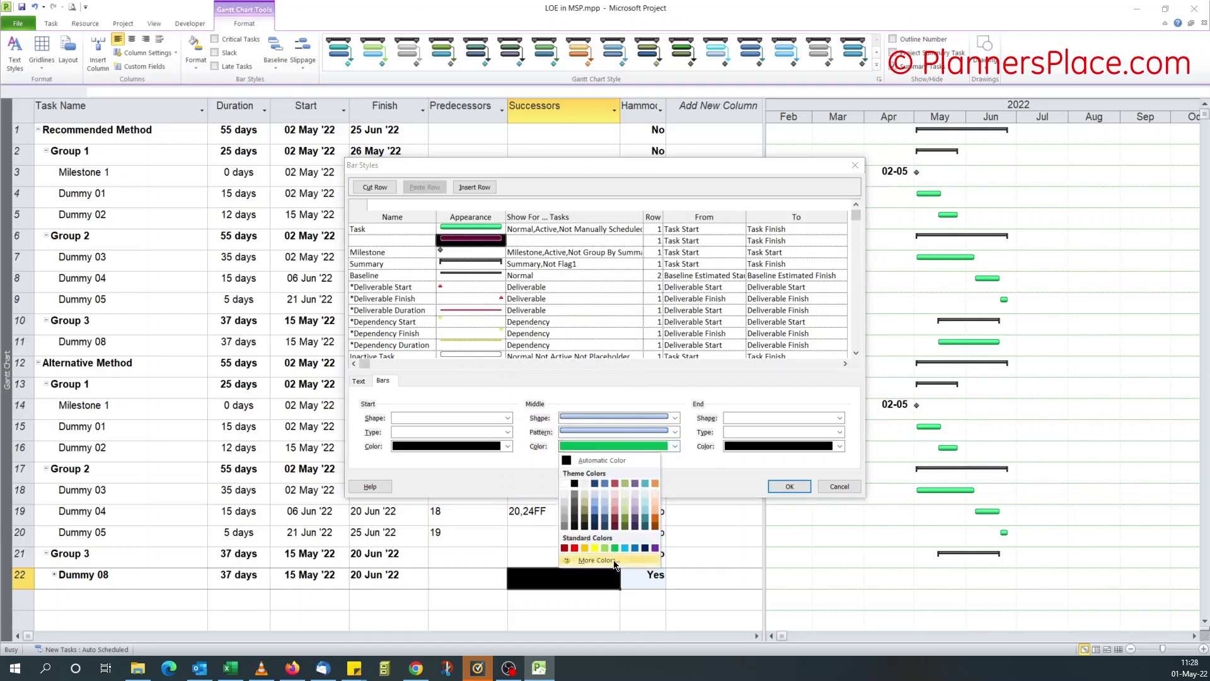
{"action": "left_click", "coordinate": [611, 560]}
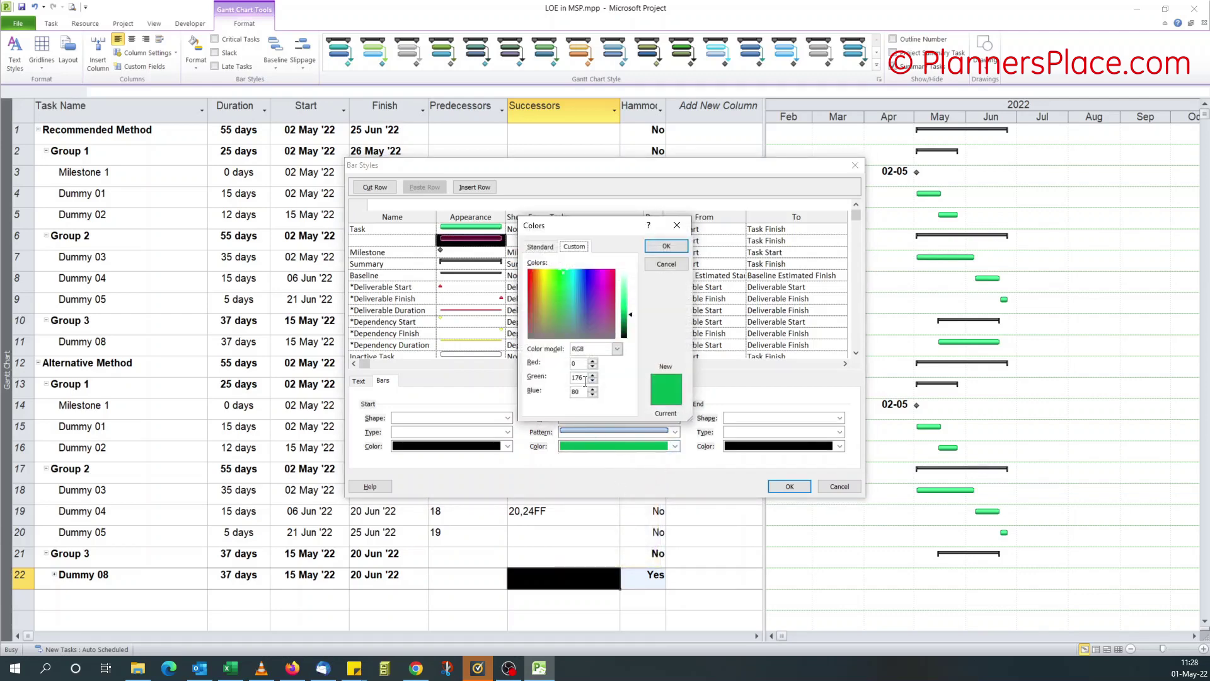
{"action": "left_click", "coordinate": [667, 247]}
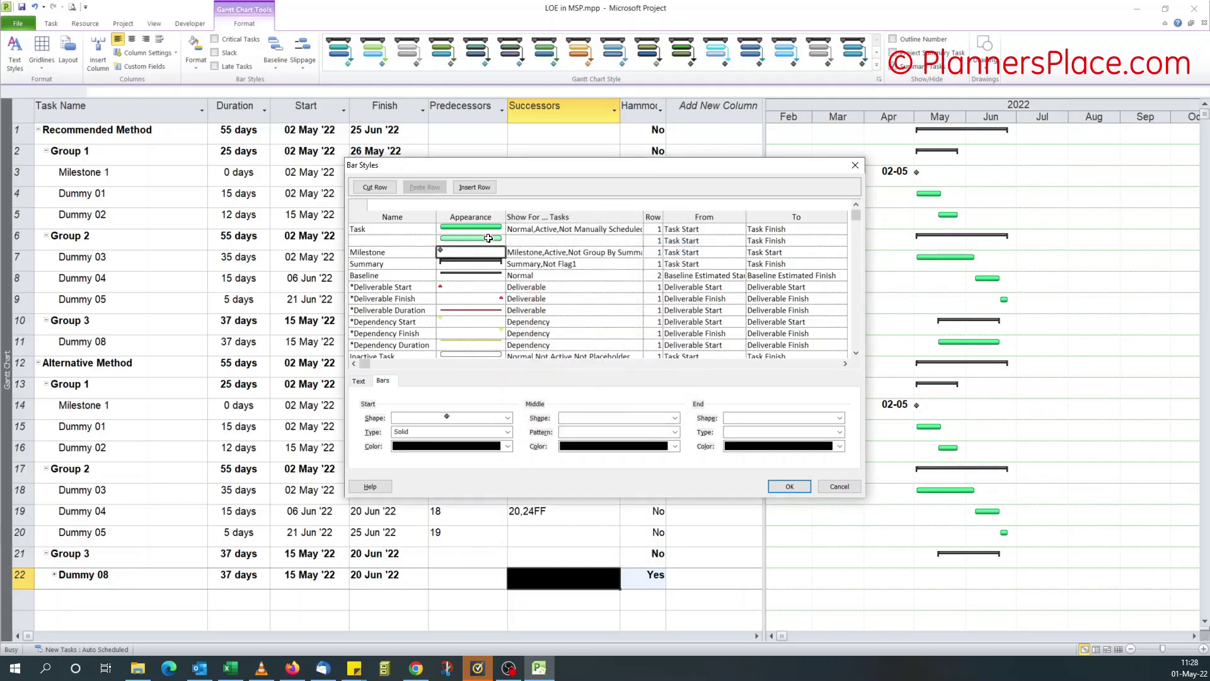
Set the new bar style's middle pattern to solid, show it for Flag1 tasks and apply the bar styles.
{"action": "left_click", "coordinate": [628, 432]}
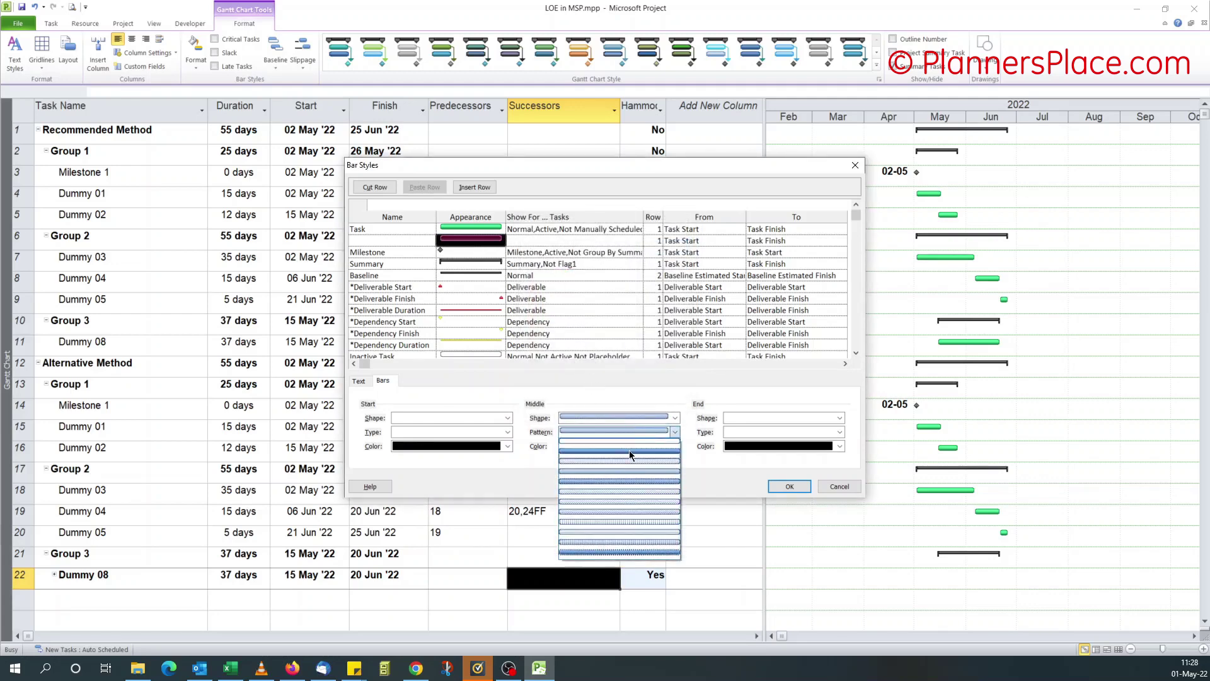
{"action": "left_click", "coordinate": [631, 456]}
{"action": "left_click", "coordinate": [560, 241]}
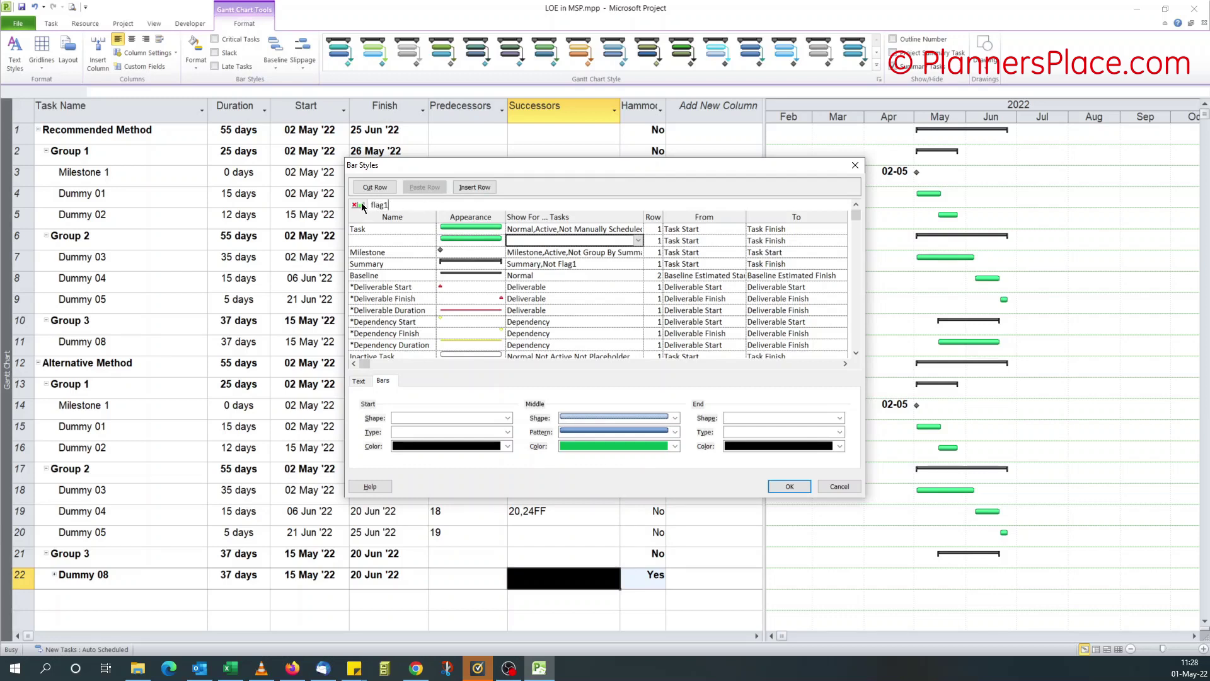
{"action": "left_click", "coordinate": [476, 252]}
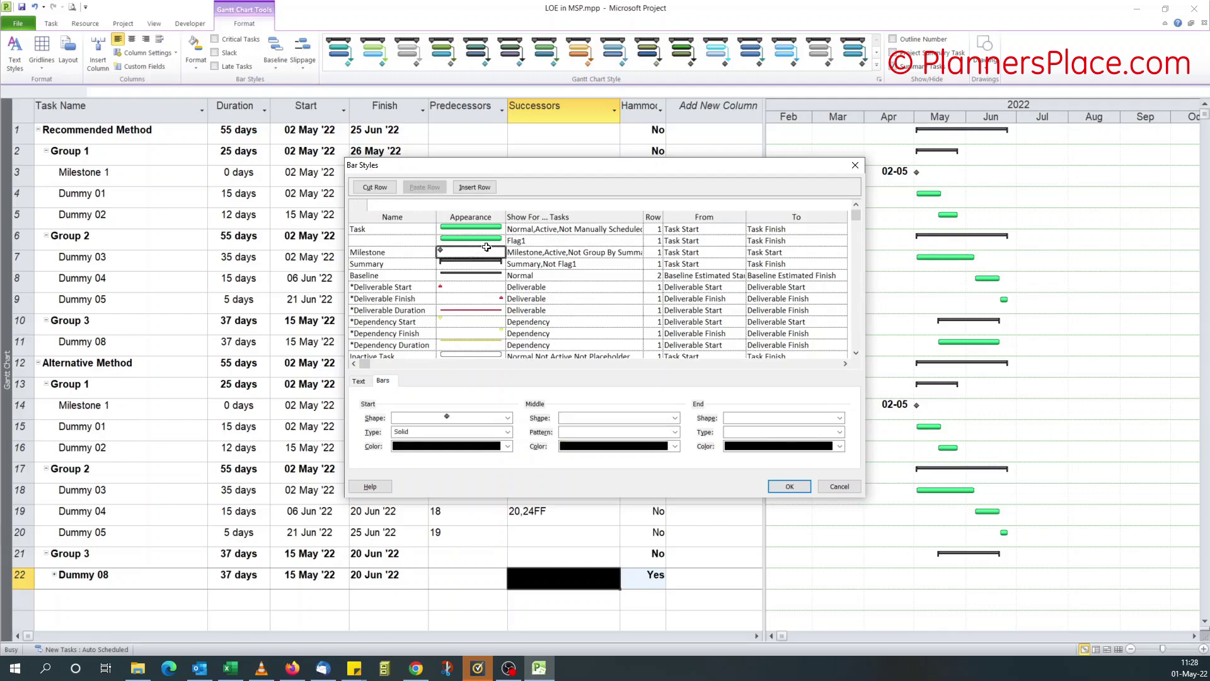
{"action": "left_click", "coordinate": [520, 232]}
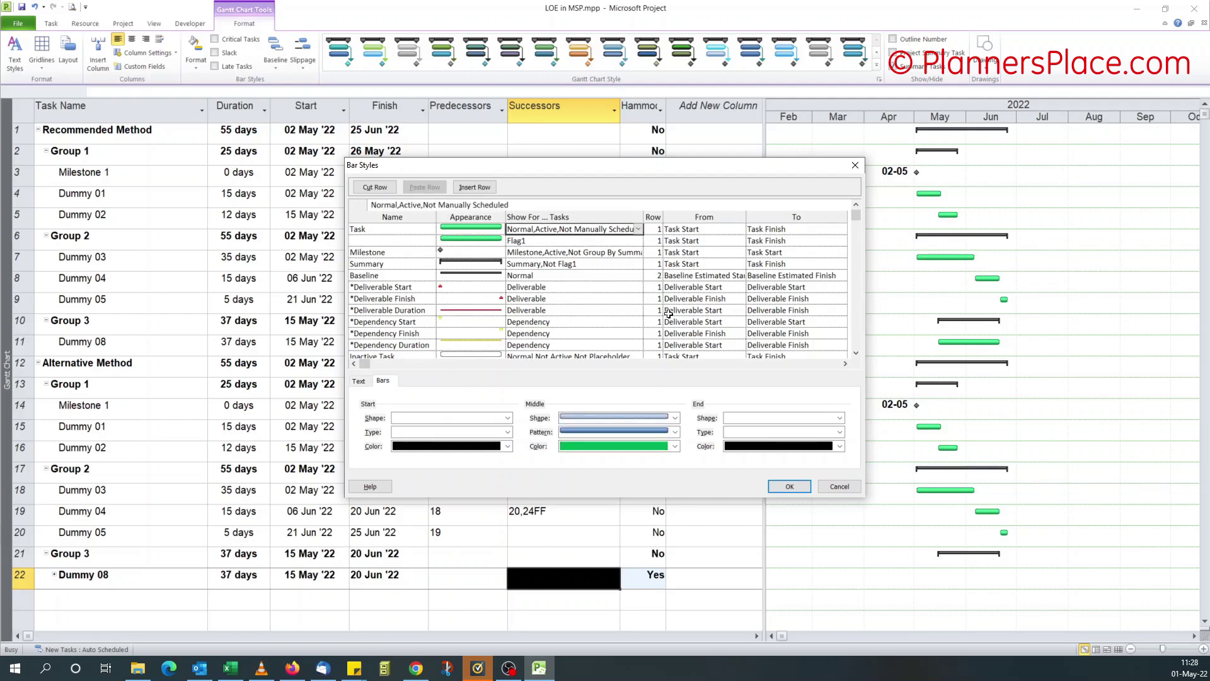
{"action": "left_click", "coordinate": [788, 486]}
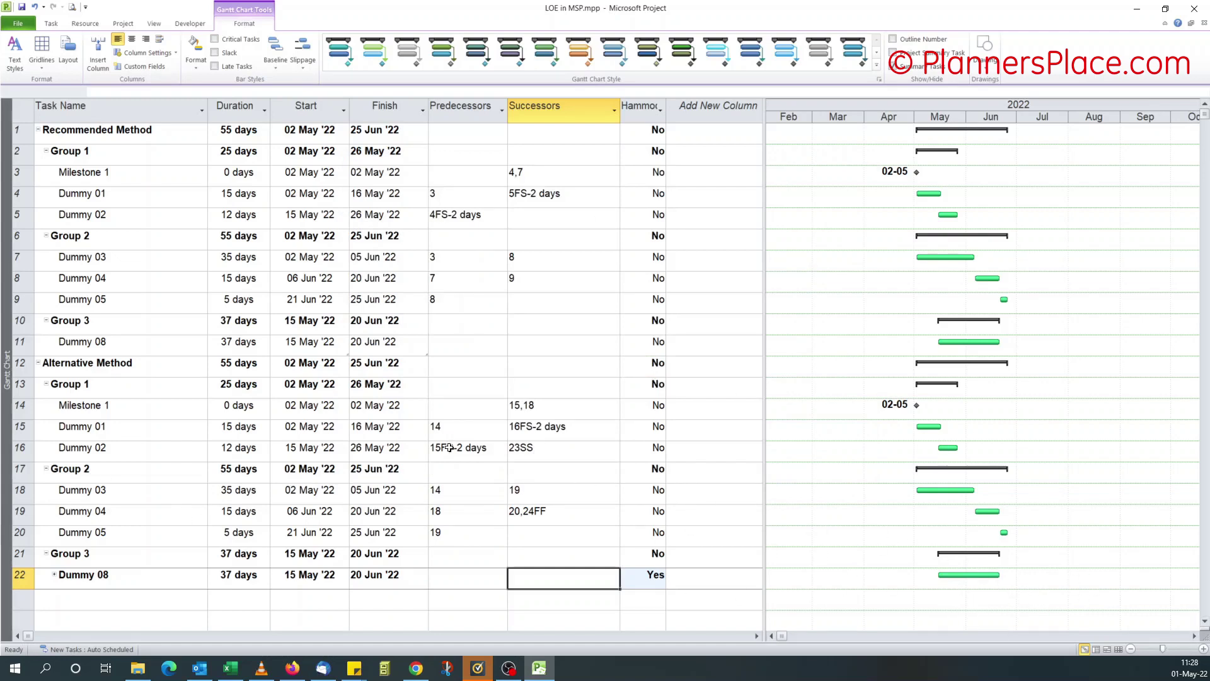
Remove the bold formatting from the whole Dummy 08 summary row, task 22.
{"action": "left_click", "coordinate": [88, 576]}
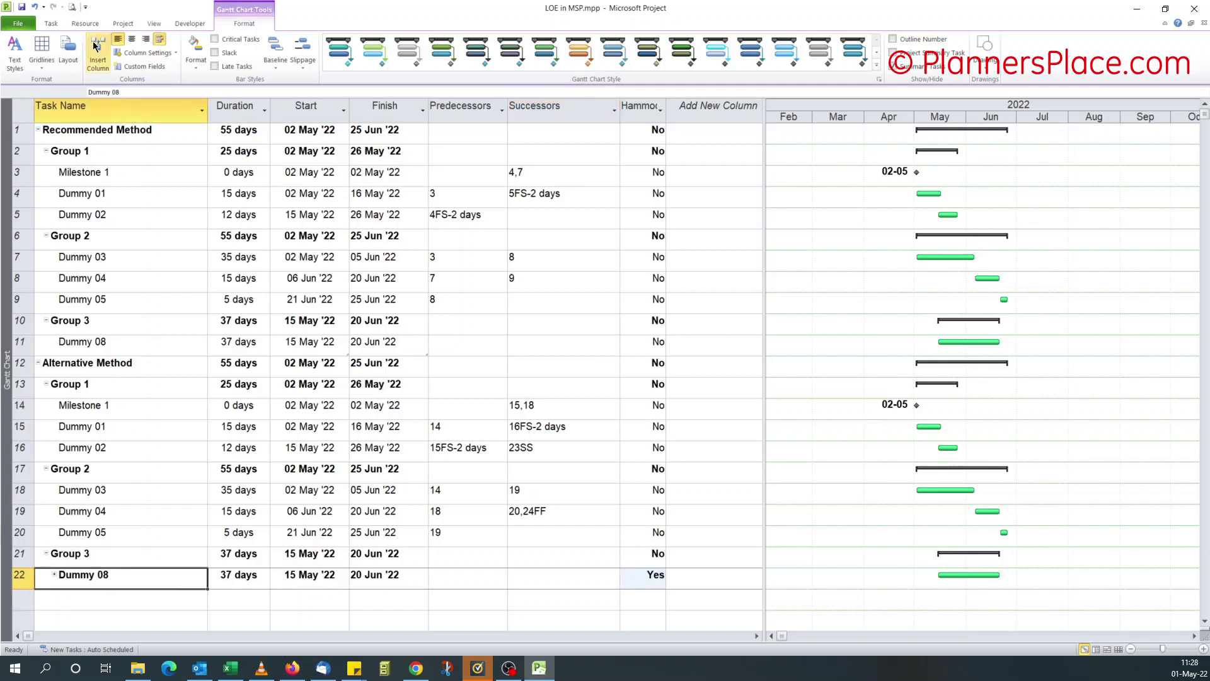
{"action": "left_click", "coordinate": [51, 24]}
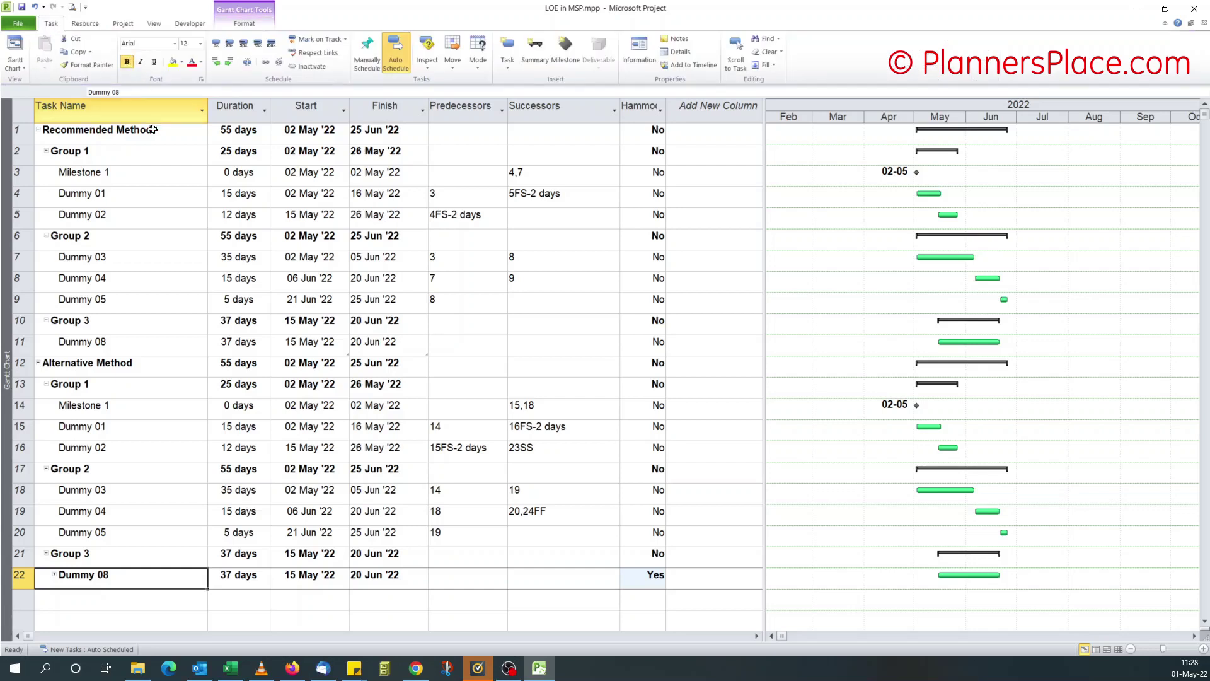
{"action": "left_click", "coordinate": [20, 575]}
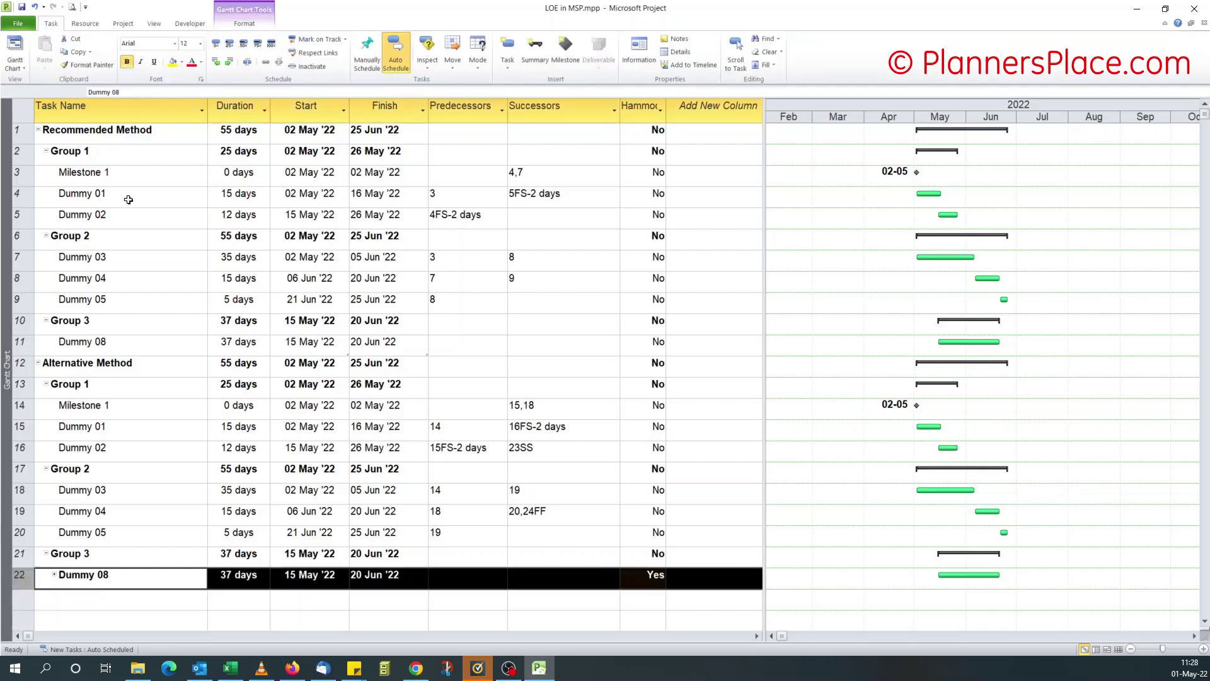
{"action": "left_click", "coordinate": [128, 63]}
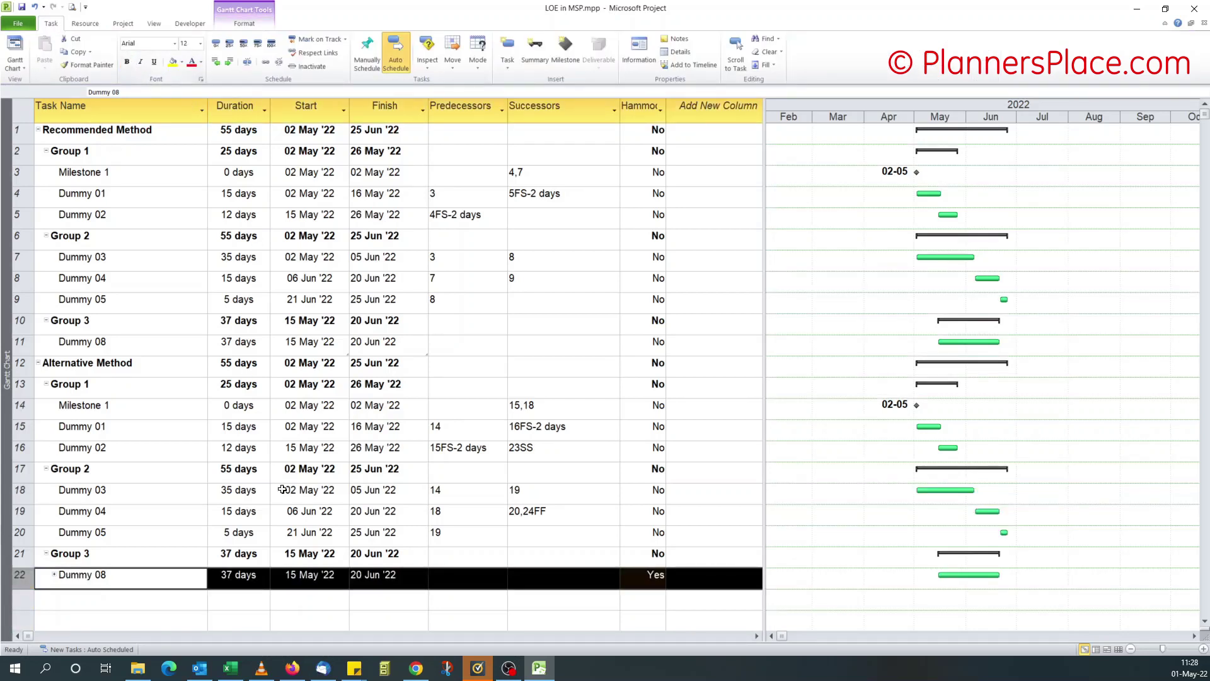
{"action": "left_click", "coordinate": [335, 596]}
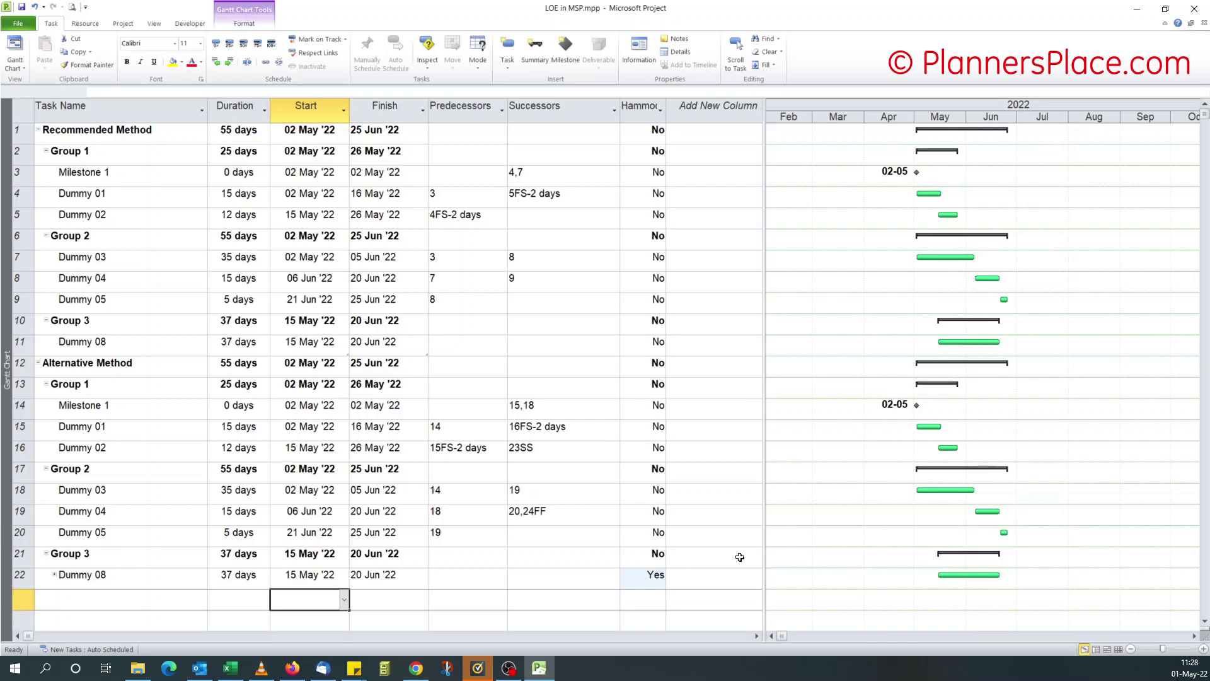
Expand Dummy 08, task 22, and examine its start and finish milestones and the linked tasks Dummy 02 and Dummy 04.
{"action": "scroll", "coordinate": [111, 569], "scroll_direction": "down", "scroll_amount": 2}
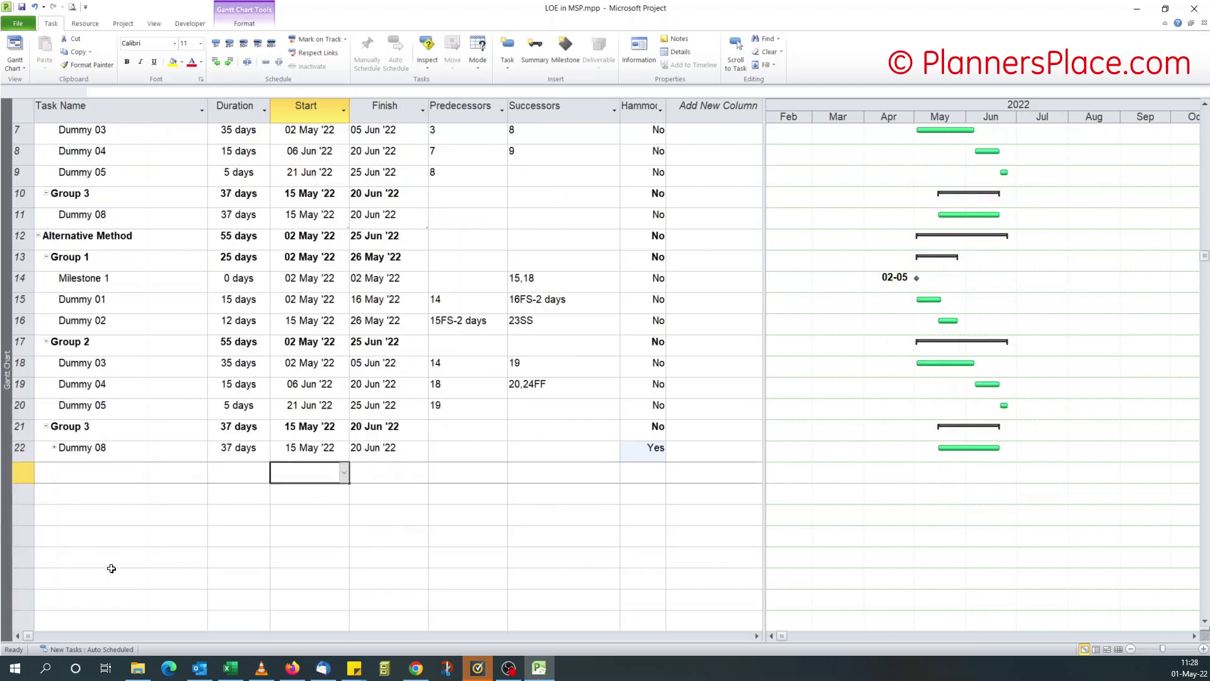
{"action": "left_click", "coordinate": [56, 448]}
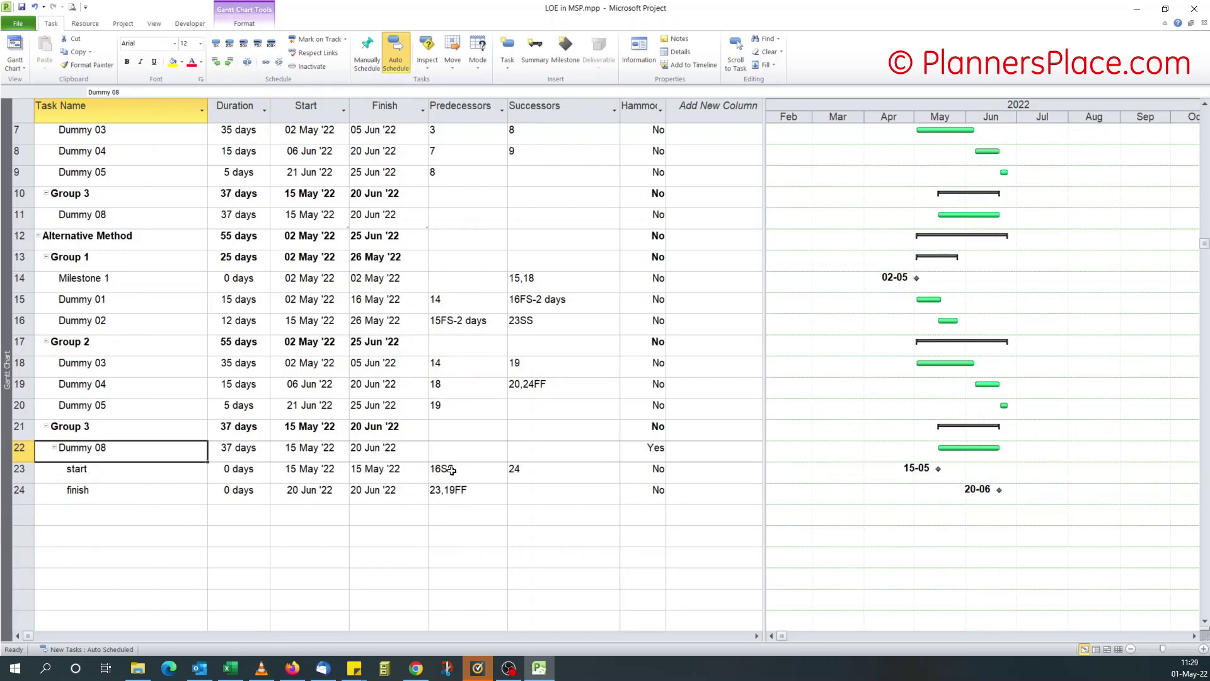
{"action": "left_click", "coordinate": [135, 477]}
{"action": "left_click", "coordinate": [135, 494]}
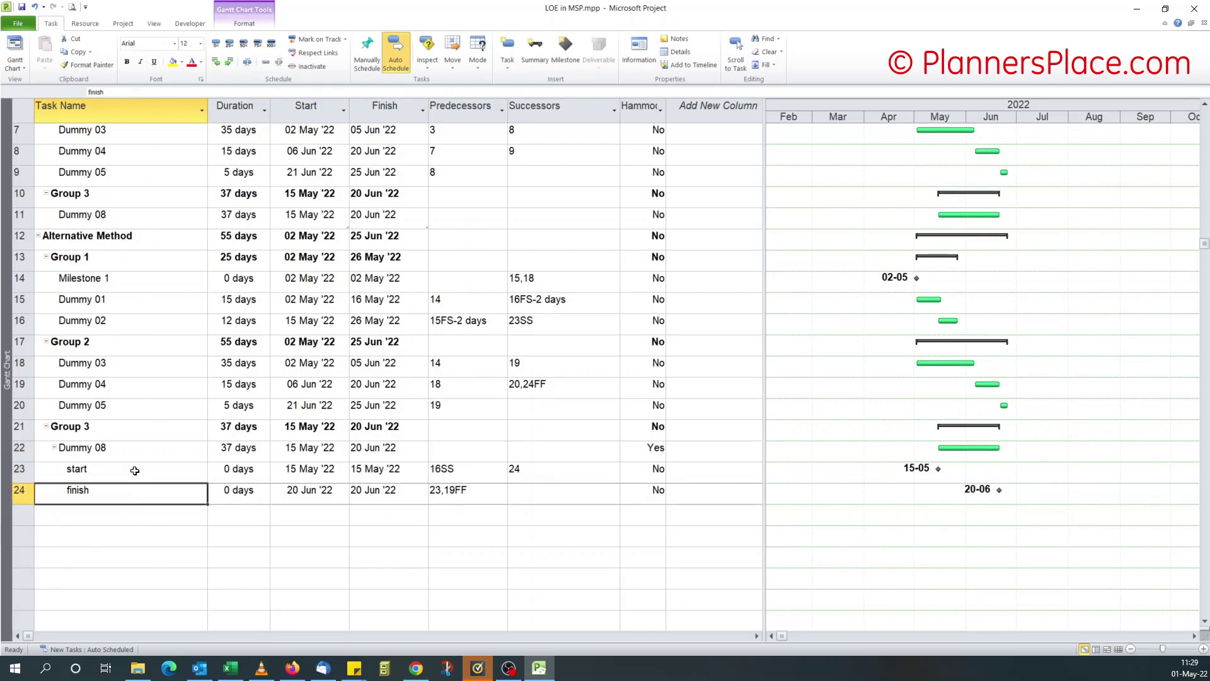
{"action": "left_click", "coordinate": [135, 471]}
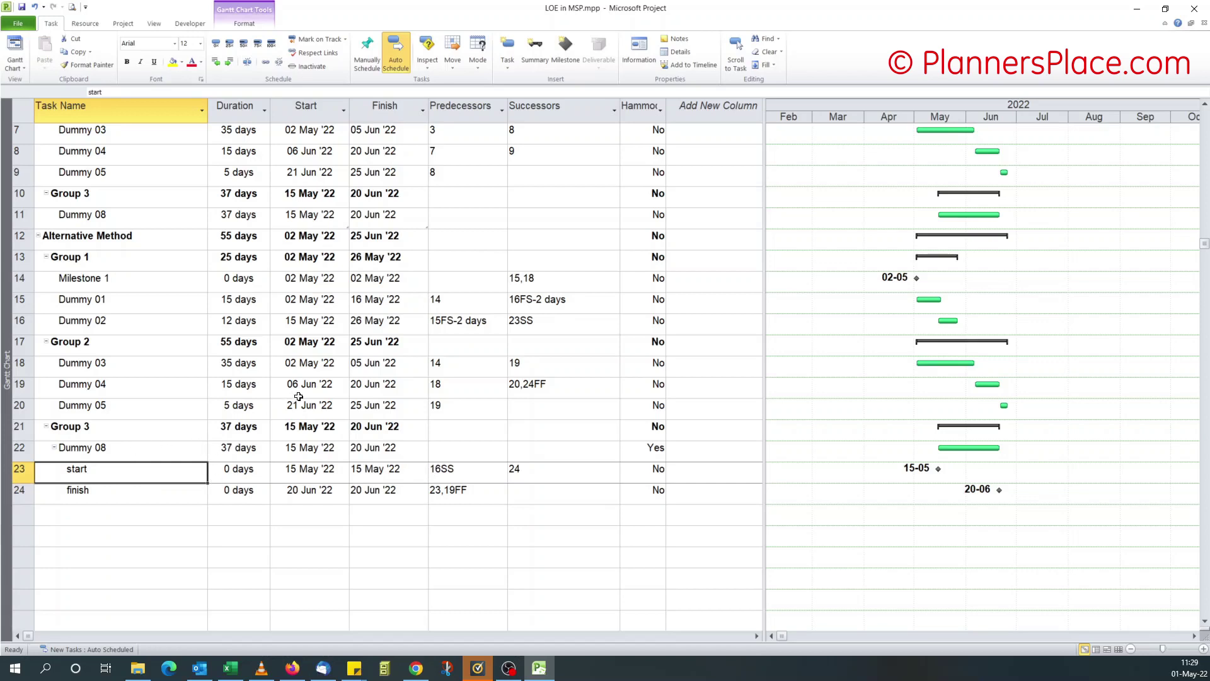
{"action": "left_click", "coordinate": [147, 323]}
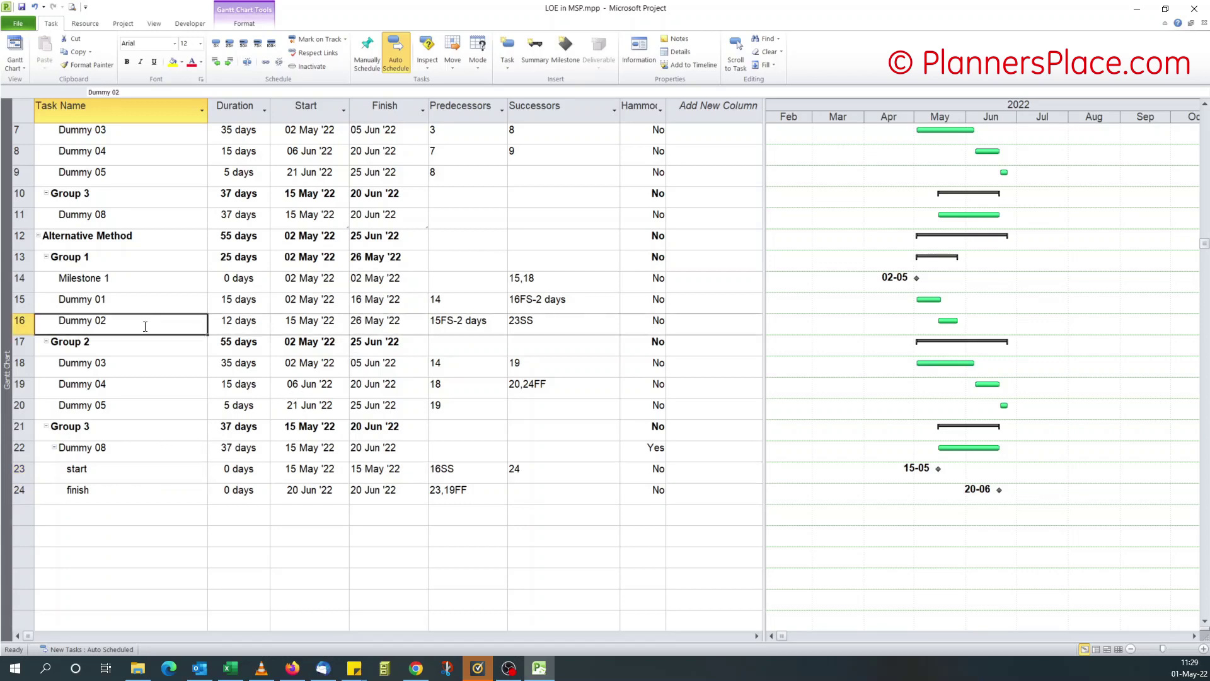
{"action": "left_click", "coordinate": [108, 388]}
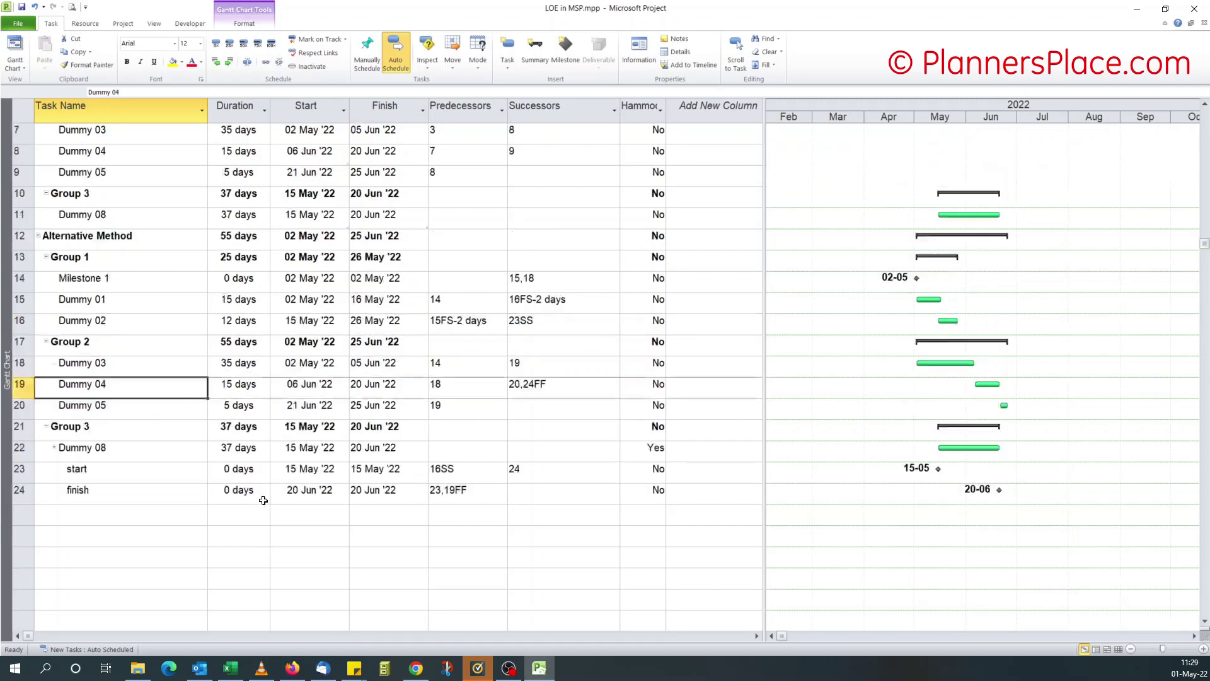
Collapse Dummy 08, task 22, to hide its start and finish milestones.
{"action": "scroll", "coordinate": [491, 329], "scroll_direction": "up", "scroll_amount": 2}
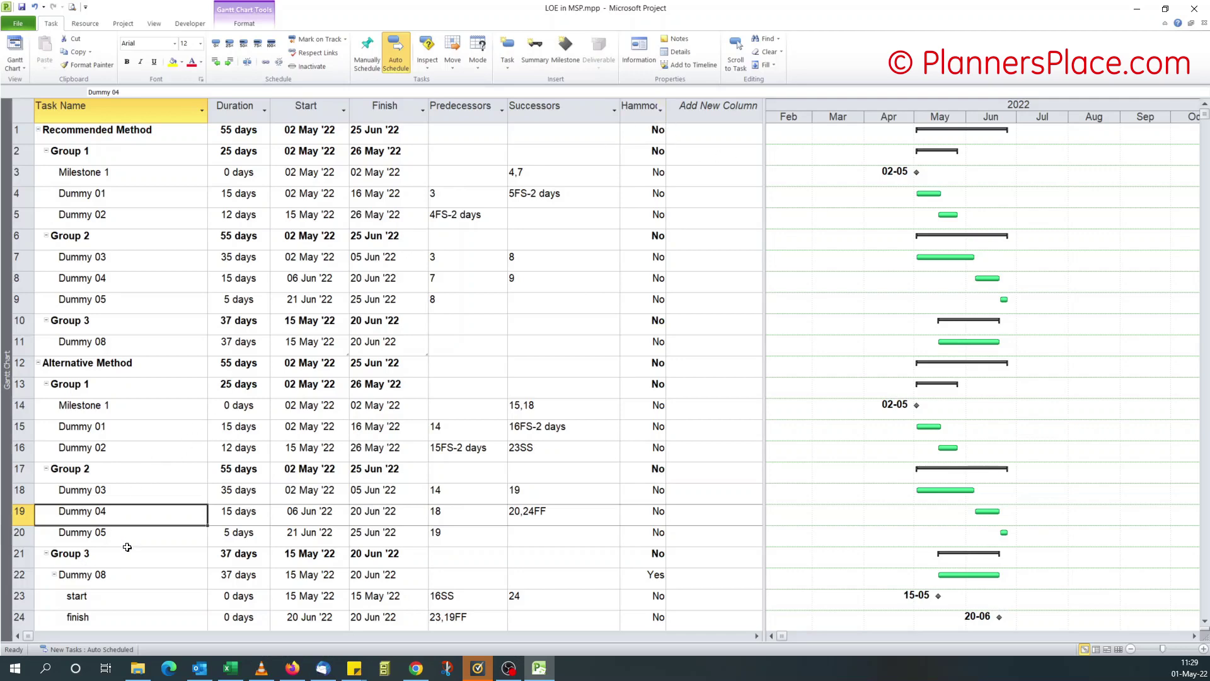
{"action": "scroll", "coordinate": [79, 470], "scroll_direction": "down", "scroll_amount": 3}
{"action": "left_click", "coordinate": [55, 384]}
{"action": "scroll", "coordinate": [586, 264], "scroll_direction": "up", "scroll_amount": 3}
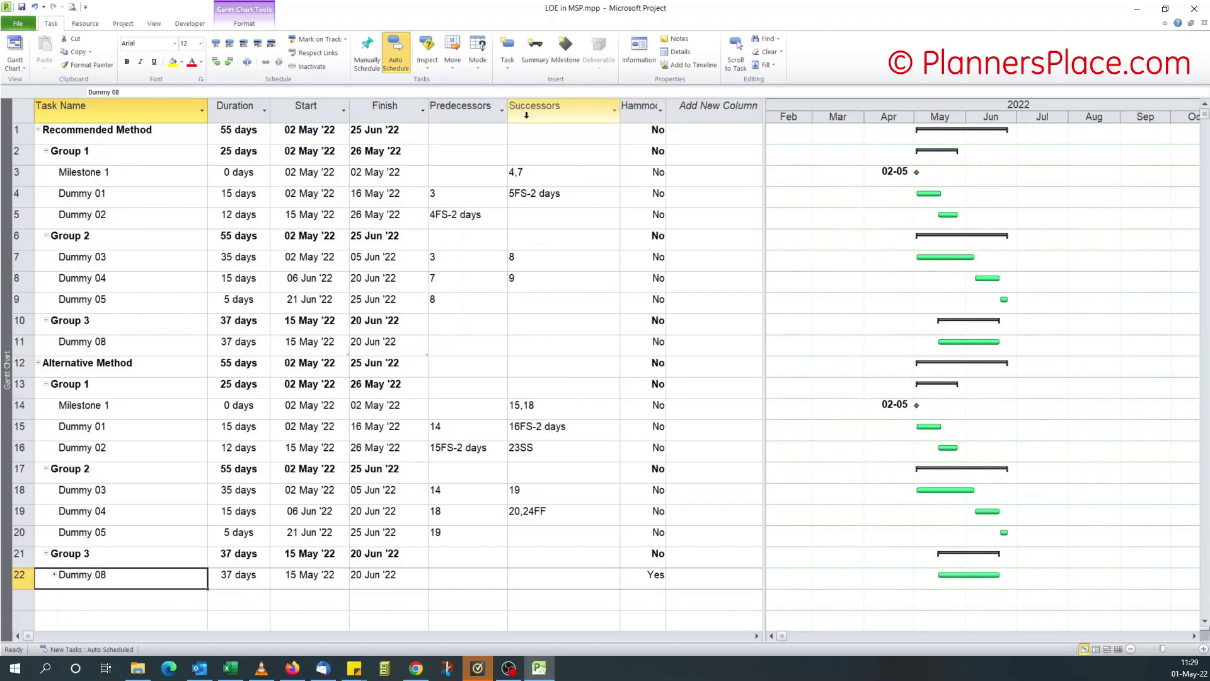
Narrow the Successors column and enlarge the Gantt chart area up to the edge of the Hammock column.
{"action": "right_click", "coordinate": [569, 118]}
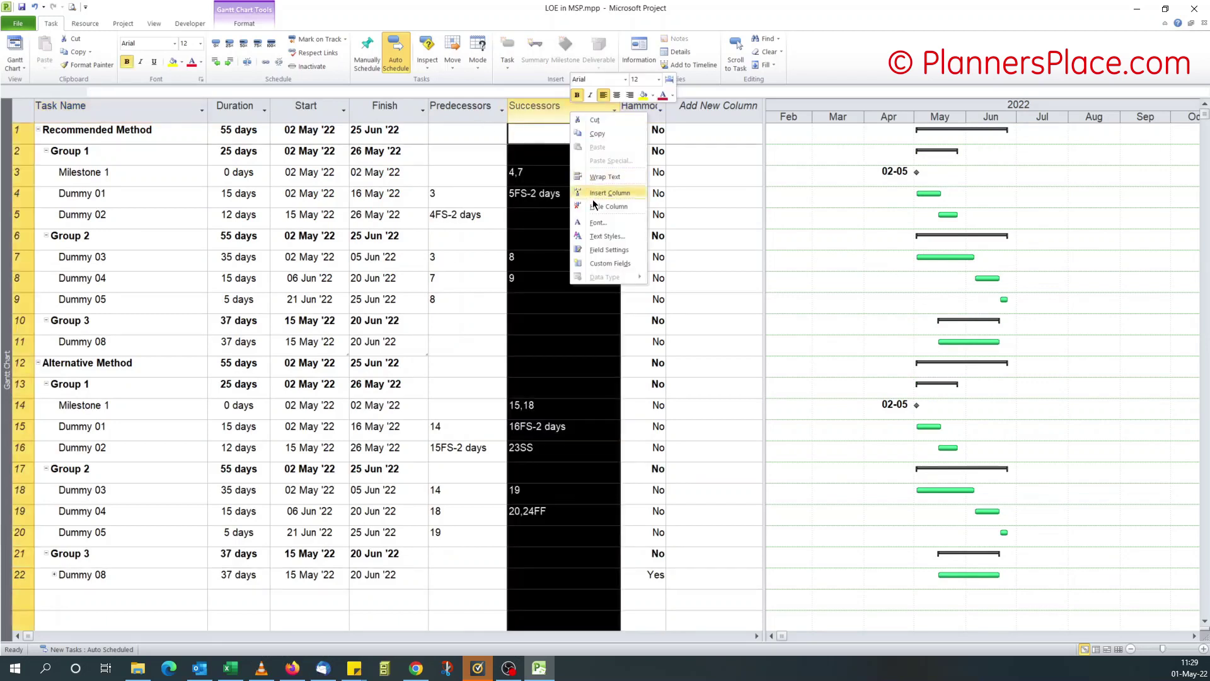
{"action": "left_click", "coordinate": [699, 218]}
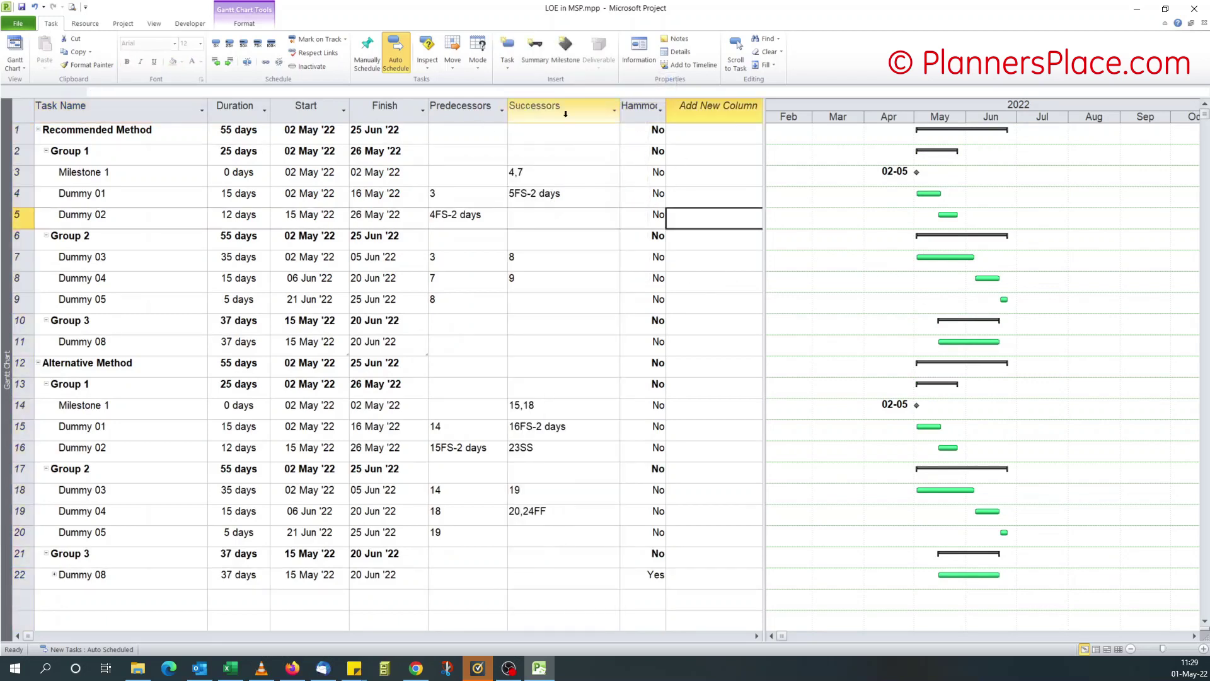
{"action": "left_click_drag", "start_coordinate": [620, 118], "coordinate": [575, 118]}
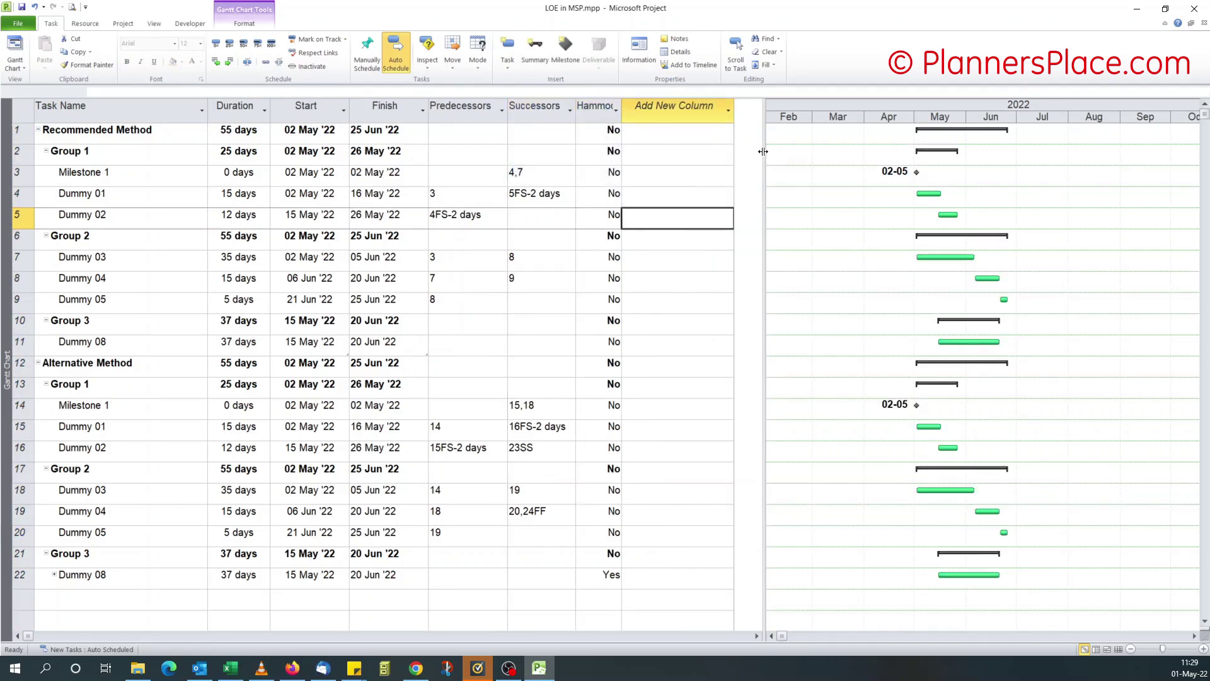
{"action": "left_click_drag", "start_coordinate": [764, 149], "coordinate": [627, 193]}
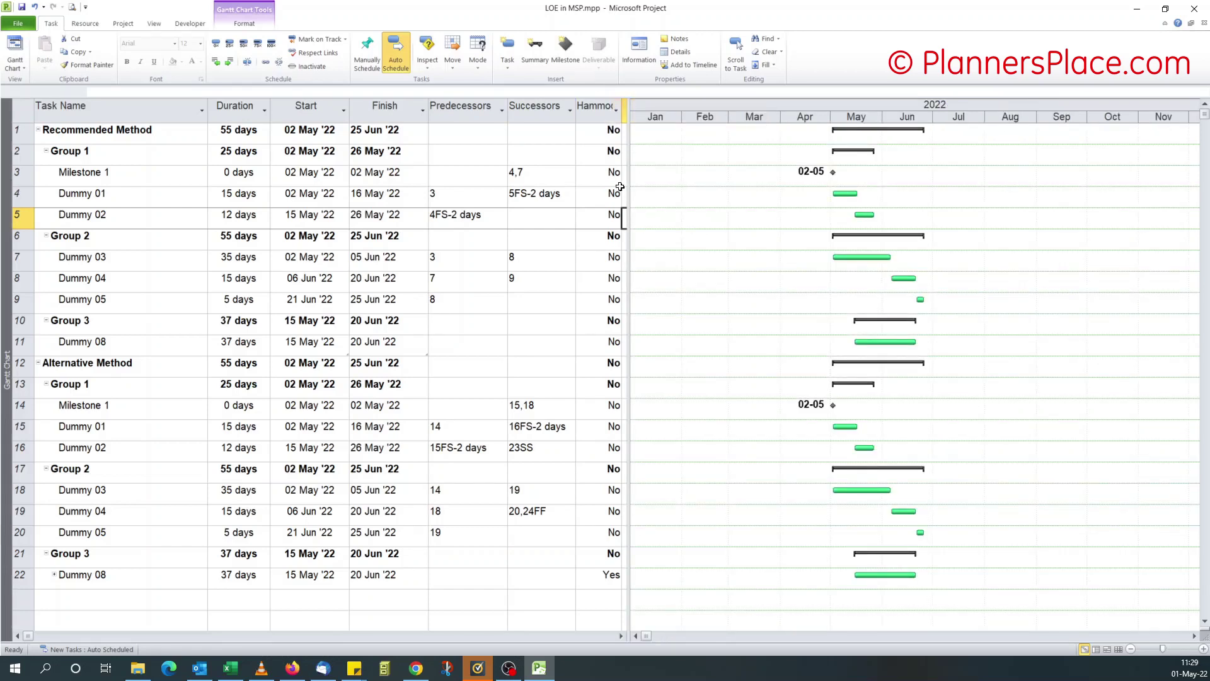